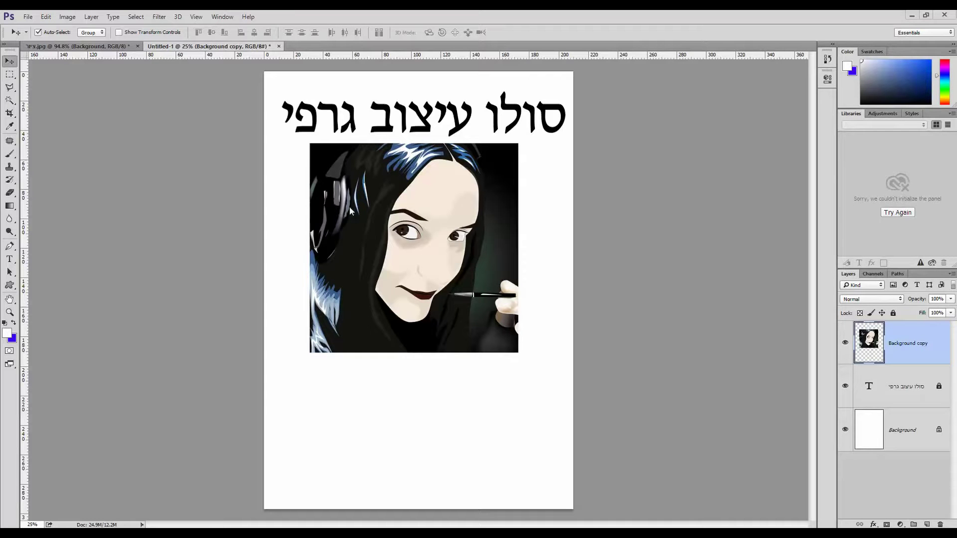
Scale the portrait down to about 115 mm square and centre it just below the heading.
left_click_drag(364, 215, 362, 222)
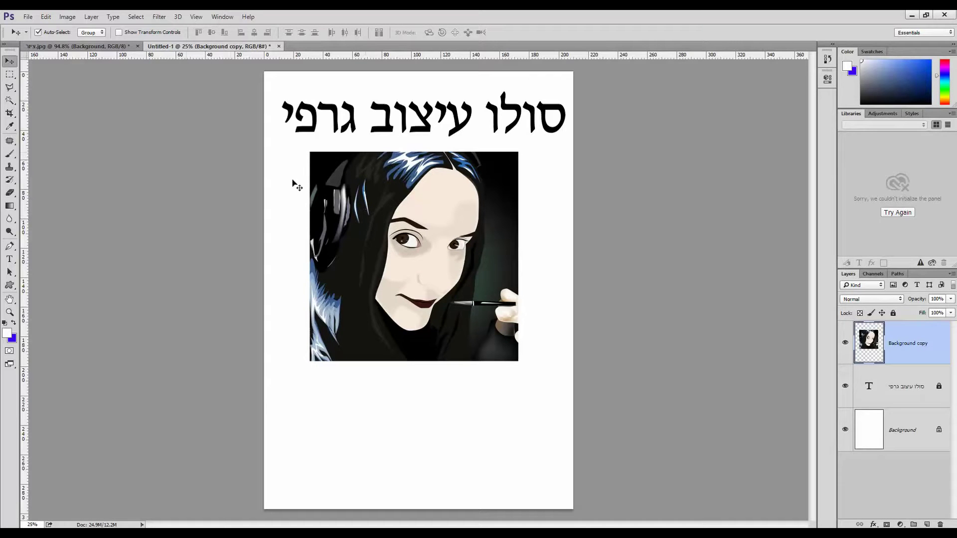
left_click_drag(399, 231, 397, 236)
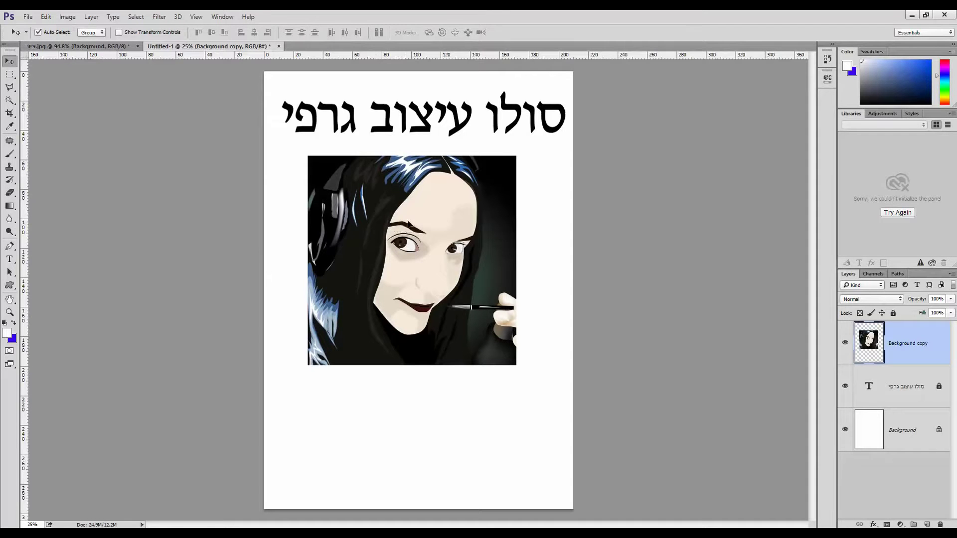
left_click_drag(404, 226, 416, 218)
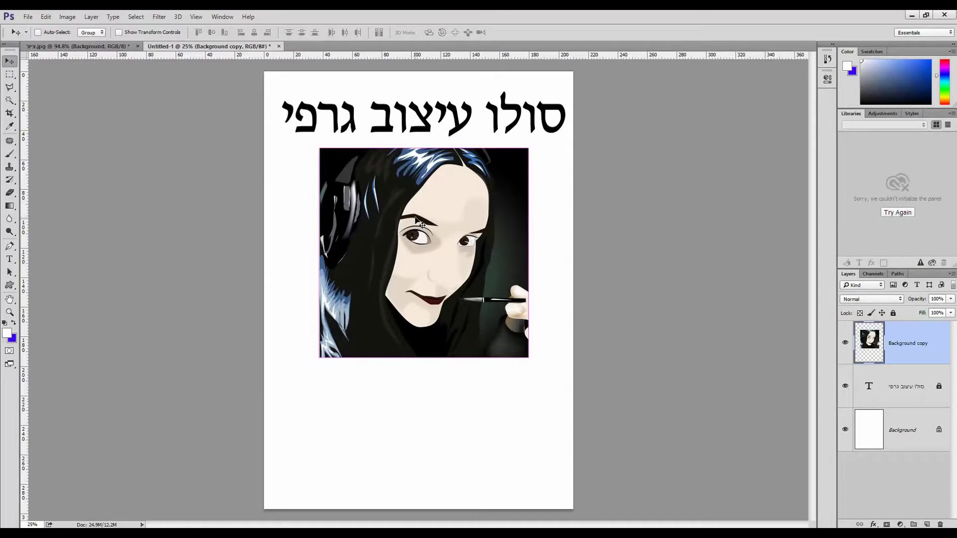
key("ctrl+t")
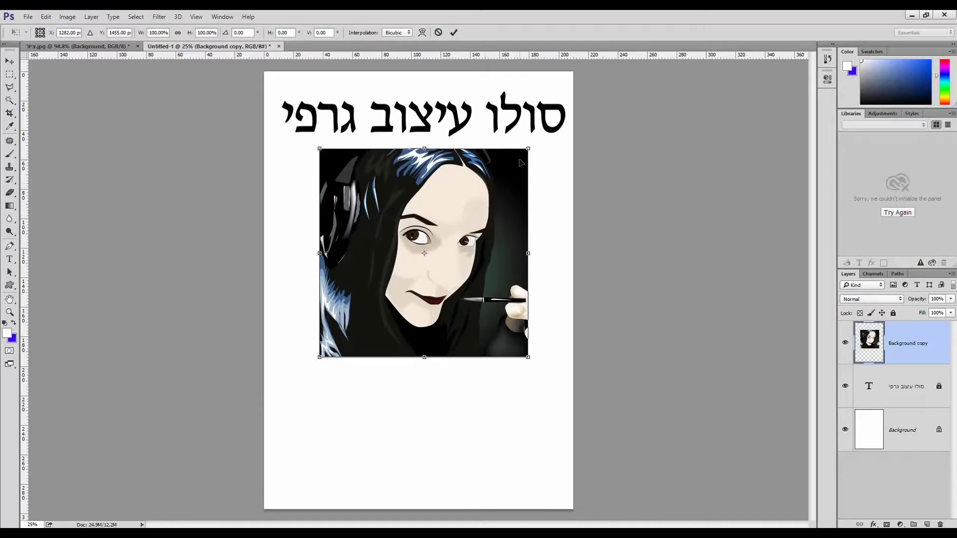
left_click_drag(529, 149, 495, 194)
key("Return")
left_click_drag(444, 230, 465, 186)
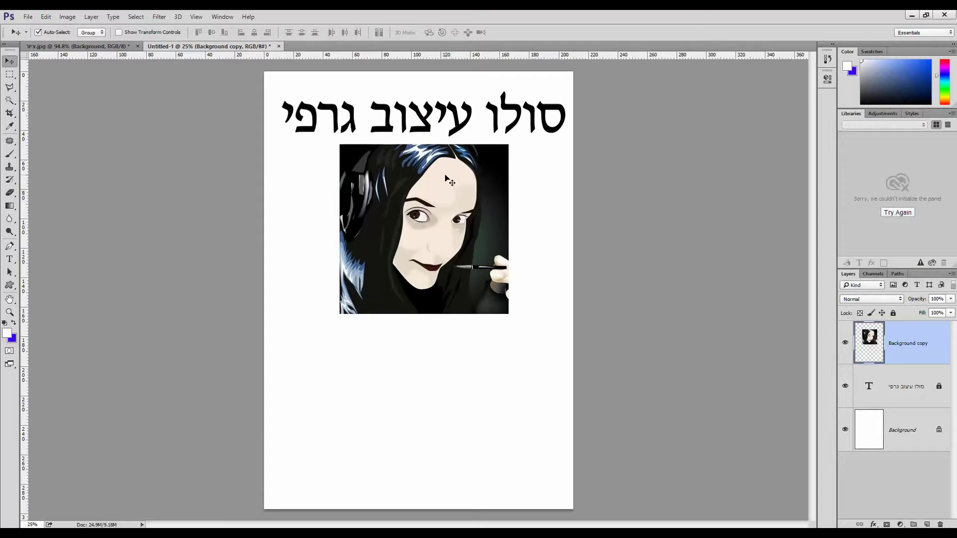
Duplicate the portrait directly below the original and flip the copy vertically.
left_click_drag(434, 168, 435, 338)
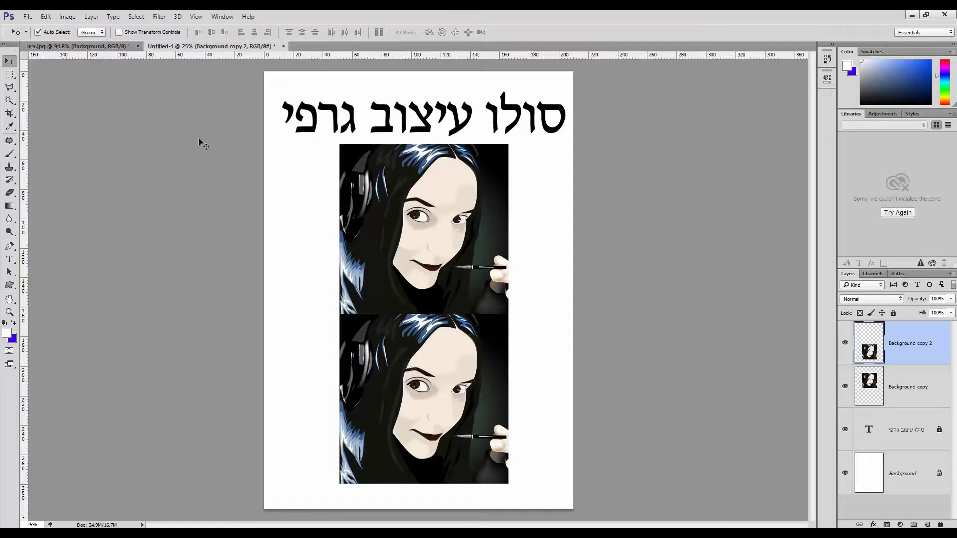
left_click(46, 18)
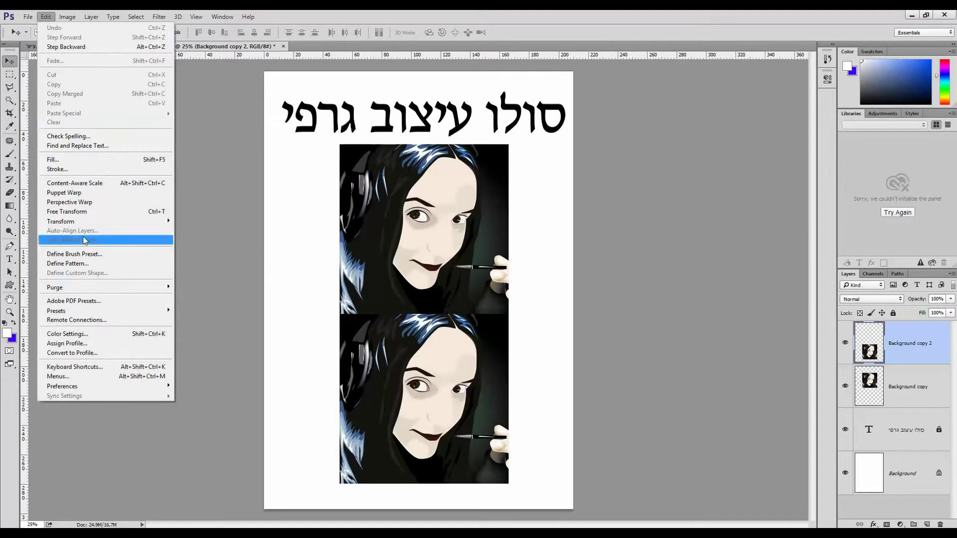
mouse_move(87, 223)
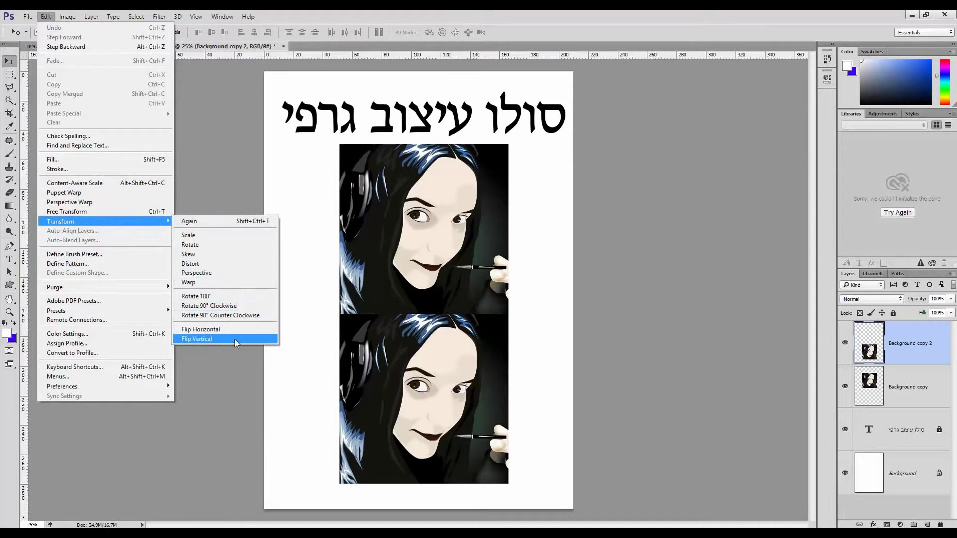
left_click(217, 340)
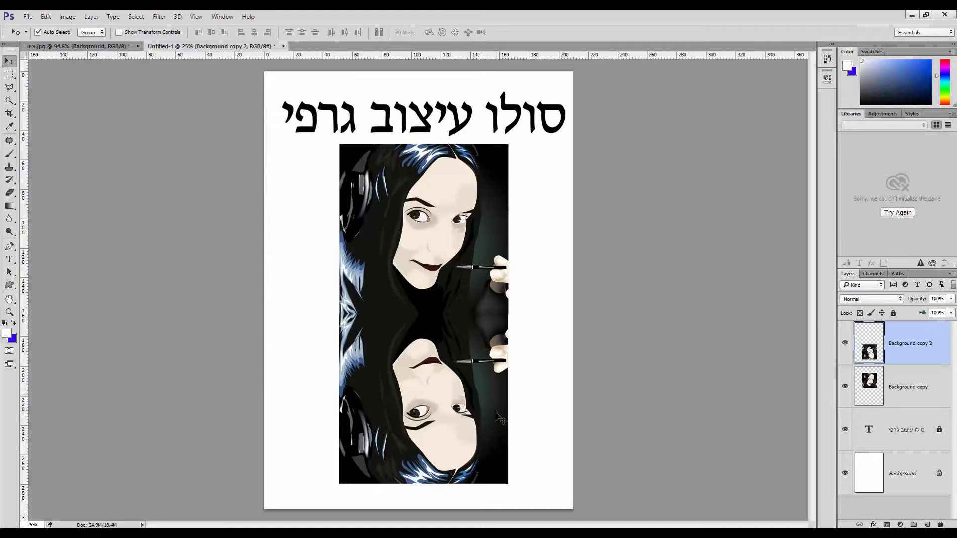
Float the layer list beside the page and enlarge it until all layers fit.
left_click_drag(853, 277, 590, 89)
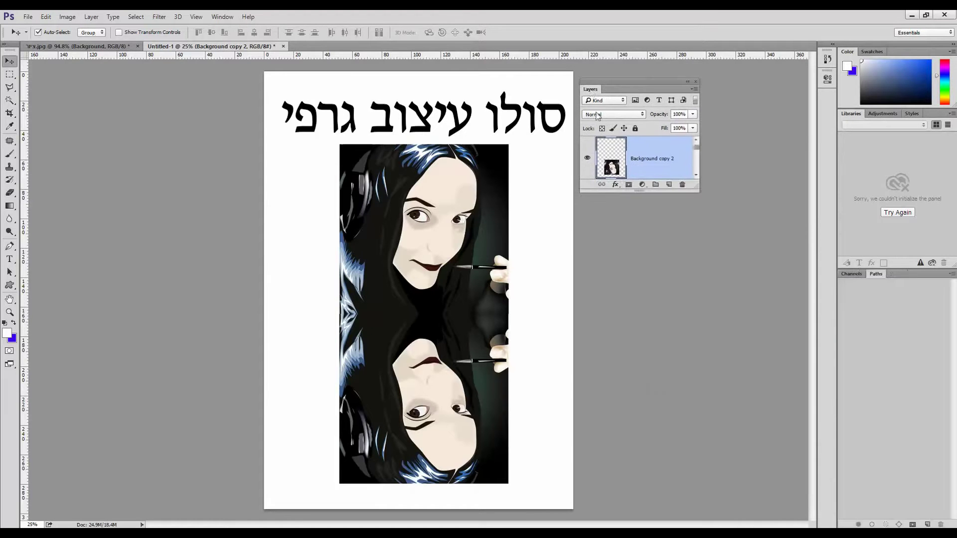
left_click(695, 185)
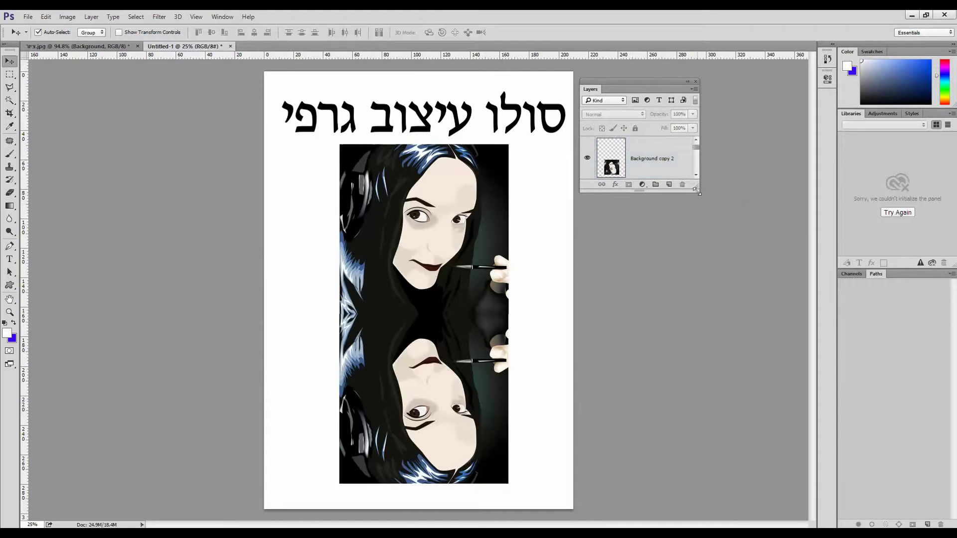
left_click_drag(696, 187, 707, 363)
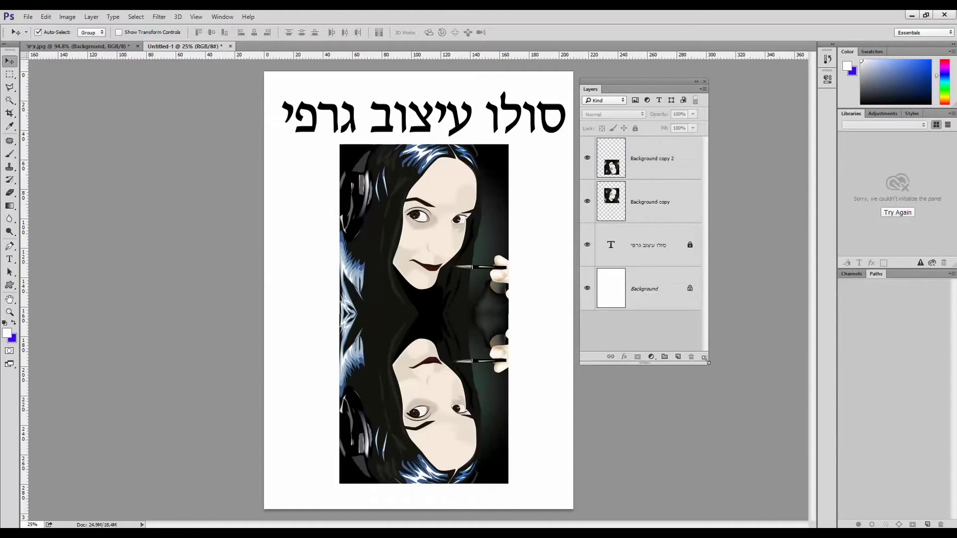
Set the opacity of the flipped portrait layer, Background copy 2, to 47%.
left_click(673, 160)
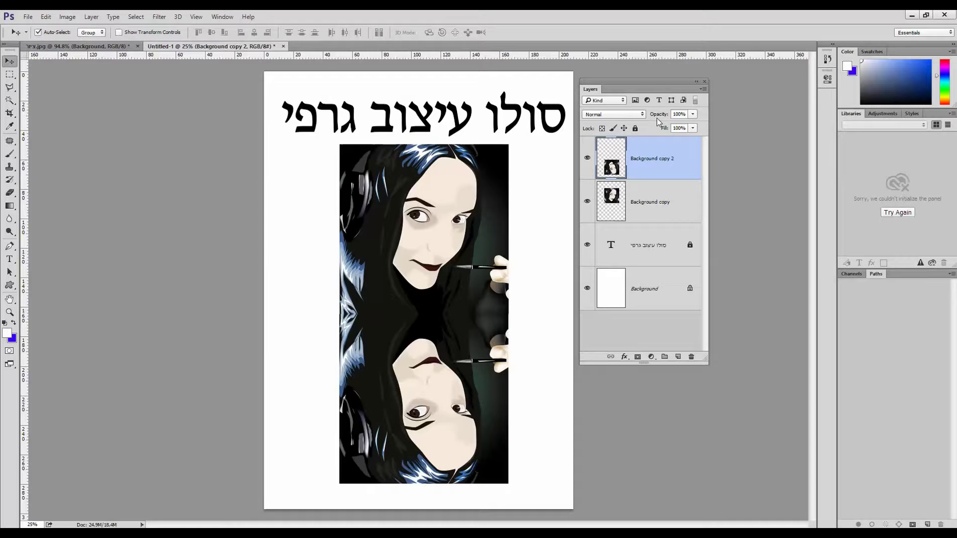
left_click(693, 114)
mouse_move(662, 127)
left_mouse_down()
mouse_move(651, 127)
mouse_move(666, 127)
left_mouse_up()
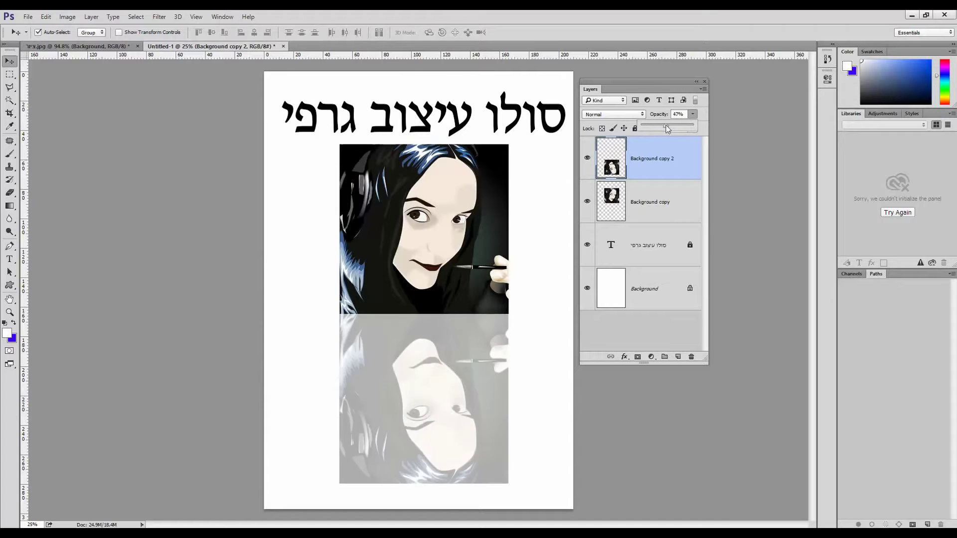
Lasso the lower part of the reflection with a wavy upper edge, feather the selection by 60 pixels, and delete its contents.
left_click(12, 91)
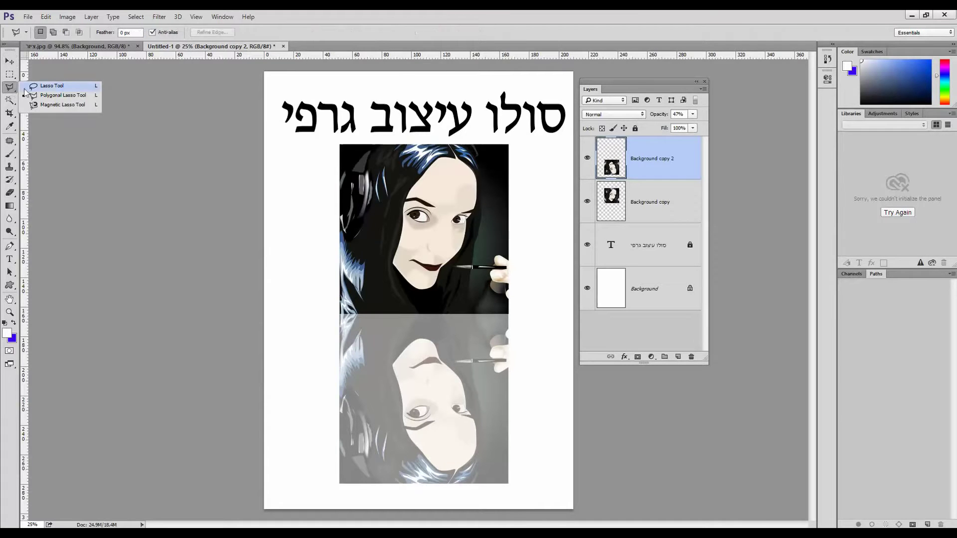
left_click(50, 86)
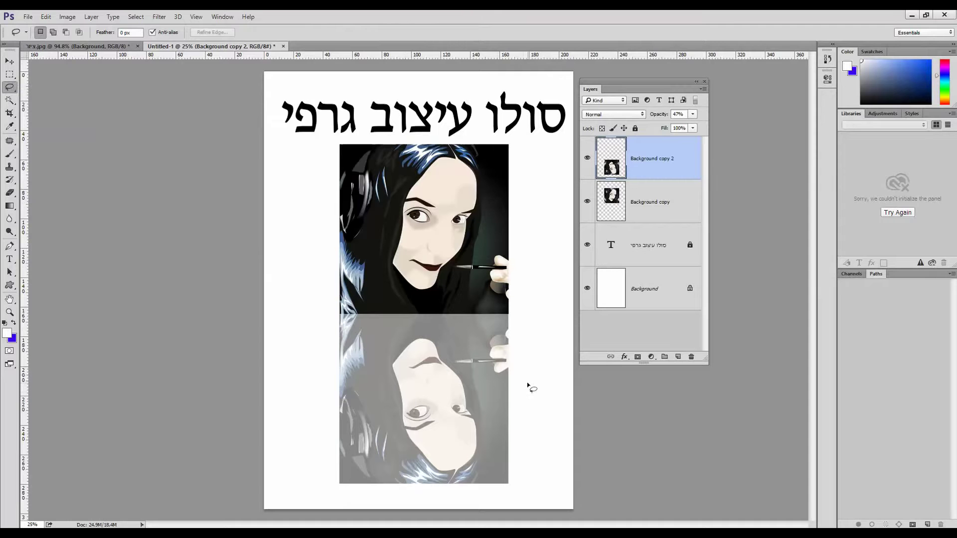
mouse_move(528, 382)
left_mouse_down()
mouse_move(510, 390)
mouse_move(328, 384)
mouse_move(311, 441)
mouse_move(331, 508)
mouse_move(430, 514)
mouse_move(553, 498)
mouse_move(556, 411)
mouse_move(526, 381)
left_mouse_up()
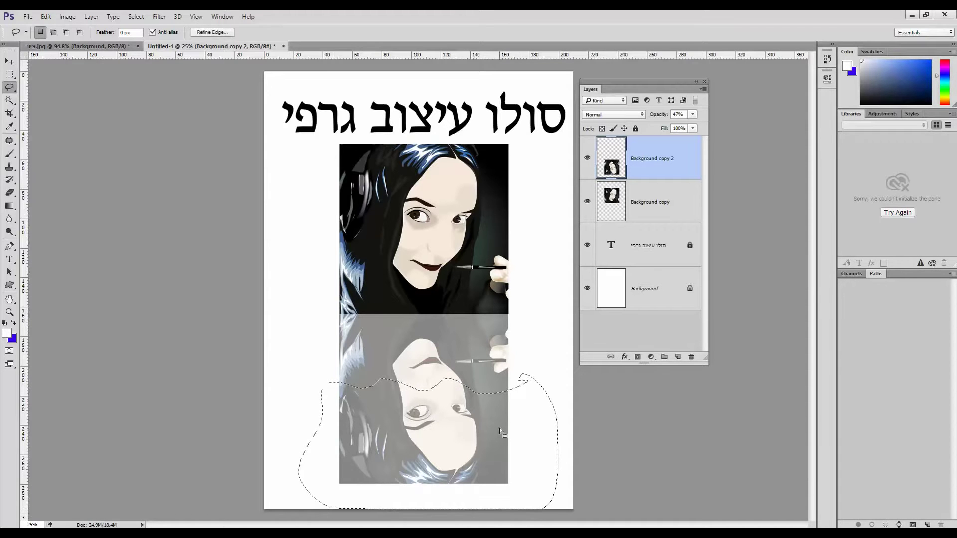
right_click(431, 402)
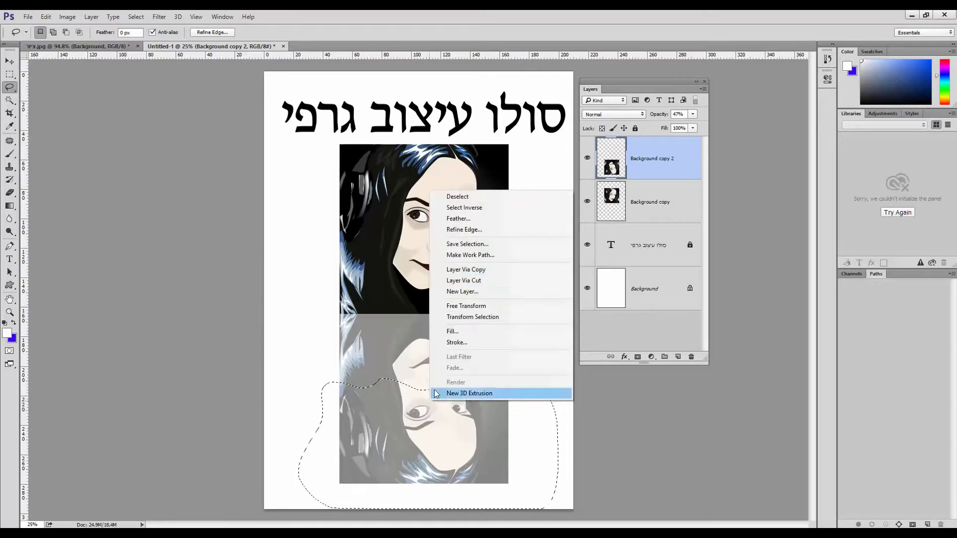
left_click(468, 219)
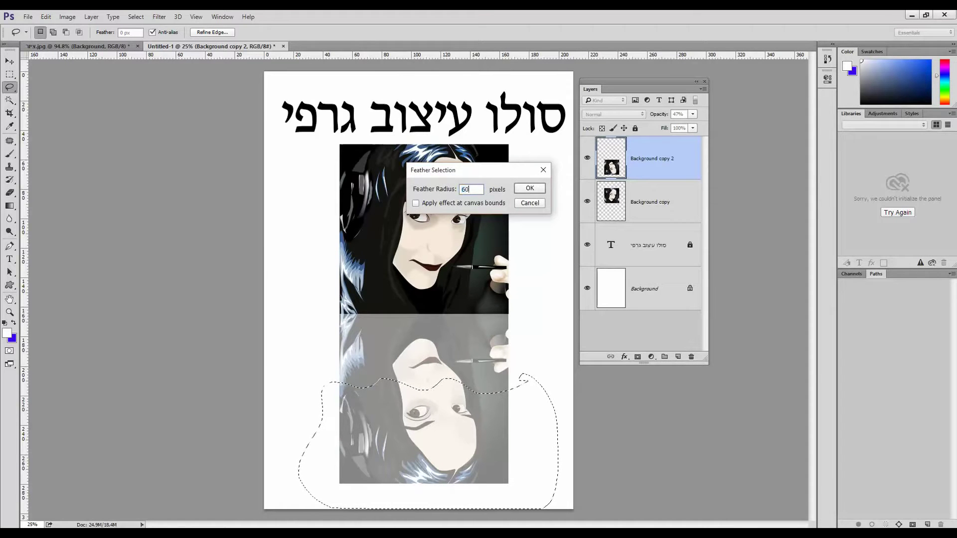
key("Return")
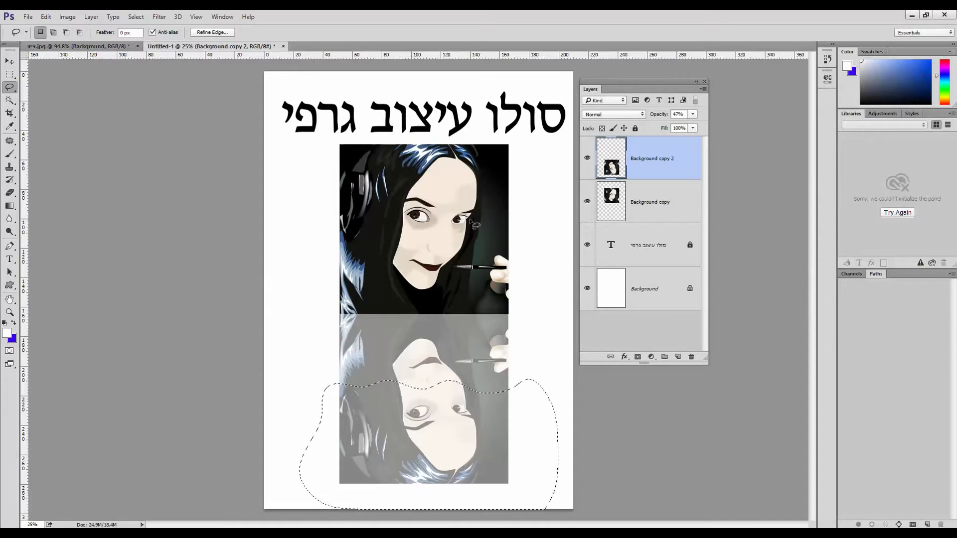
key("Delete")
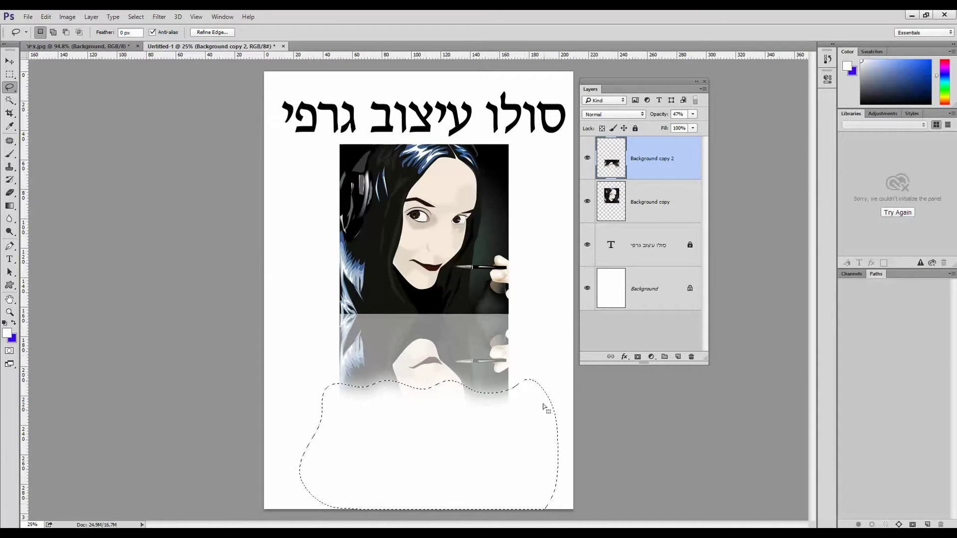
left_click(135, 16)
left_click(141, 40)
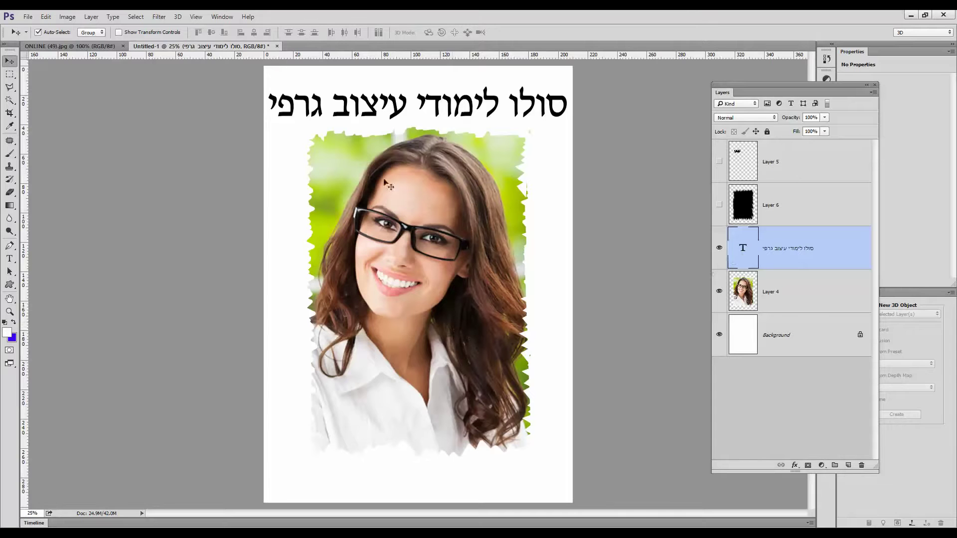
Copy the photo from ONLINE (49).jpg into the Untitled-1 document and hide Layer 4.
left_click(70, 46)
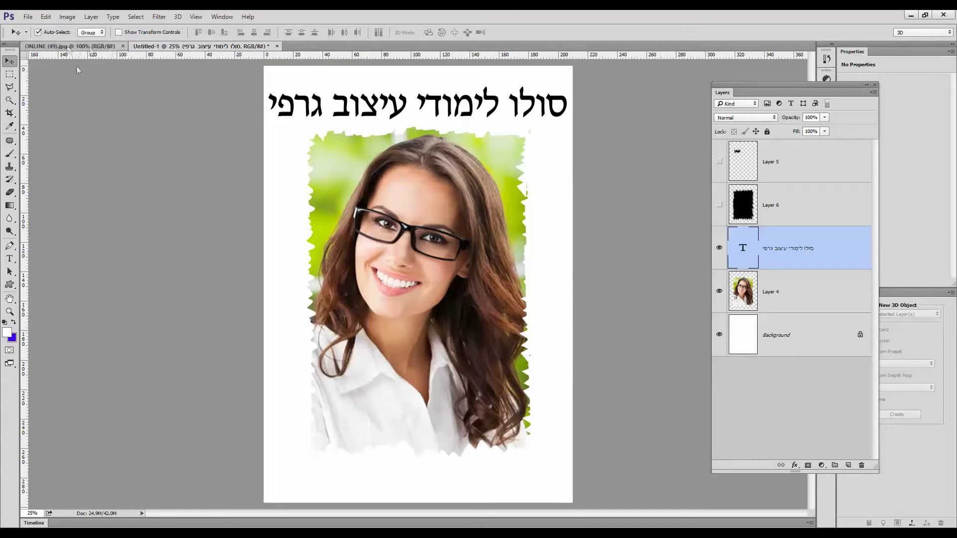
left_click_drag(317, 166, 416, 273)
left_click(720, 336)
Enlarge the imported photo to about 163 by 245 mm and position it below the heading.
key("ctrl+t")
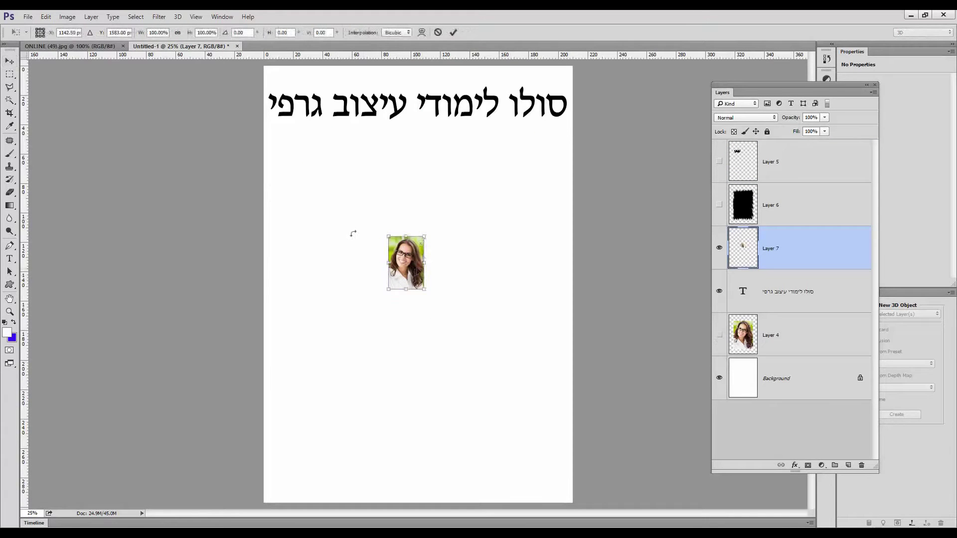
left_click(45, 17)
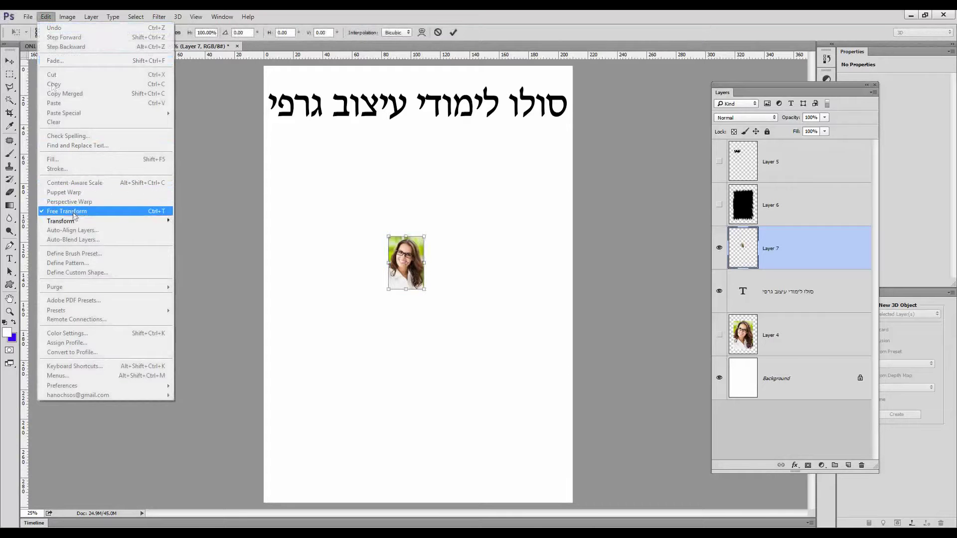
left_click(75, 211)
left_click_drag(428, 238, 500, 125)
left_click_drag(387, 288, 294, 430)
left_click_drag(516, 106, 519, 97)
left_click_drag(428, 249, 441, 301)
left_click_drag(529, 149, 540, 132)
key("Return")
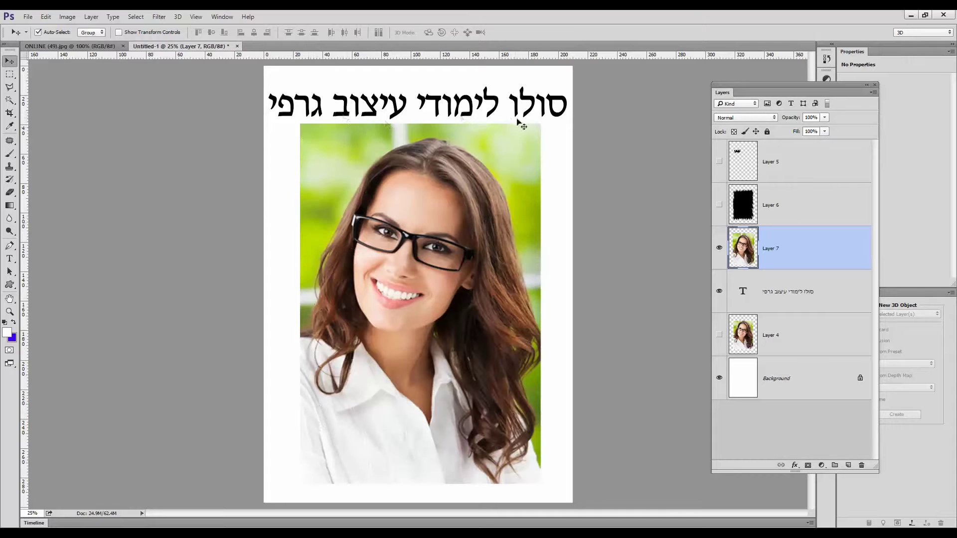
Hide Layer 7 and draw a closed Polygonal Lasso selection about 38 by 31 mm with zigzag upper and lower edges.
left_click(720, 248)
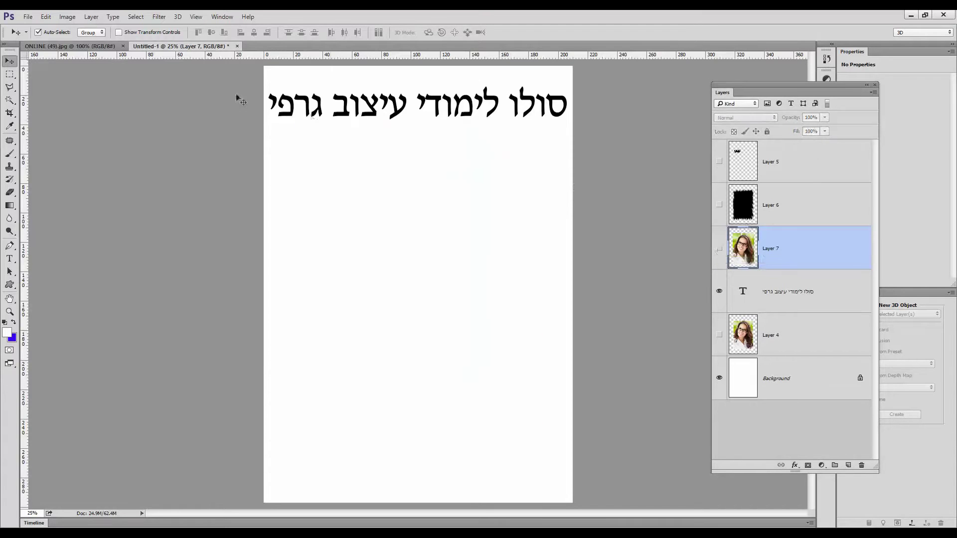
left_click_drag(10, 87, 44, 89)
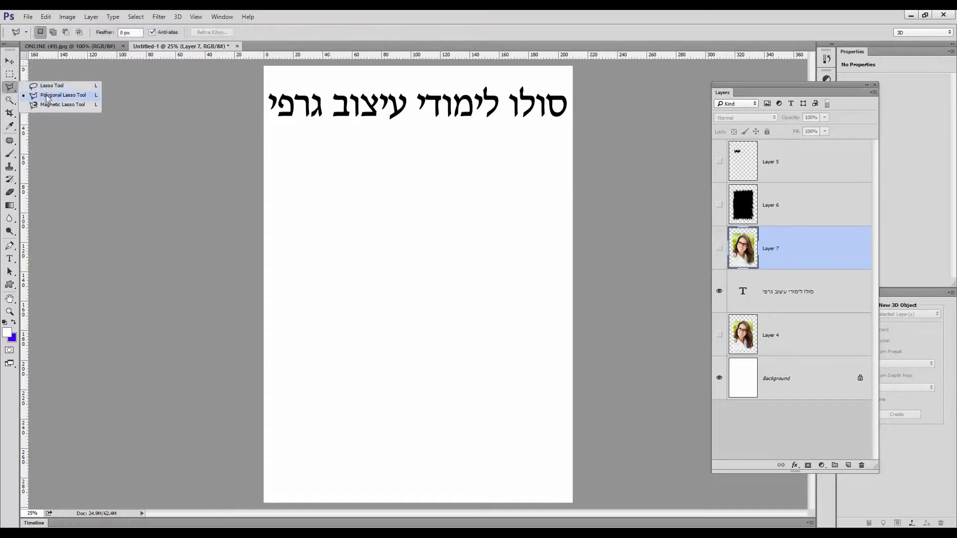
left_click(47, 96)
left_click(355, 224)
left_click(359, 199)
left_click(364, 222)
left_click(370, 203)
left_click(373, 224)
left_click(378, 198)
left_click(380, 224)
left_click(386, 200)
left_click(387, 224)
left_click(395, 200)
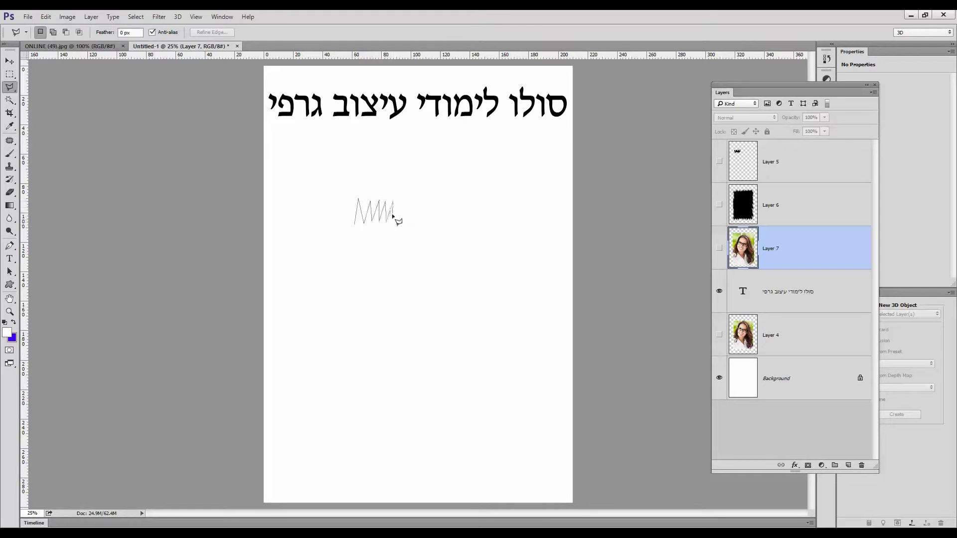
left_click(396, 224)
left_click(402, 200)
left_click(404, 225)
left_click(411, 200)
left_click(411, 225)
left_click(409, 242)
left_click(400, 228)
left_click(397, 245)
left_click(388, 230)
left_click(384, 244)
left_click(379, 229)
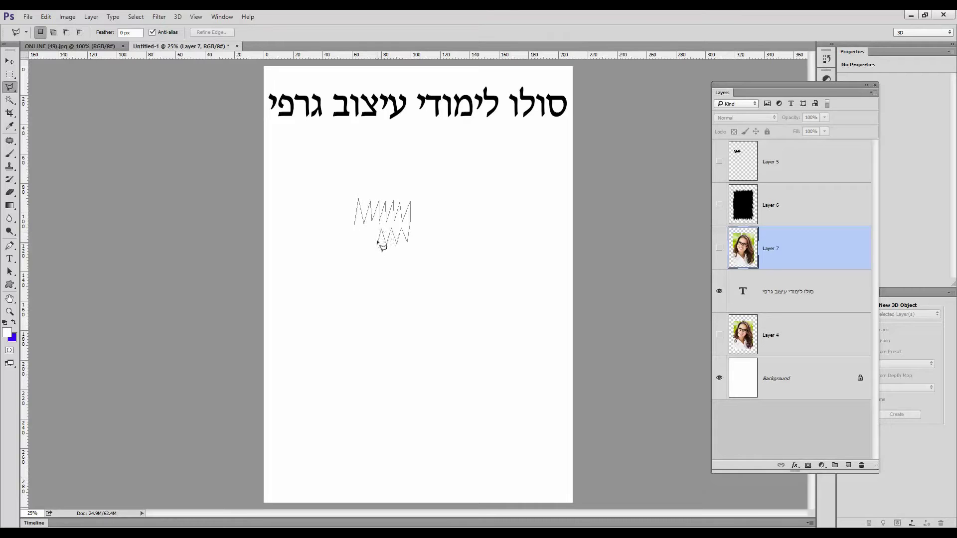
left_click(372, 244)
left_click(367, 230)
left_click(356, 228)
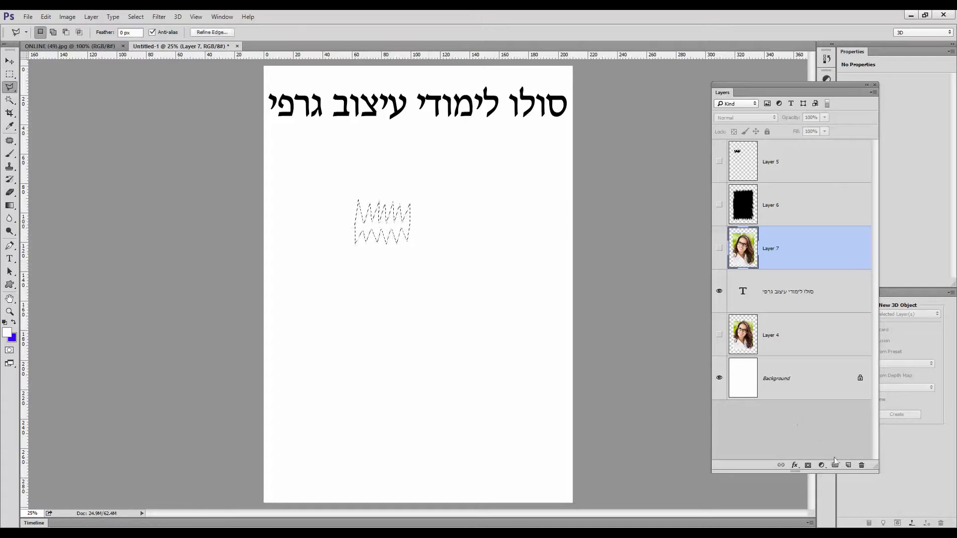
Add an empty layer above Layer 7 and transform the zigzag selection to about 155% width and 42% height.
key("ctrl+j")
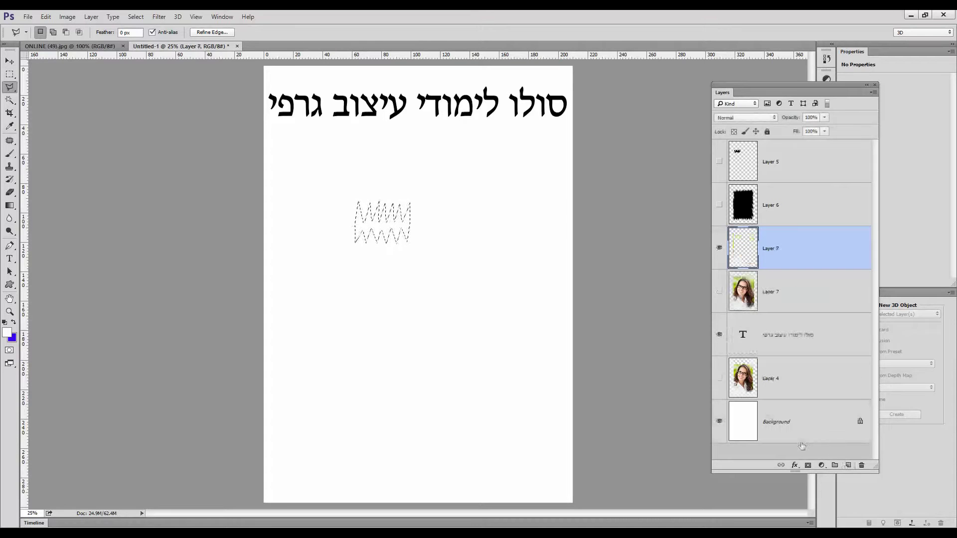
left_click(134, 20)
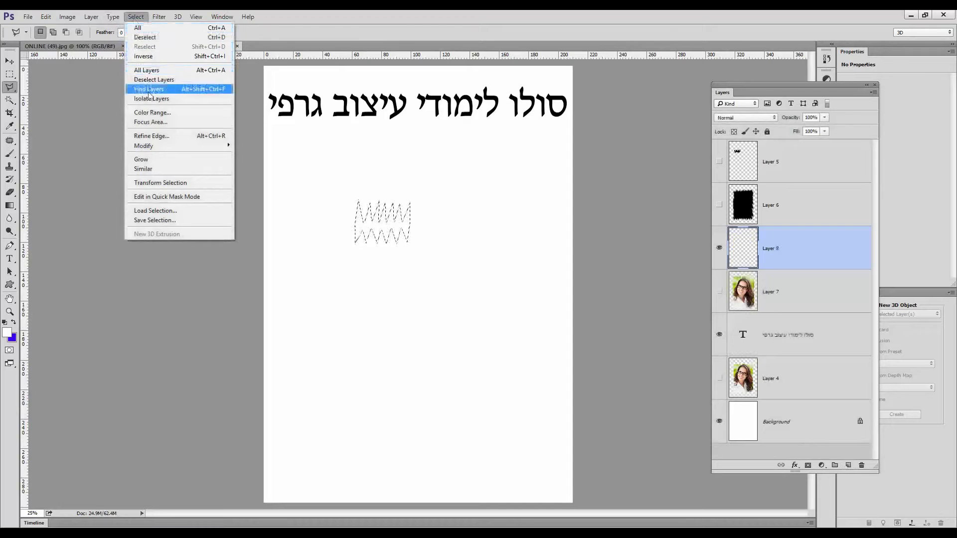
left_click(169, 183)
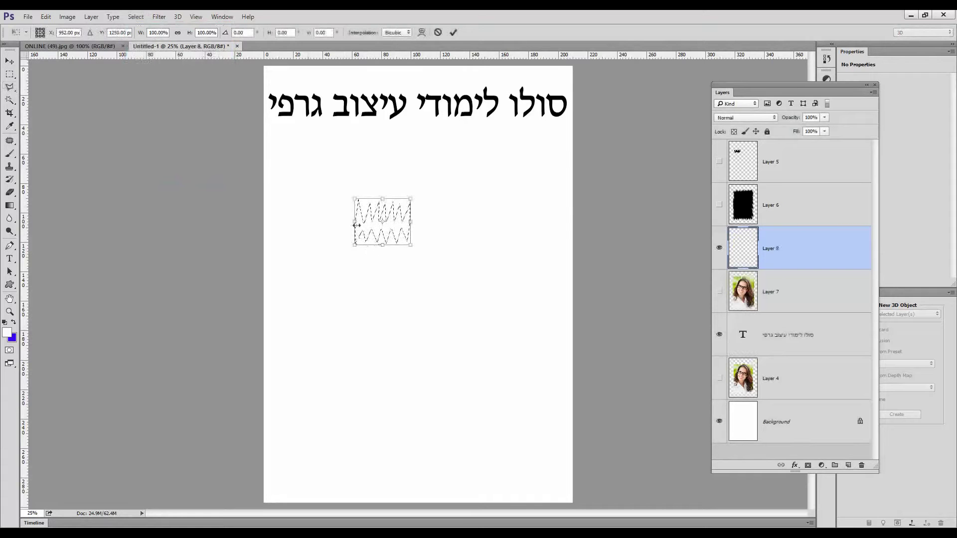
left_click_drag(348, 223, 332, 223)
left_click_drag(408, 221, 419, 221)
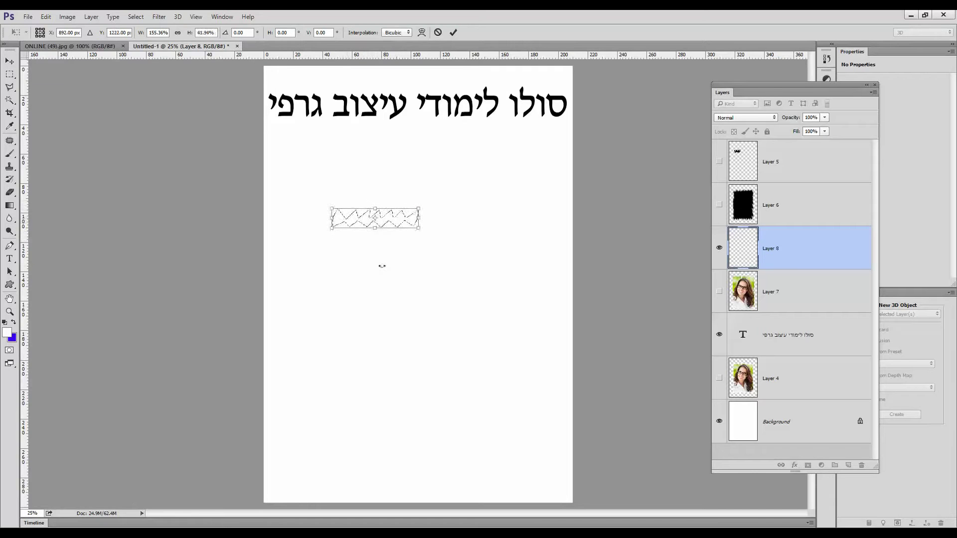
key("Return")
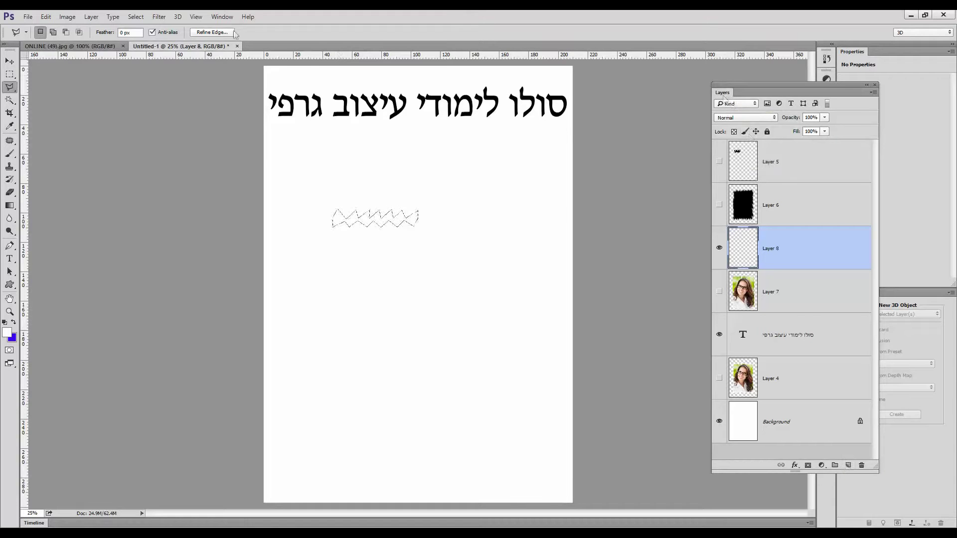
Fill the flattened zigzag selection on Layer 8 with black, using Normal mode and 100% opacity.
left_click(222, 16)
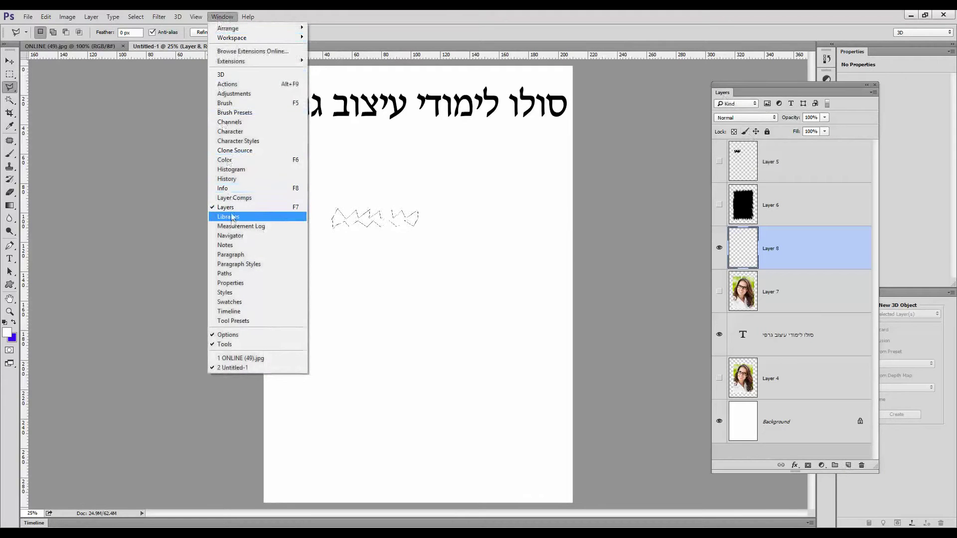
left_click(814, 93)
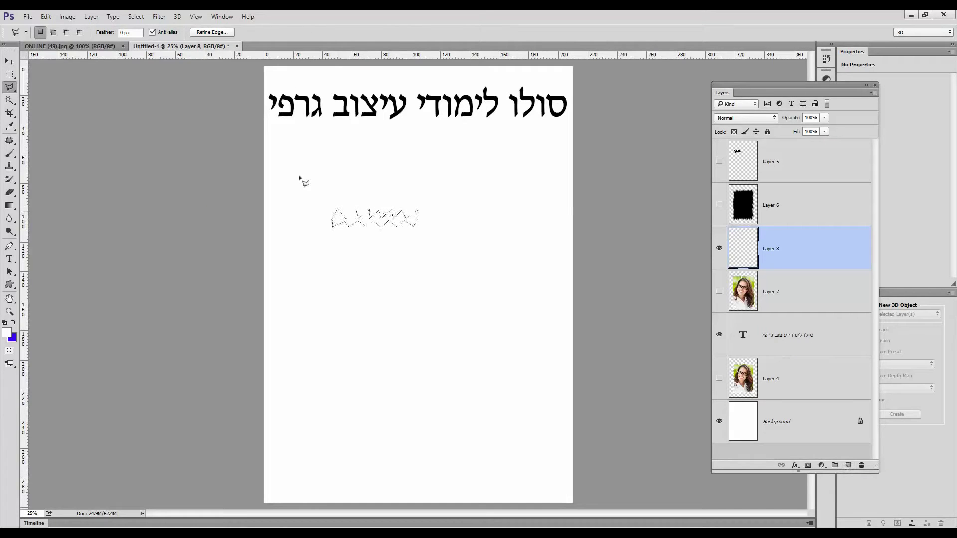
left_click(45, 18)
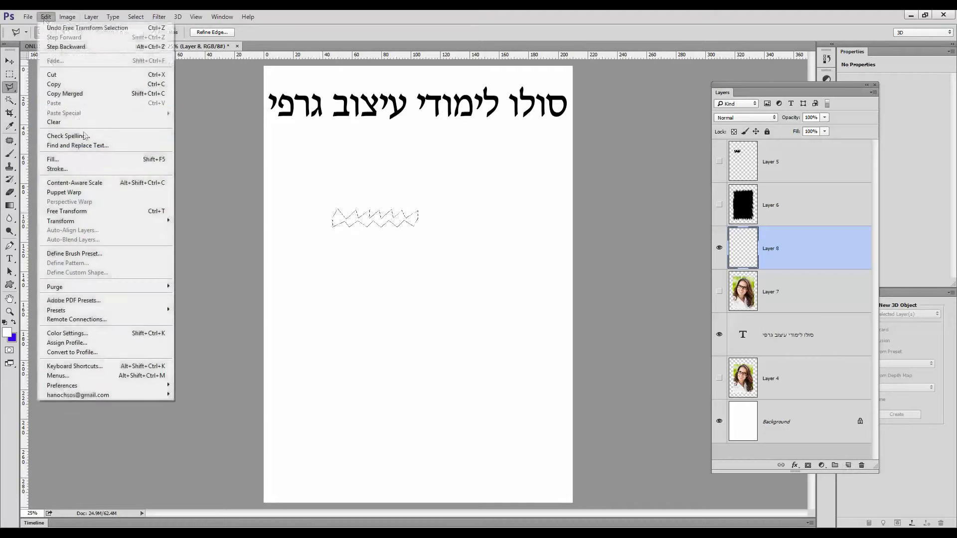
left_click(94, 165)
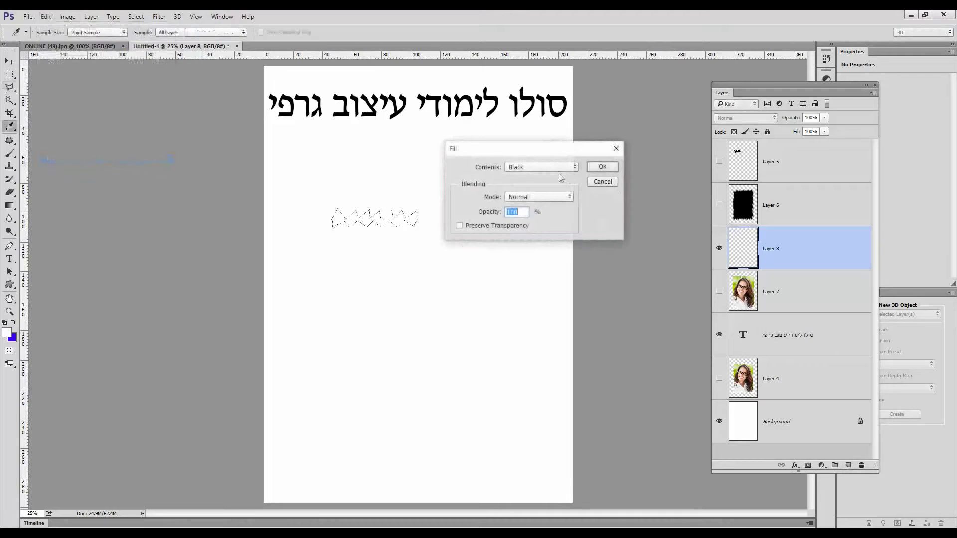
left_click(559, 167)
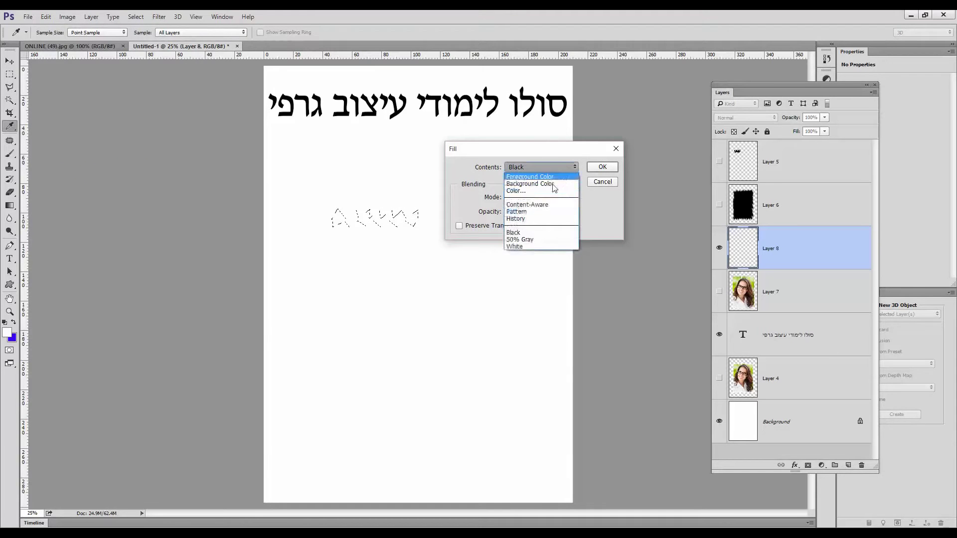
left_click(534, 234)
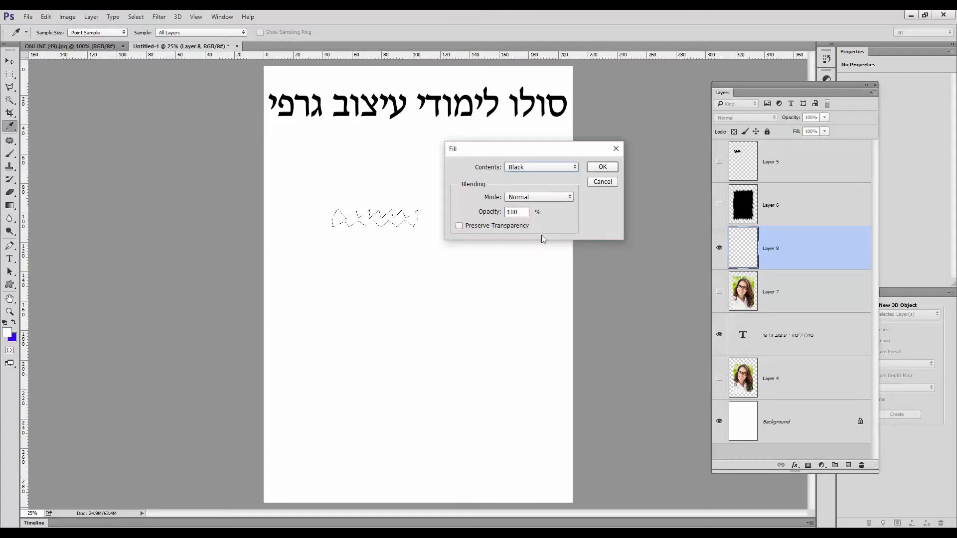
left_click(598, 169)
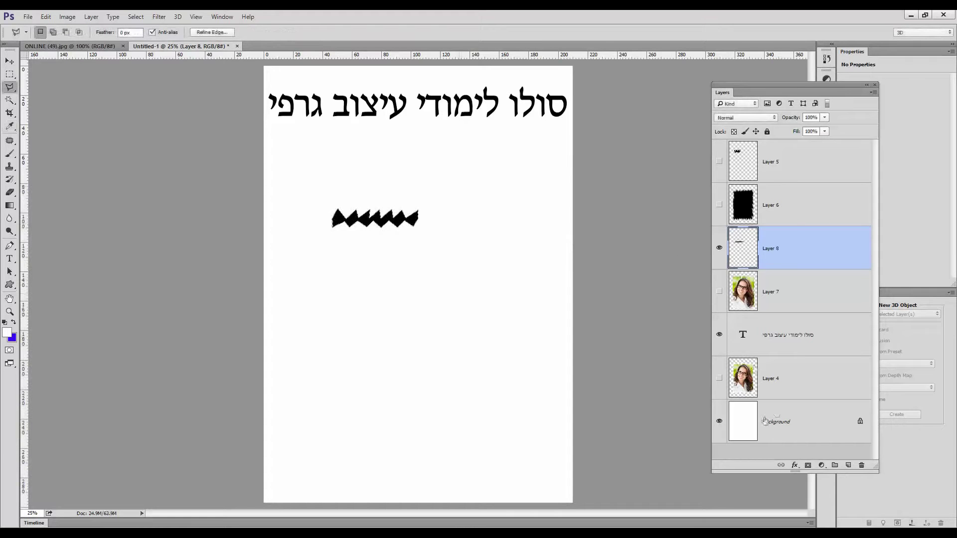
With the Background layer hidden, define the black zigzag shape as a brush preset under the suggested name and clear the selection.
left_click(718, 422)
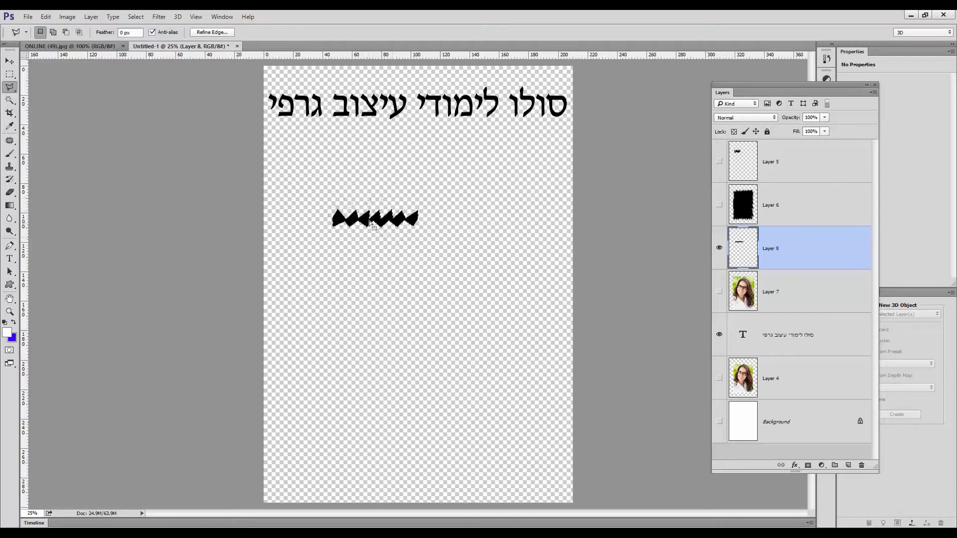
left_click(46, 17)
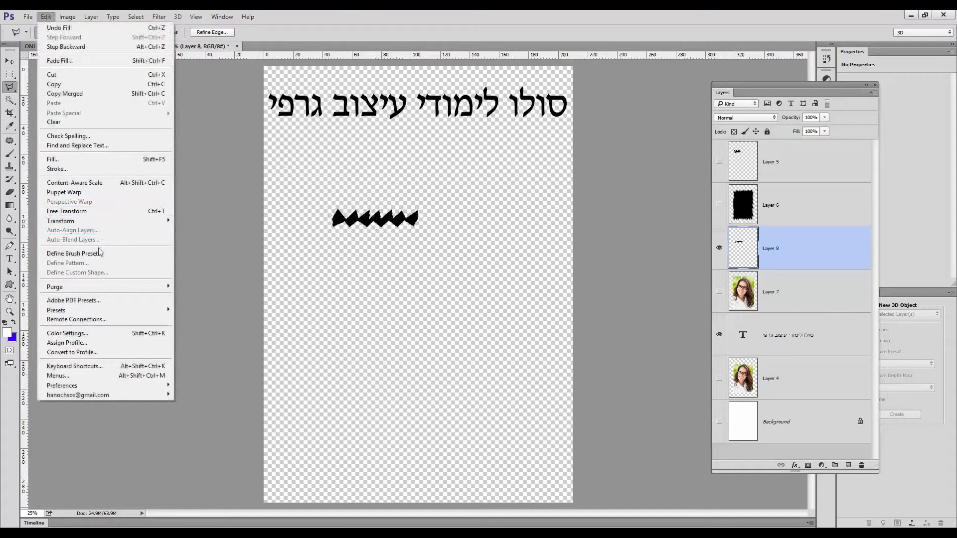
left_click(75, 254)
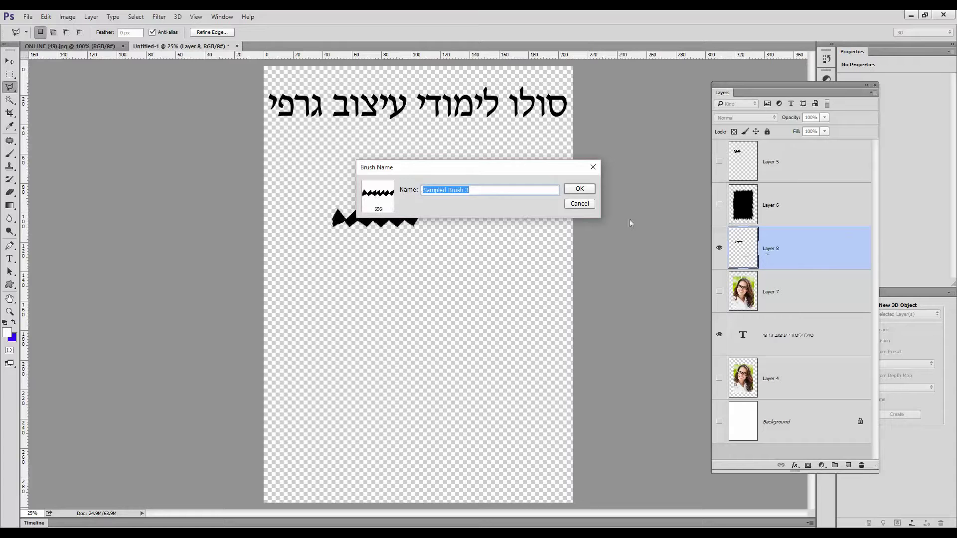
left_click(579, 190)
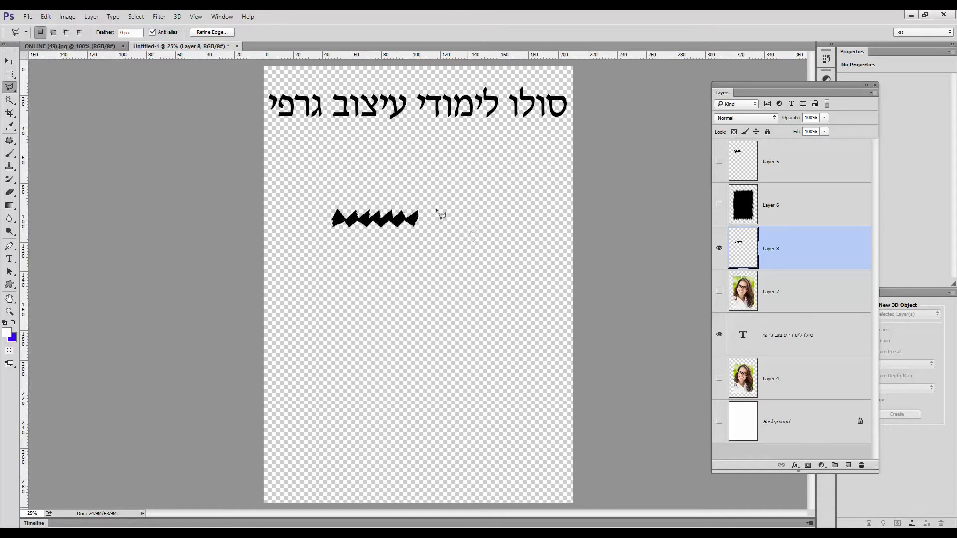
left_click(135, 17)
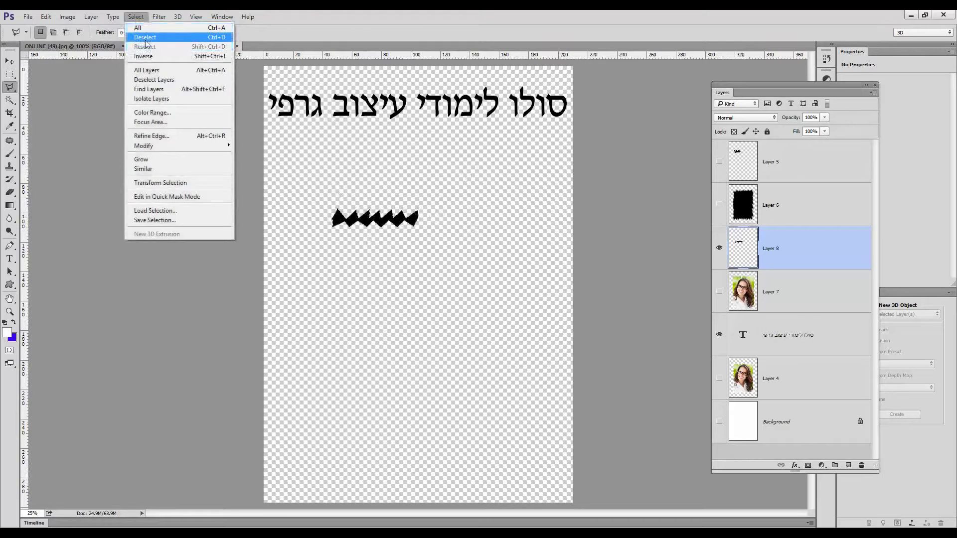
left_click(145, 36)
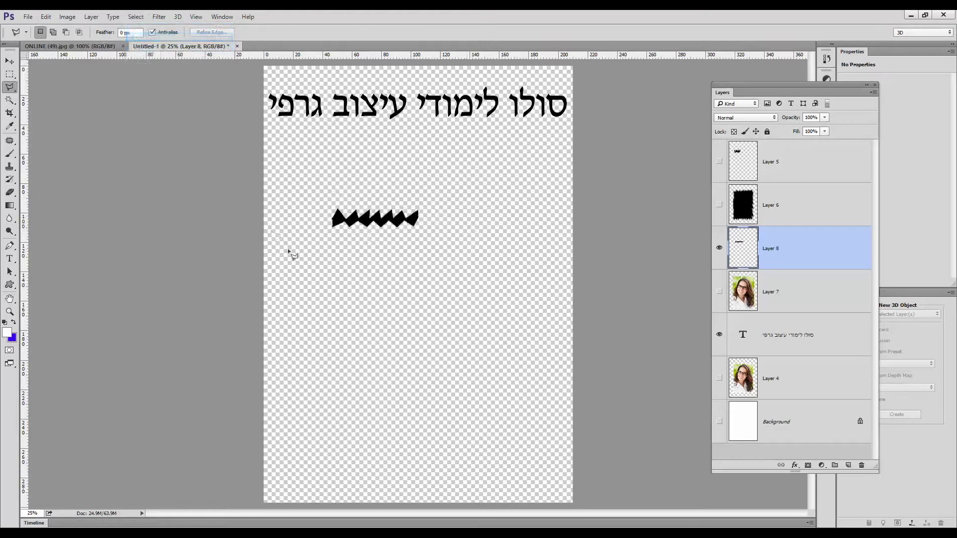
Show the photo on Layer 7 and delete Layers 8, 6 and 5.
left_click(719, 294)
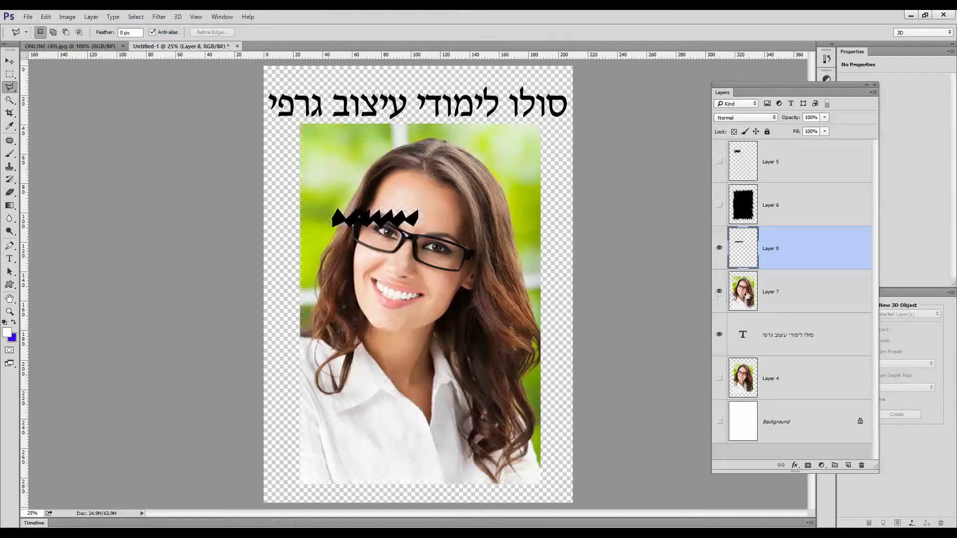
left_click_drag(770, 249, 860, 465)
left_click_drag(754, 209, 861, 464)
left_click_drag(789, 163, 861, 465)
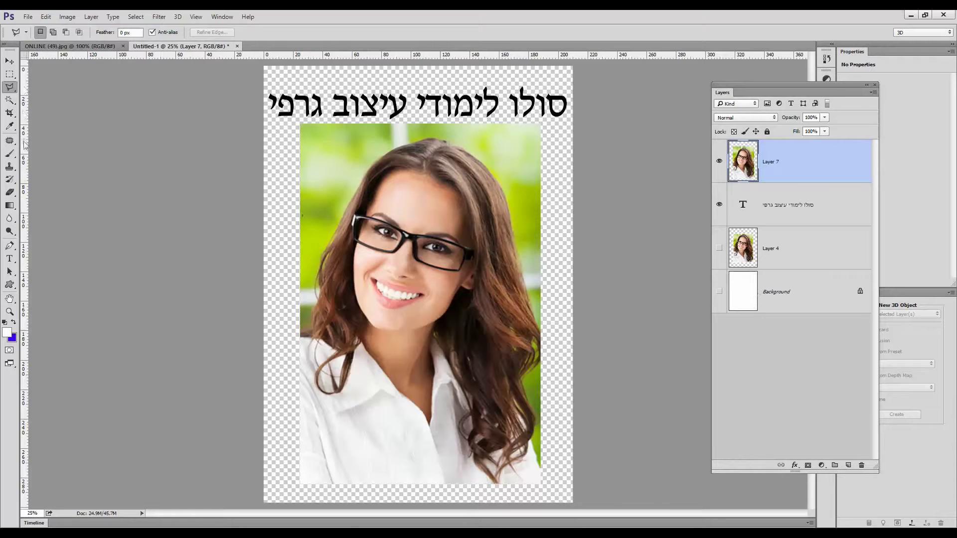
Set up the Eraser tool with the new 696 px zigzag brush tip.
left_click_drag(9, 197, 55, 194)
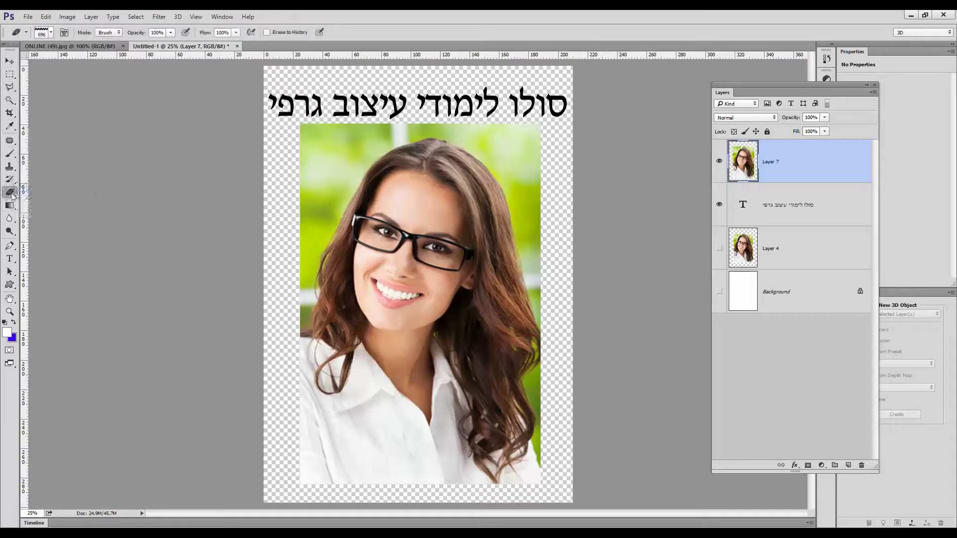
left_click(51, 34)
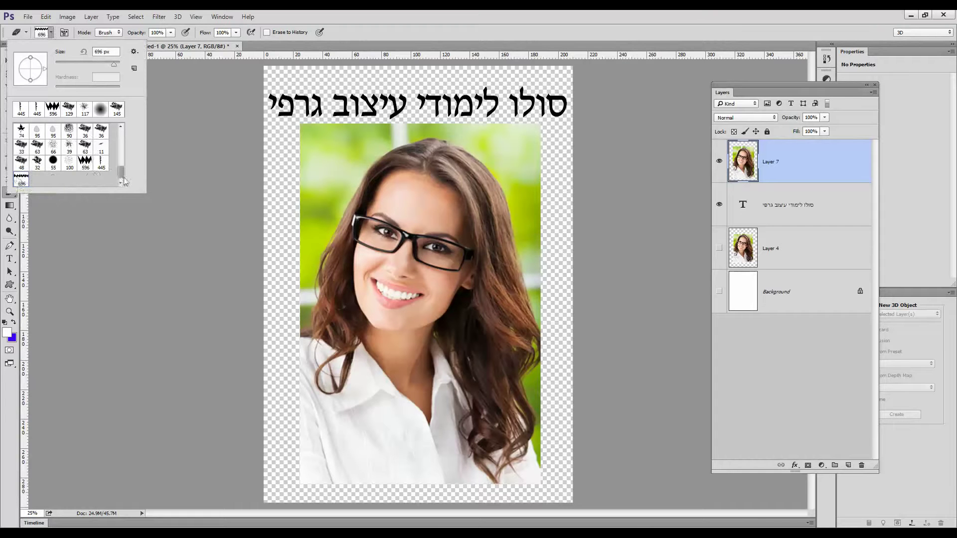
mouse_move(122, 179)
left_mouse_down()
mouse_move(120, 132)
mouse_move(122, 175)
left_mouse_up()
left_click(12, 198)
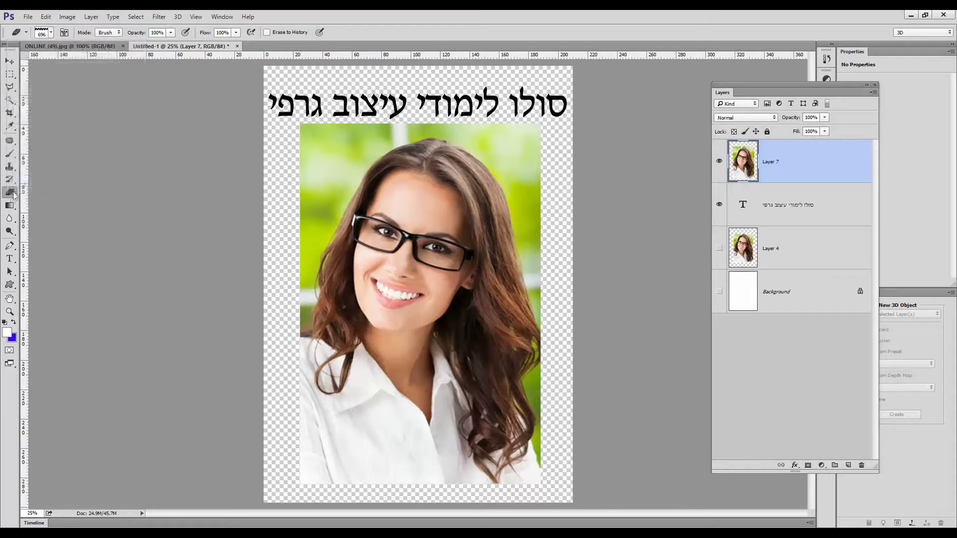
right_click(12, 198)
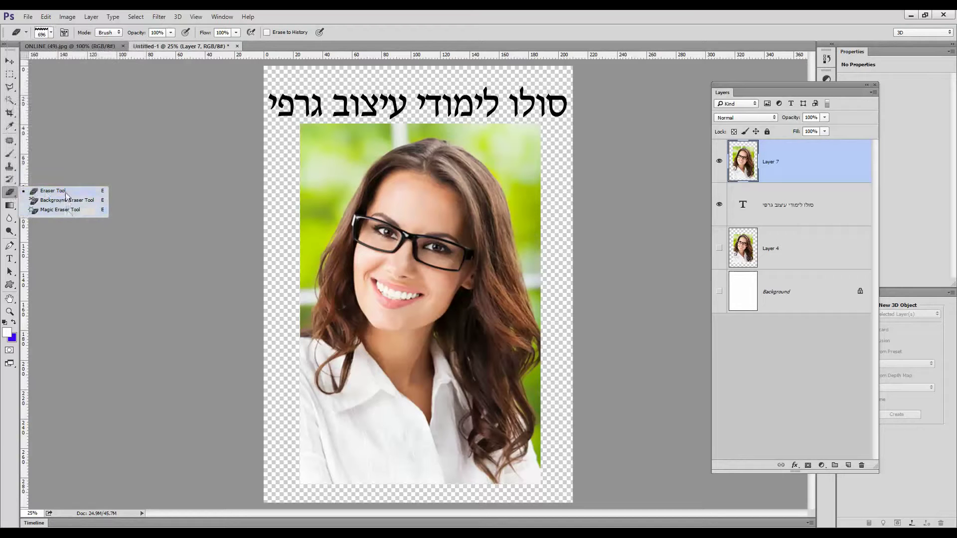
left_click(135, 17)
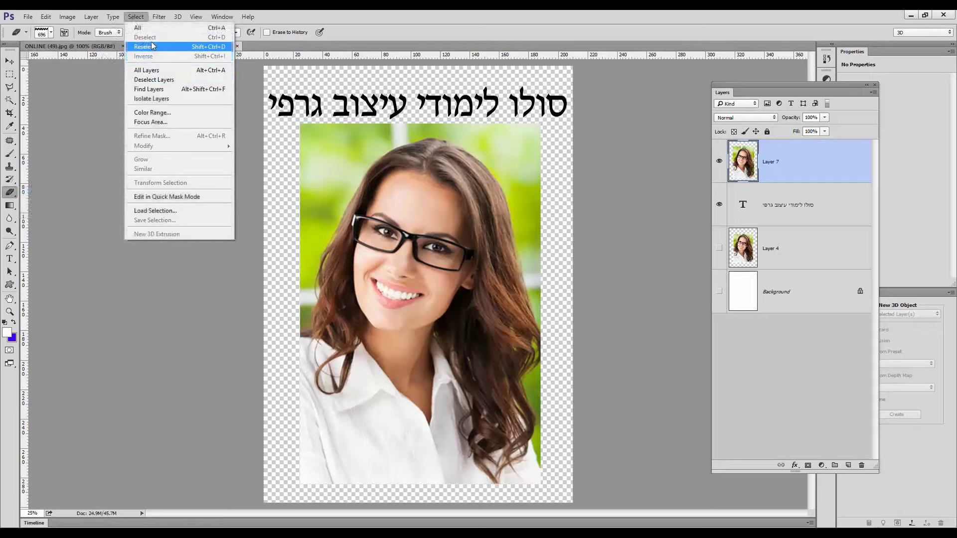
left_click(14, 197)
Erase along the photo's upper edge on Layer 7 with the 696 px zigzag tip to make it jagged.
left_click_drag(307, 125, 341, 123)
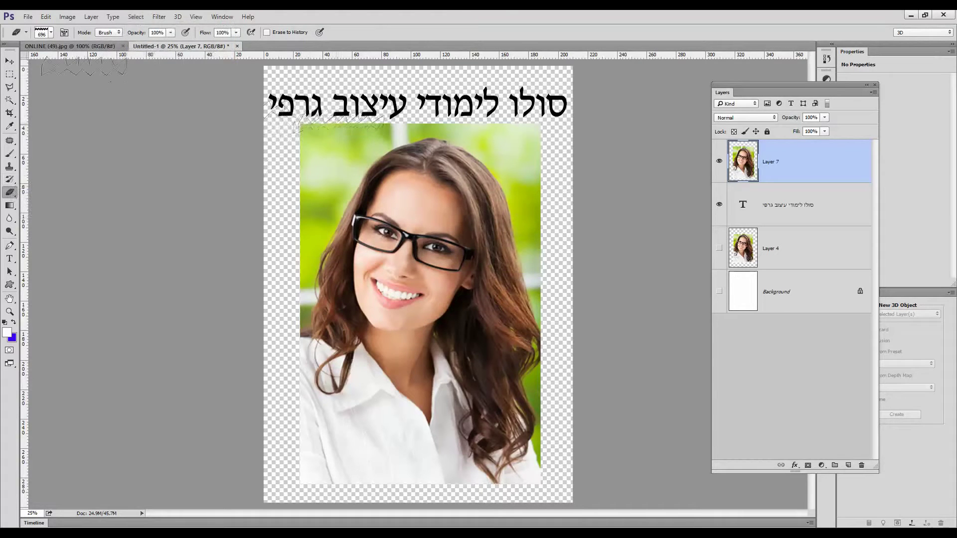
left_click(51, 33)
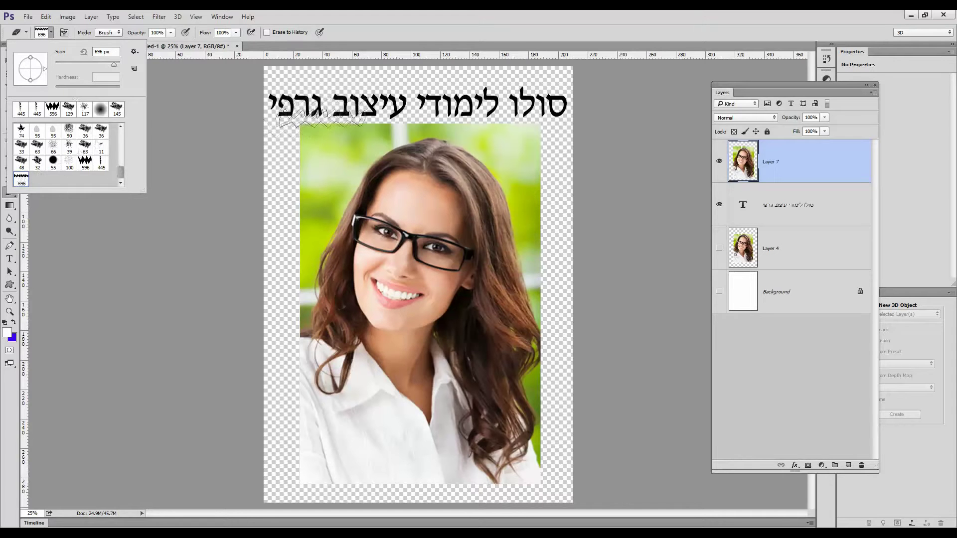
left_click(339, 124)
mouse_move(366, 122)
left_mouse_down()
mouse_move(479, 119)
mouse_move(499, 128)
left_mouse_up()
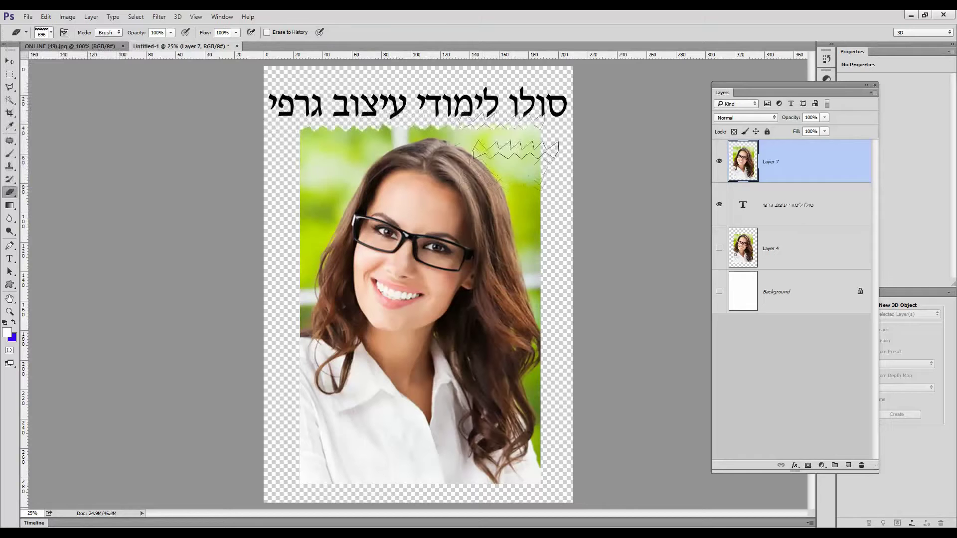
Show the Background layer and rotate the eraser's zigzag brush tip to a vertical orientation for the photo's side edges.
left_click(719, 291)
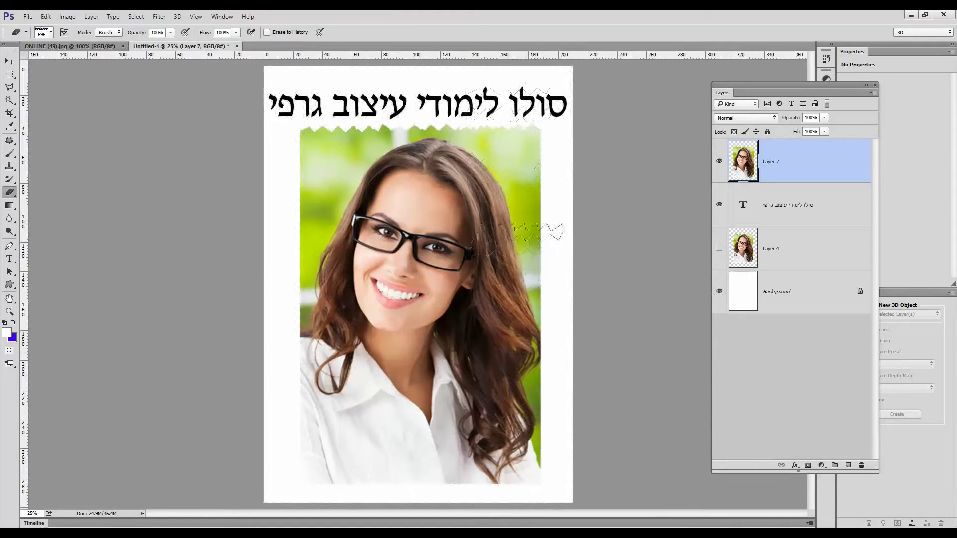
left_click_drag(579, 142, 584, 176)
left_click(51, 33)
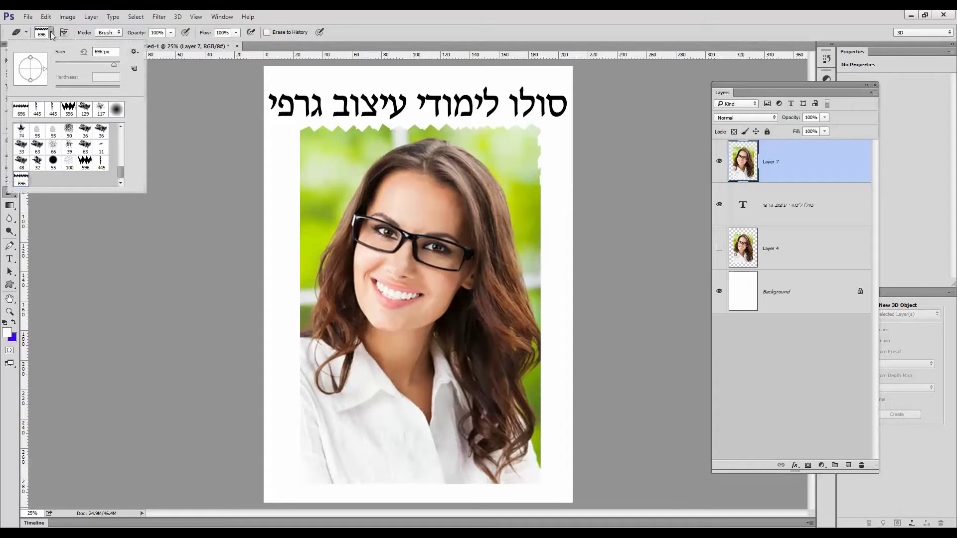
mouse_move(44, 71)
left_mouse_down()
mouse_move(38, 89)
mouse_move(17, 74)
mouse_move(31, 55)
mouse_move(42, 68)
left_mouse_up()
Erase the photo's right edge from its upper to its lower corner with the vertical zigzag tip.
left_click(545, 150)
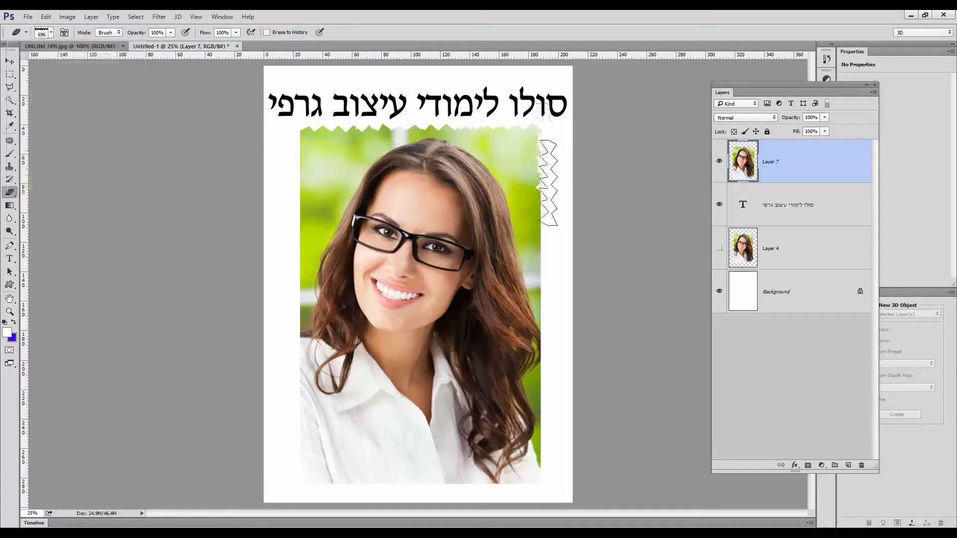
left_click(544, 216)
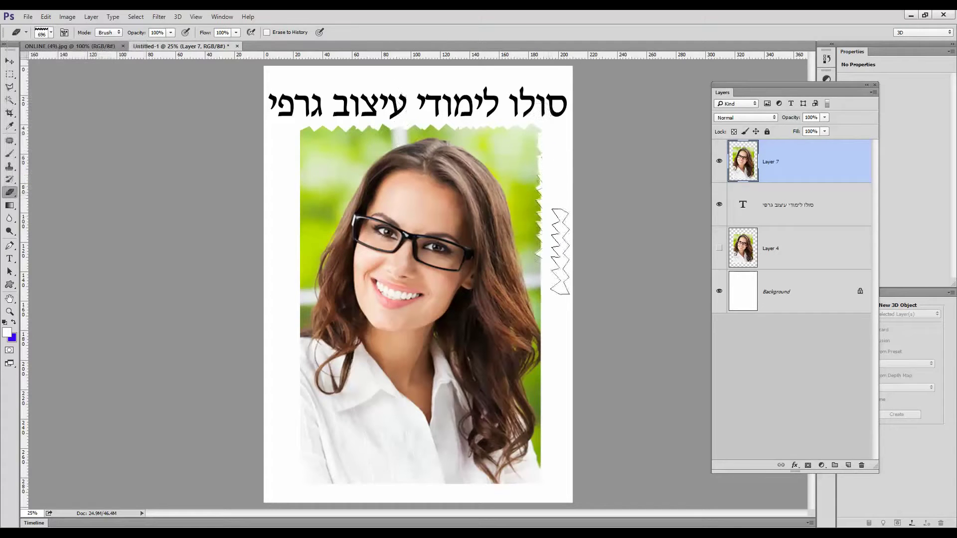
left_click(548, 307)
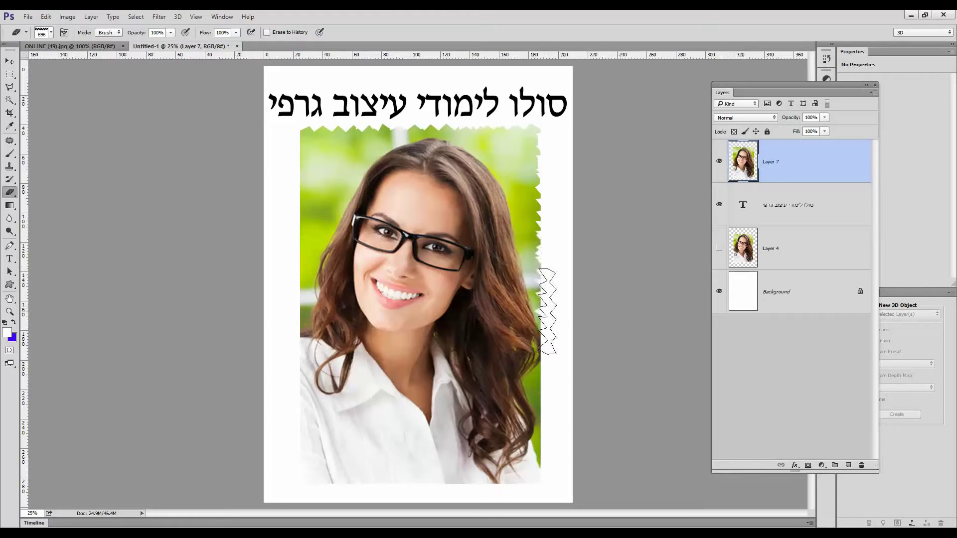
left_click(553, 373)
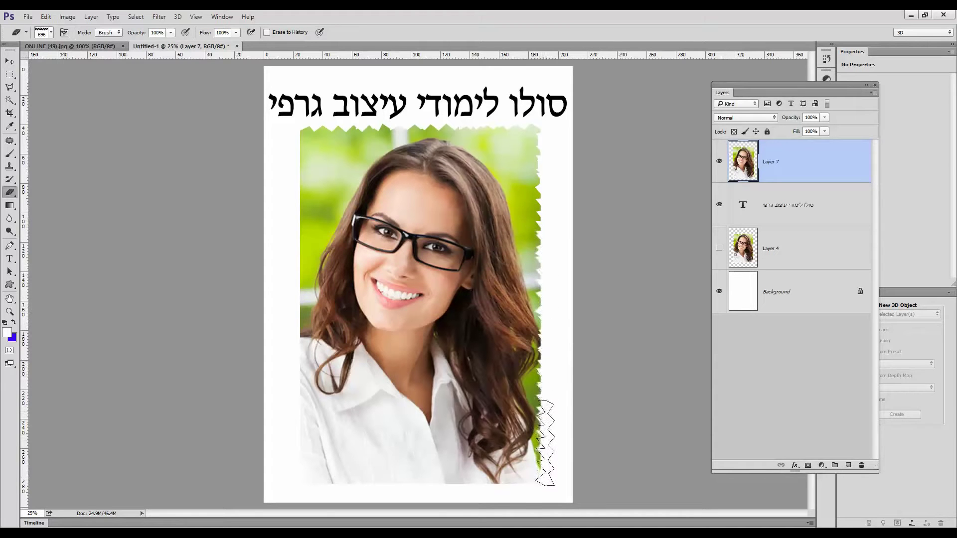
left_click(546, 449)
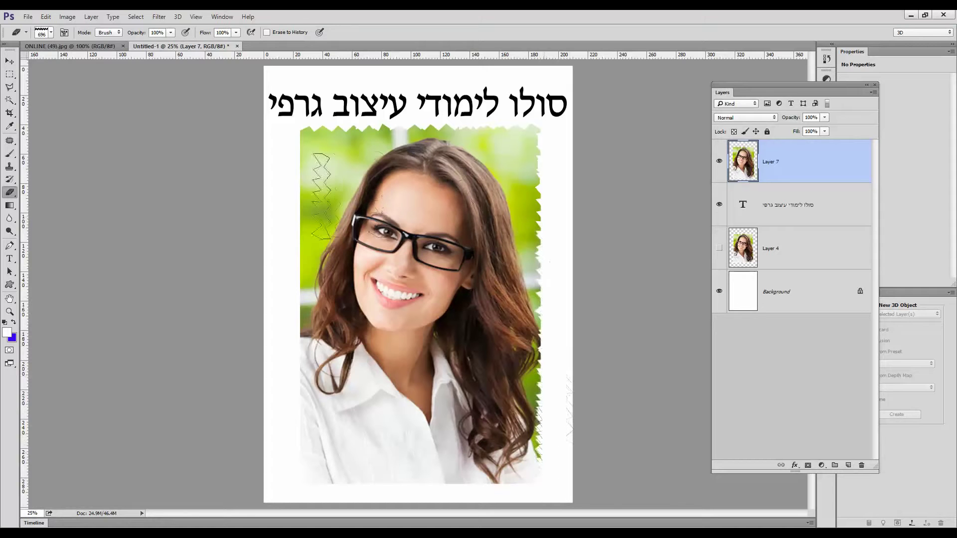
Erase the photo's left edge on Layer 7 from its upper to its lower corner with the vertical zigzag tip.
left_click(295, 167)
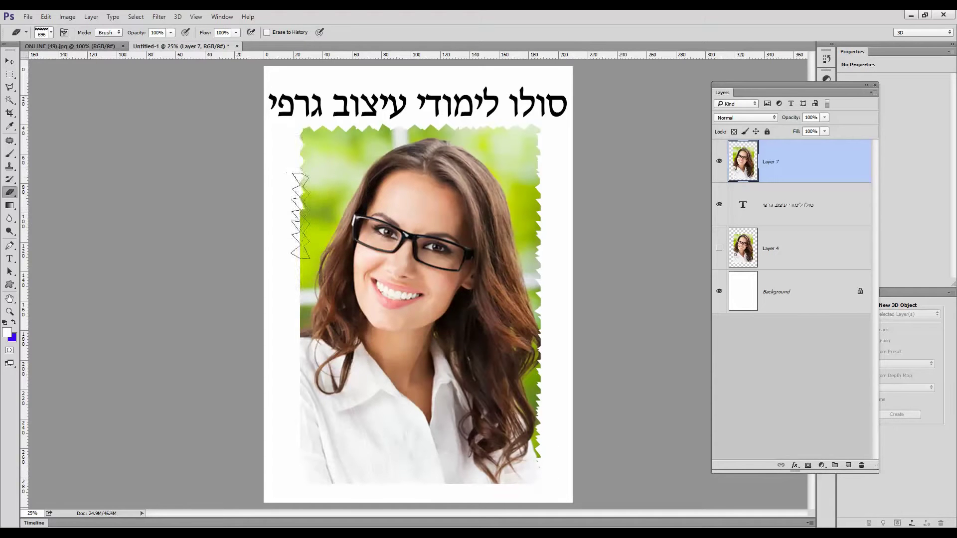
left_click(296, 231)
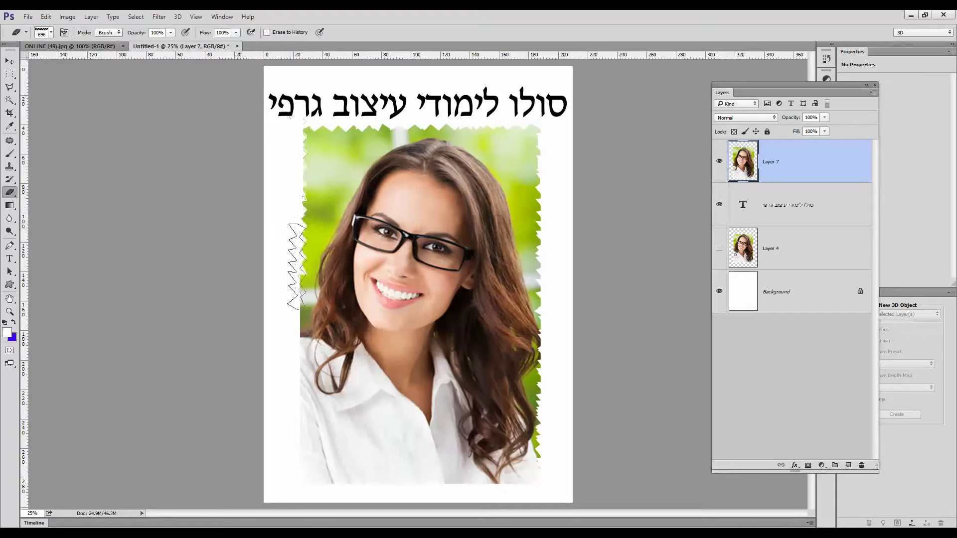
left_click(300, 331)
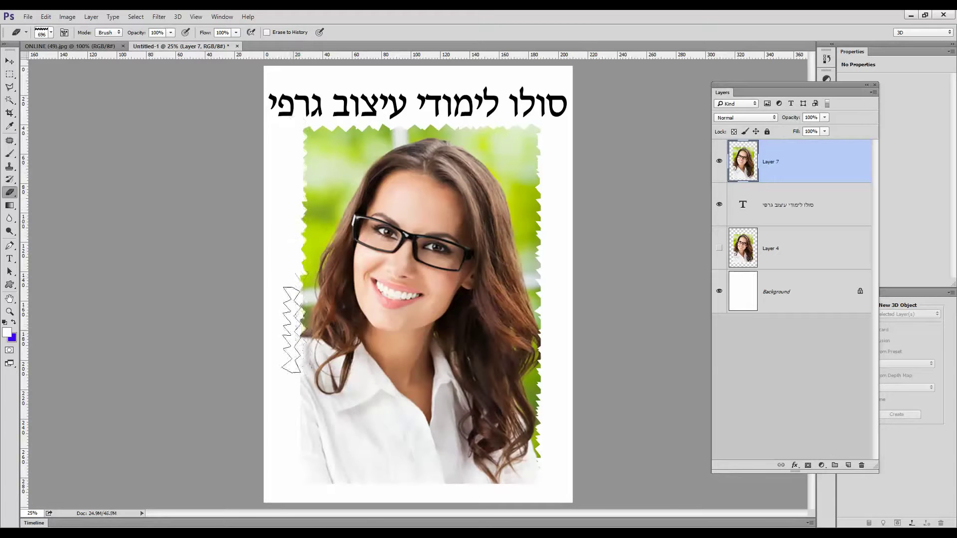
left_click(298, 416)
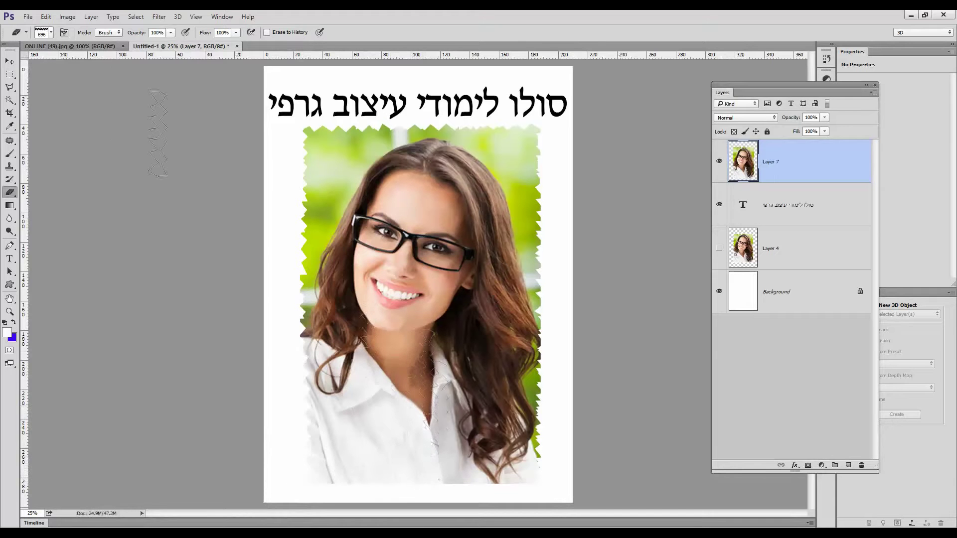
Rotate the eraser's 696 px zigzag tip back to horizontal and erase along the photo's lower edge.
left_click(51, 32)
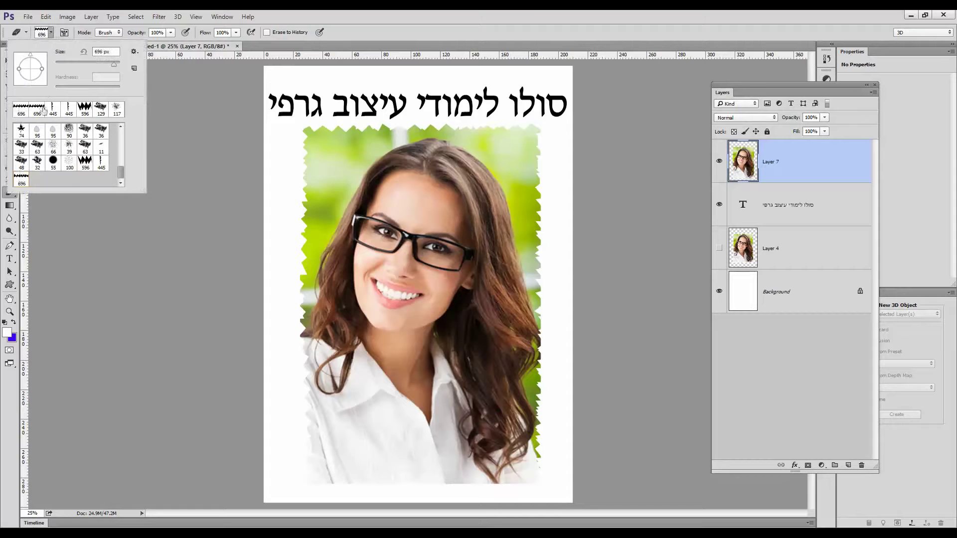
left_click_drag(32, 58, 44, 73)
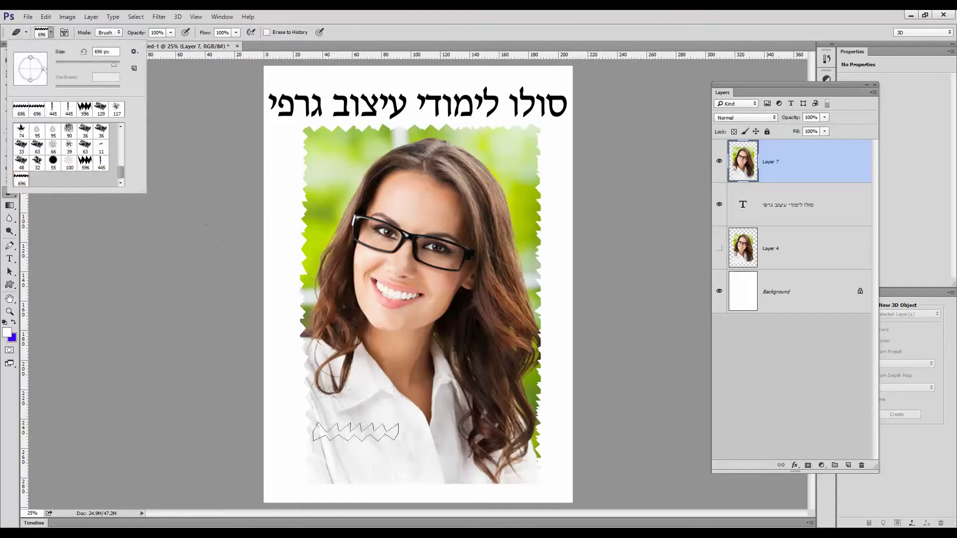
left_click(360, 489)
mouse_move(361, 489)
left_mouse_down()
mouse_move(523, 479)
mouse_move(496, 489)
mouse_move(321, 483)
mouse_move(481, 487)
left_mouse_up()
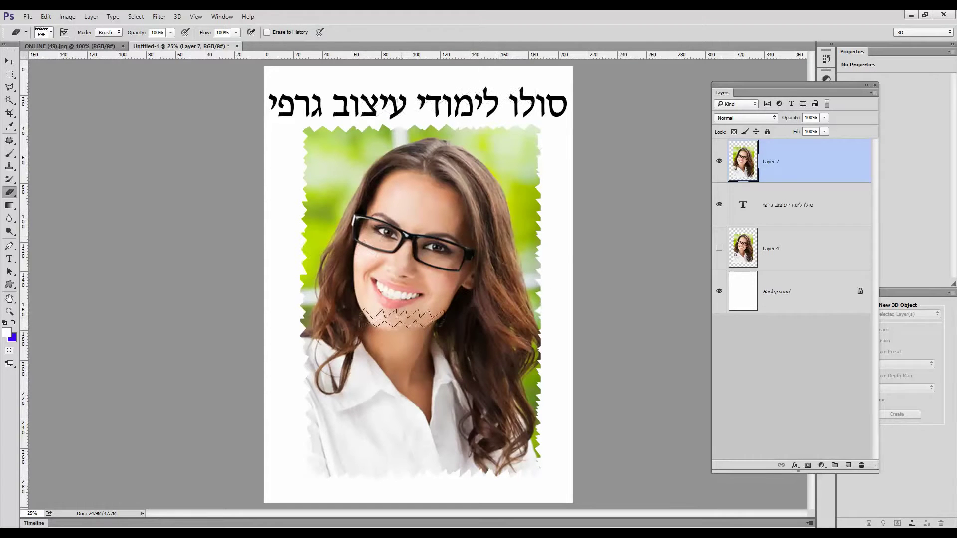
Fill the Background layer with black as a test behind the jagged photo, and undo the fill.
left_click(401, 318)
left_click(742, 295)
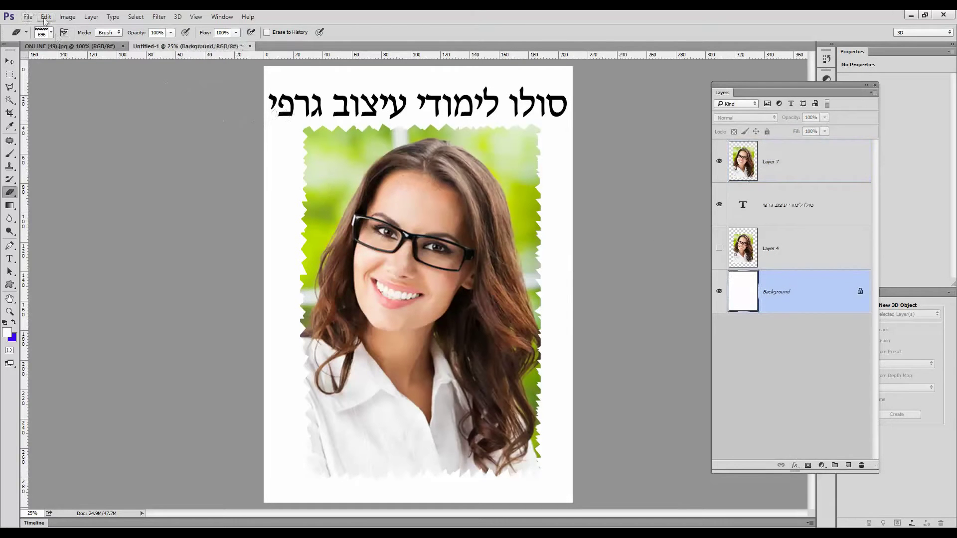
left_click(45, 17)
left_click(58, 160)
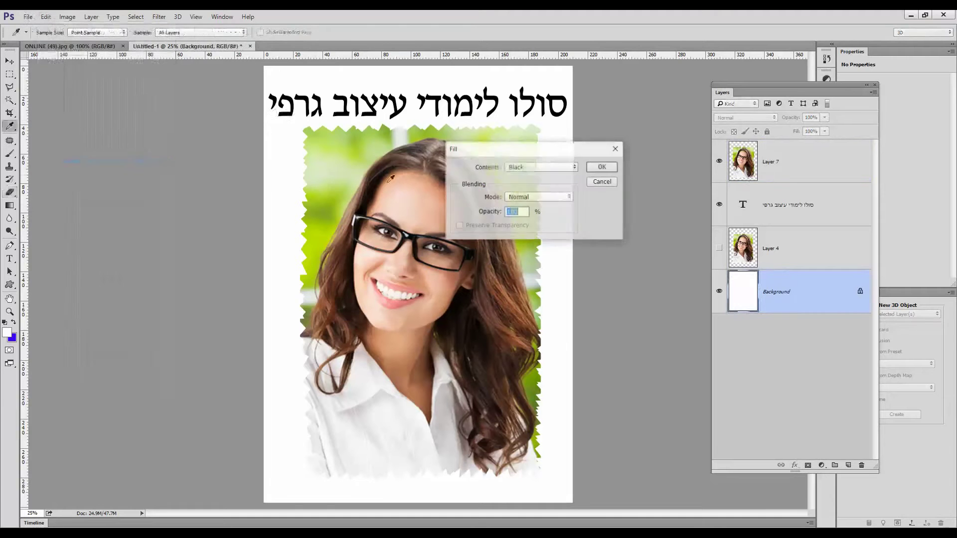
left_click(603, 164)
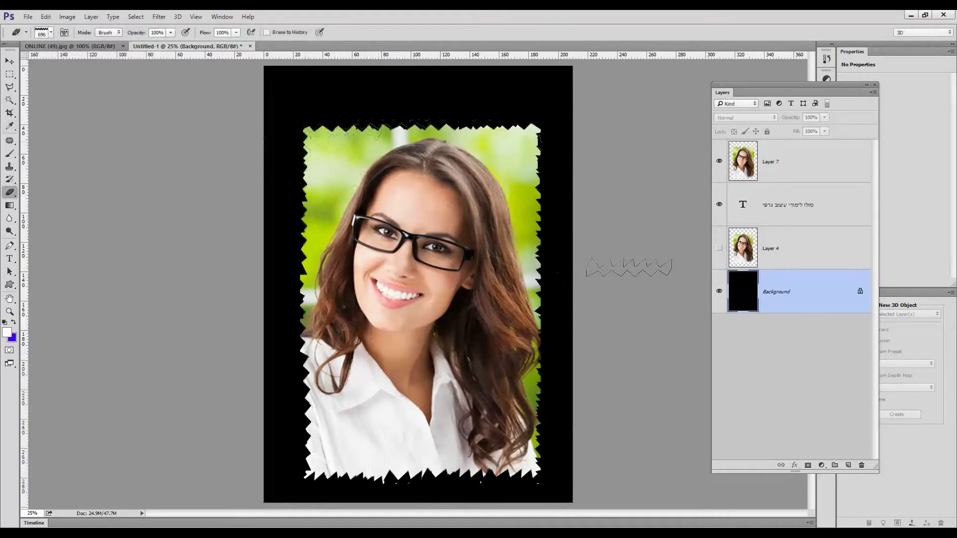
key("ctrl+z")
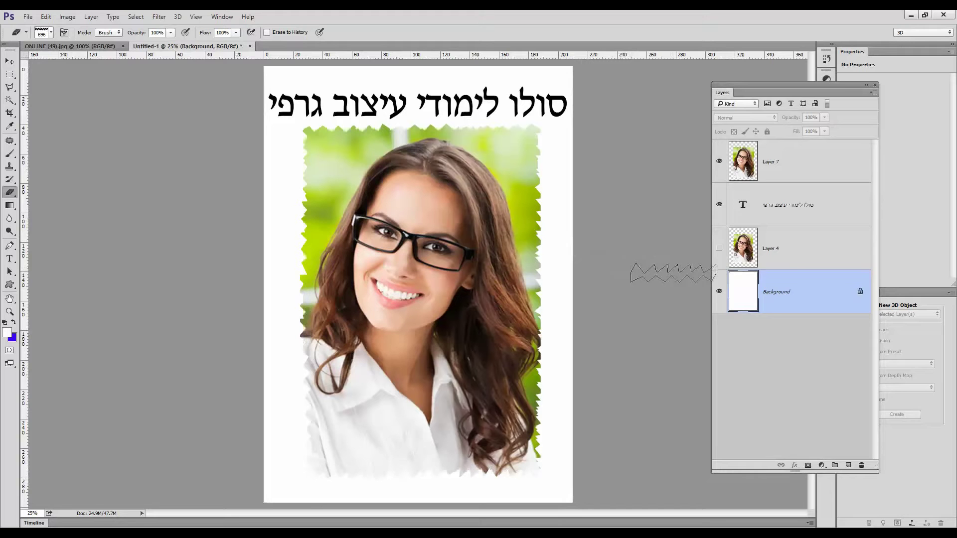
Add a Drop Shadow effect to Layer 7 with a distance of 20 px and a spread of 22%, and enlarge its size.
left_click(782, 254)
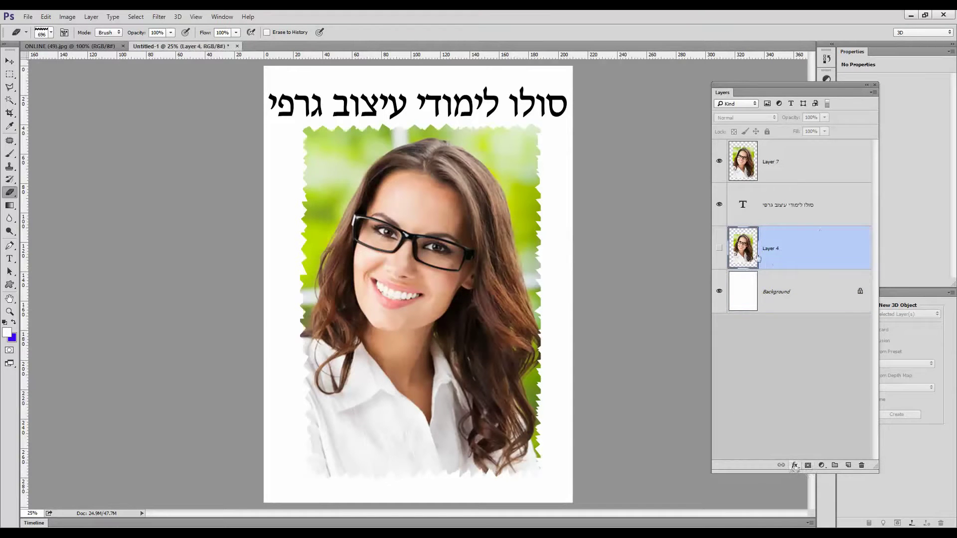
left_click(769, 159)
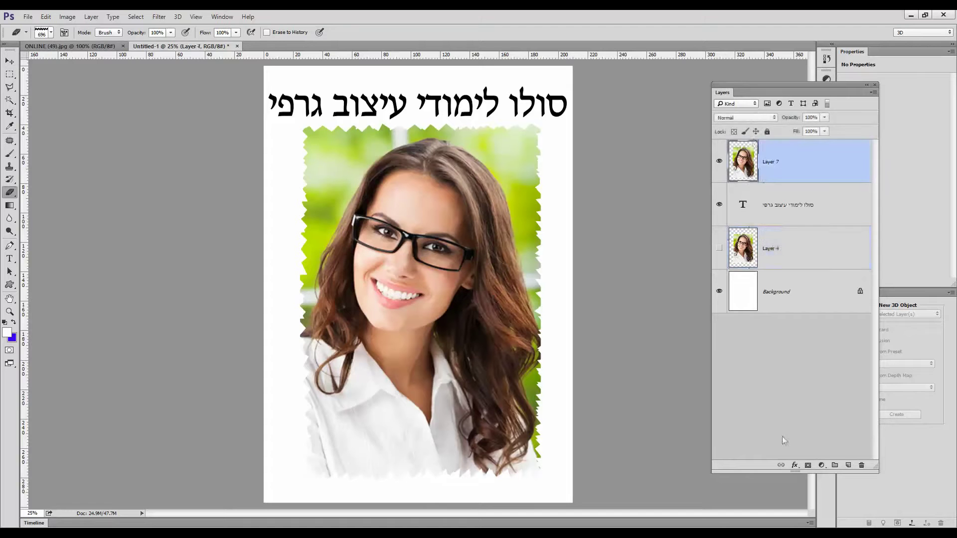
left_click(794, 466)
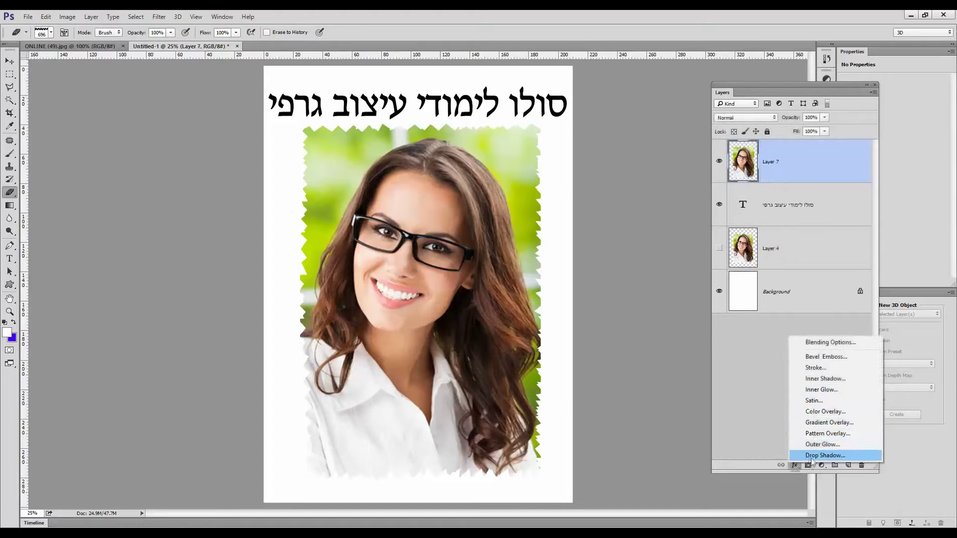
left_click(816, 456)
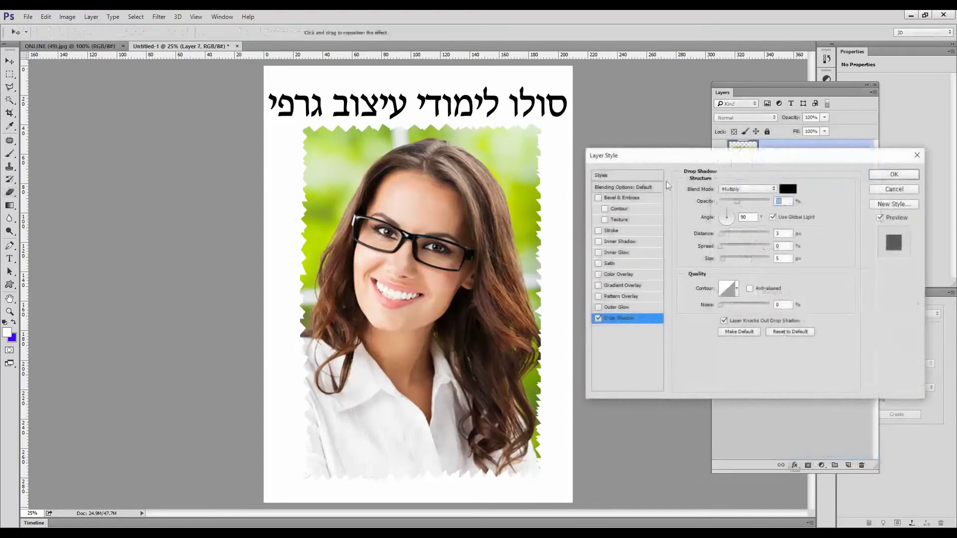
left_click_drag(666, 156, 654, 129)
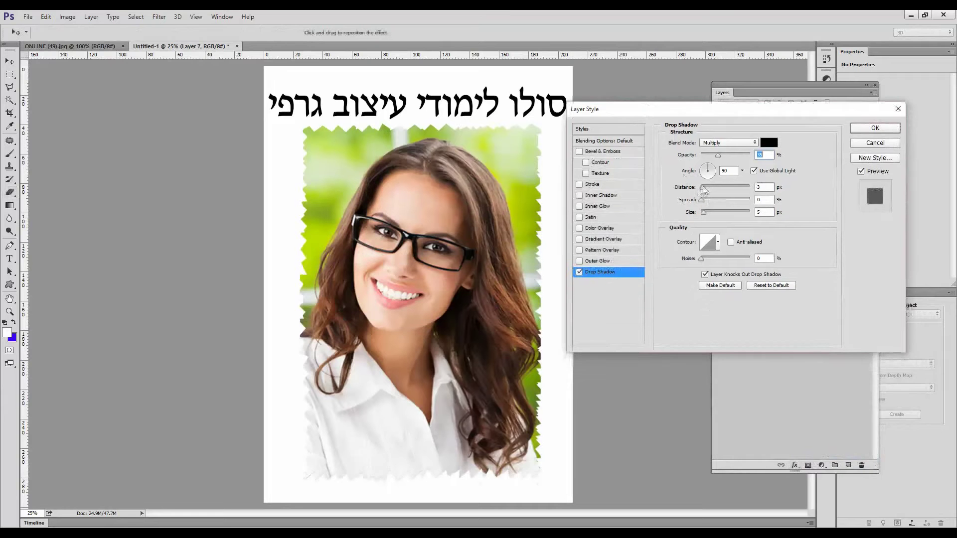
left_click_drag(703, 187, 719, 212)
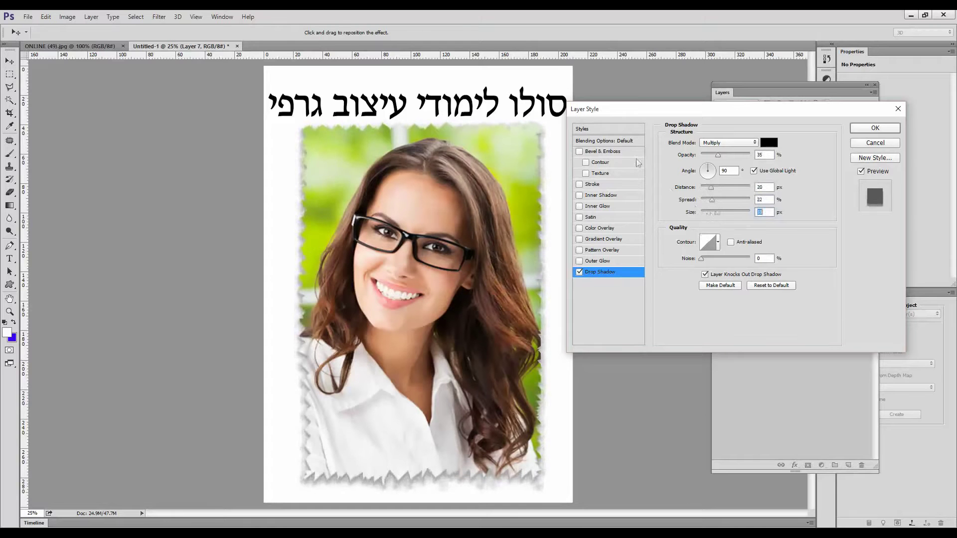
Add a thin white Stroke to Layer 7's layer style, and remove all effects from the layer.
left_click(602, 185)
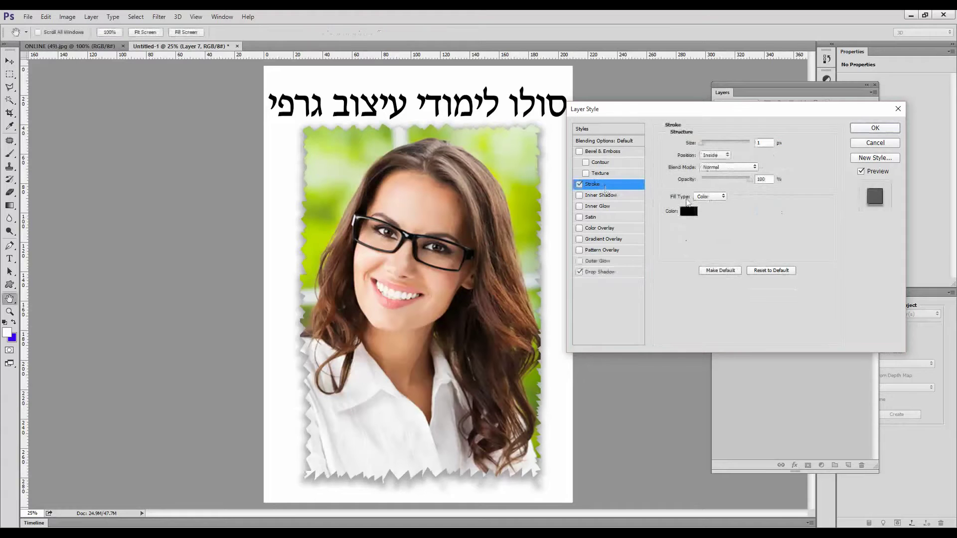
left_click_drag(702, 144, 707, 144)
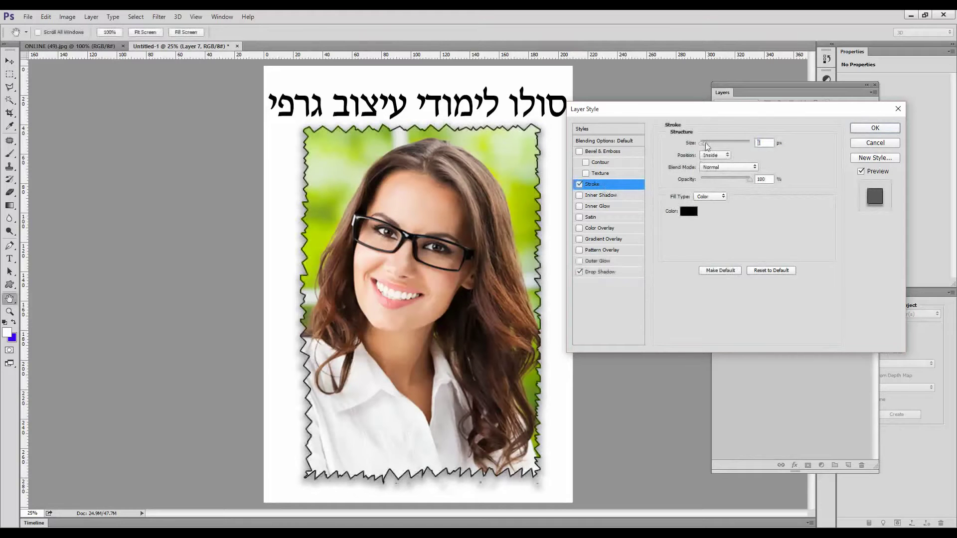
type("10")
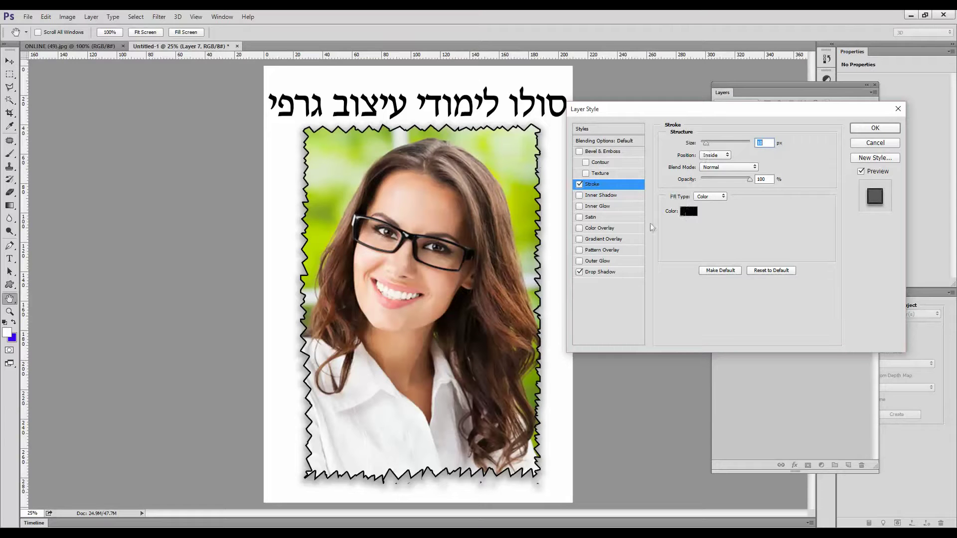
left_click(689, 211)
left_click_drag(616, 199, 597, 187)
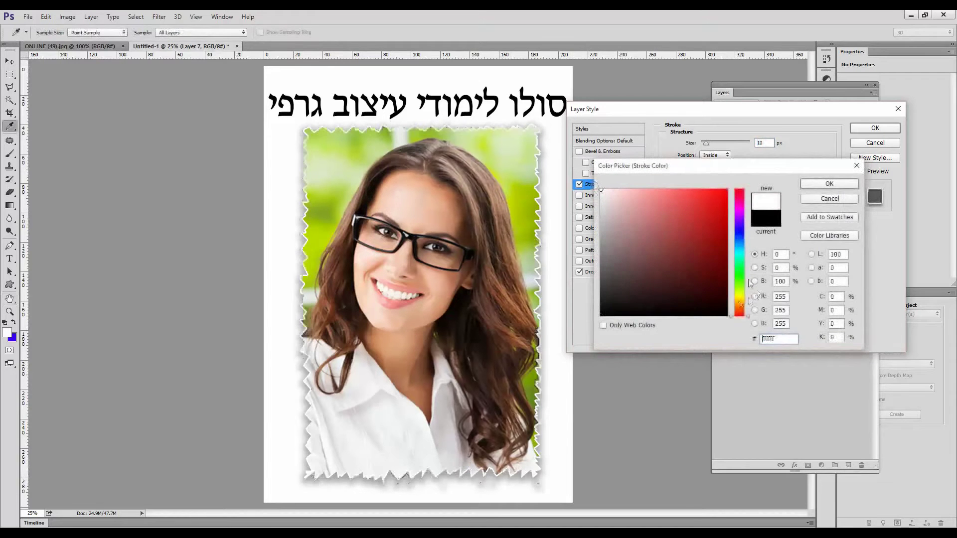
left_click(848, 184)
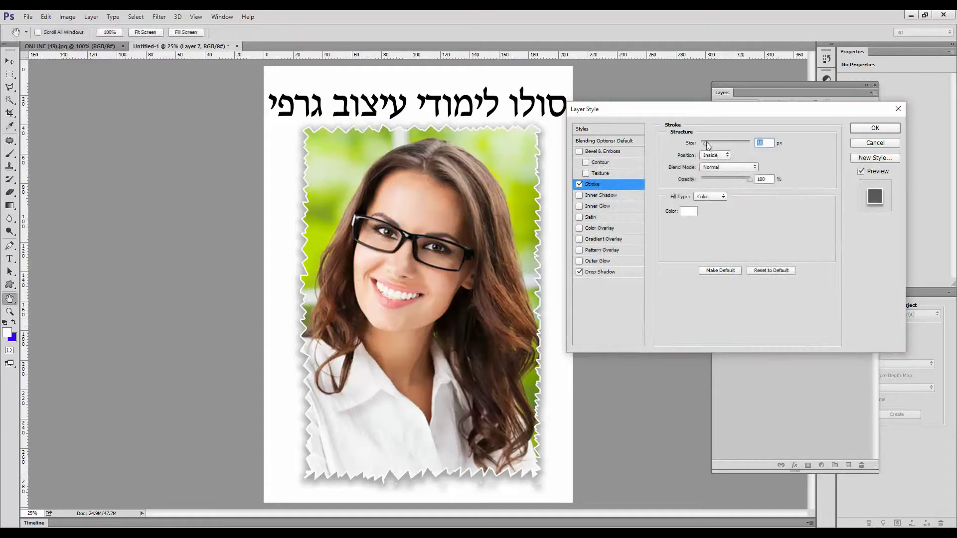
mouse_move(708, 144)
left_mouse_down()
mouse_move(731, 143)
mouse_move(705, 143)
left_mouse_up()
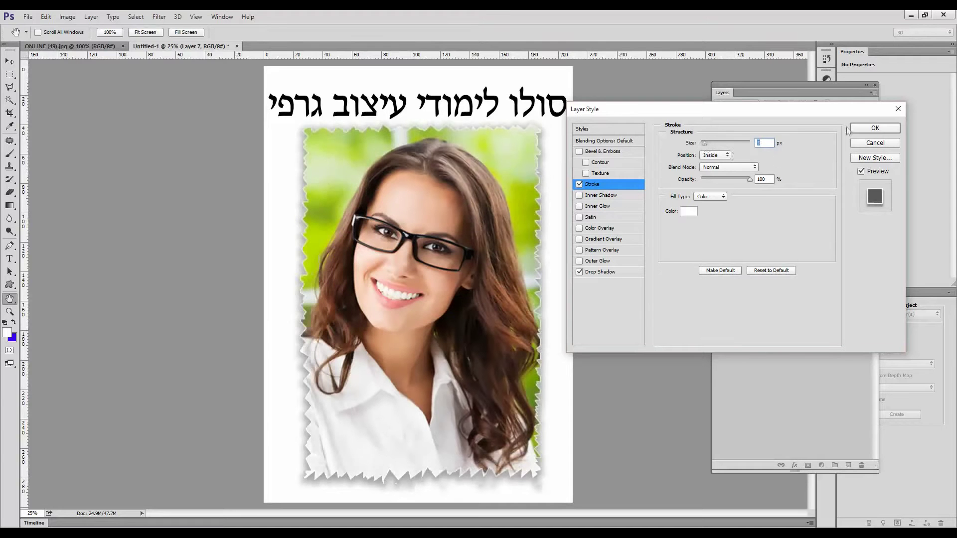
left_click(888, 130)
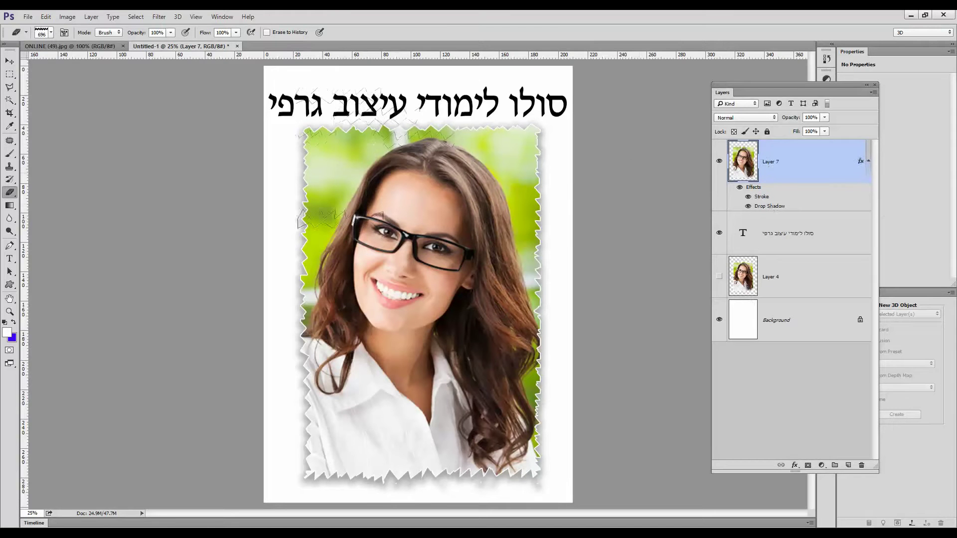
mouse_move(861, 163)
left_mouse_down()
mouse_move(840, 336)
mouse_move(863, 465)
left_mouse_up()
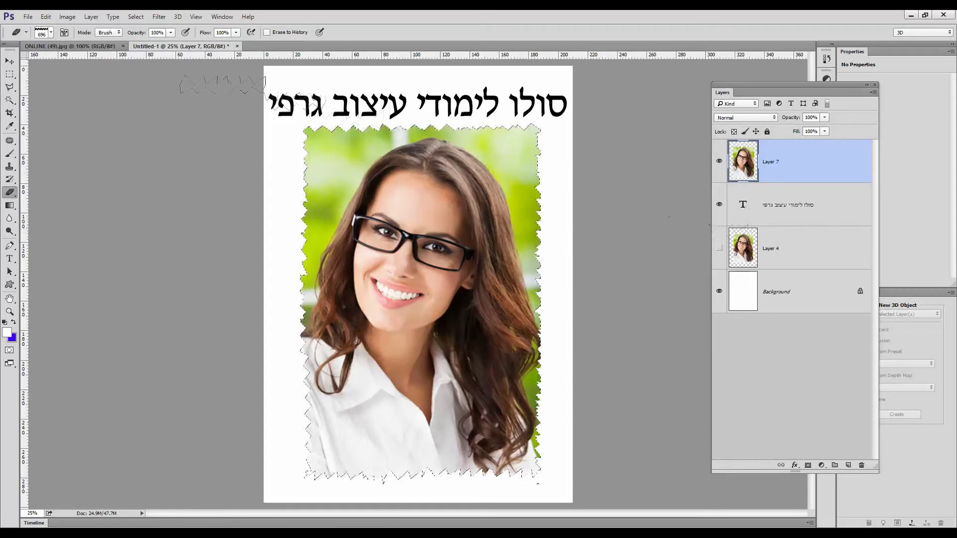
Load the jagged outline of Layer 7 as a selection and feather it.
left_click(136, 17)
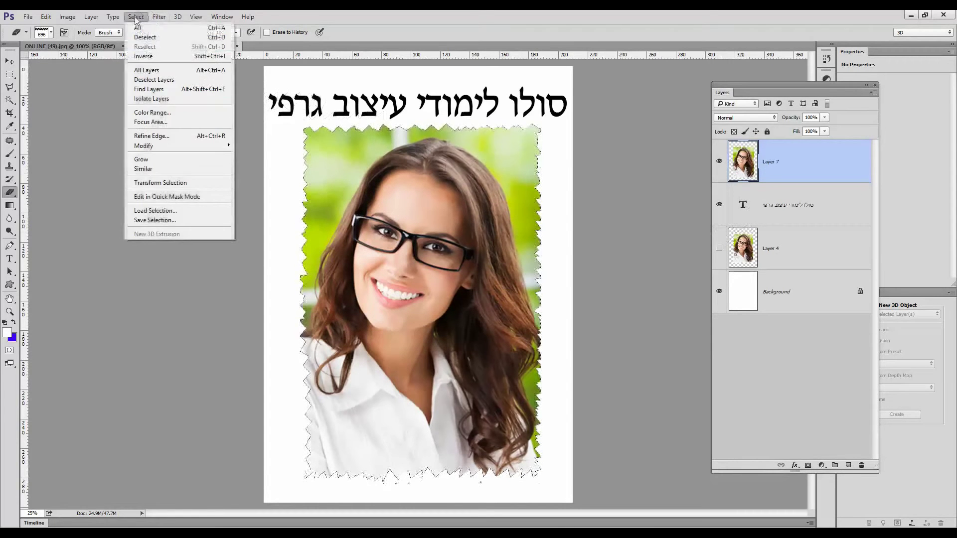
mouse_move(155, 153)
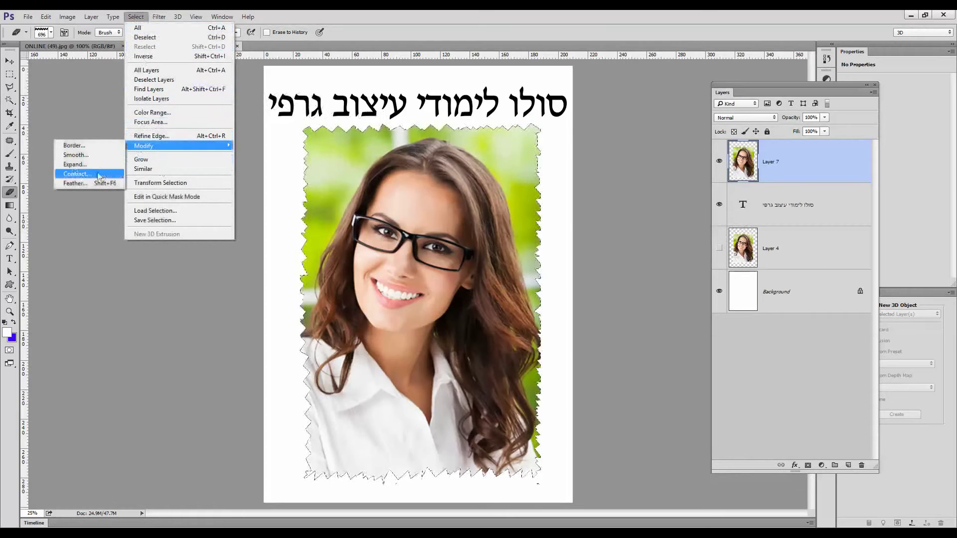
left_click(84, 184)
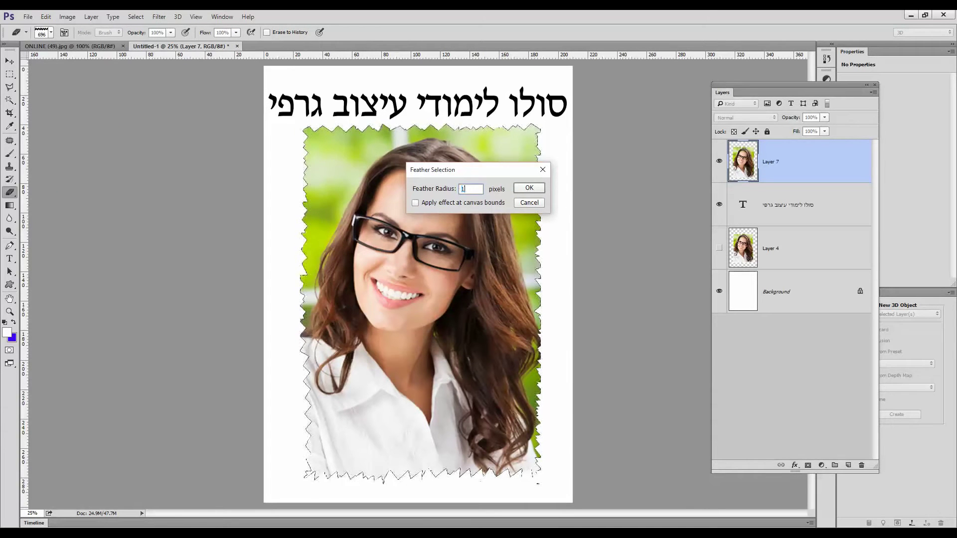
key("Return")
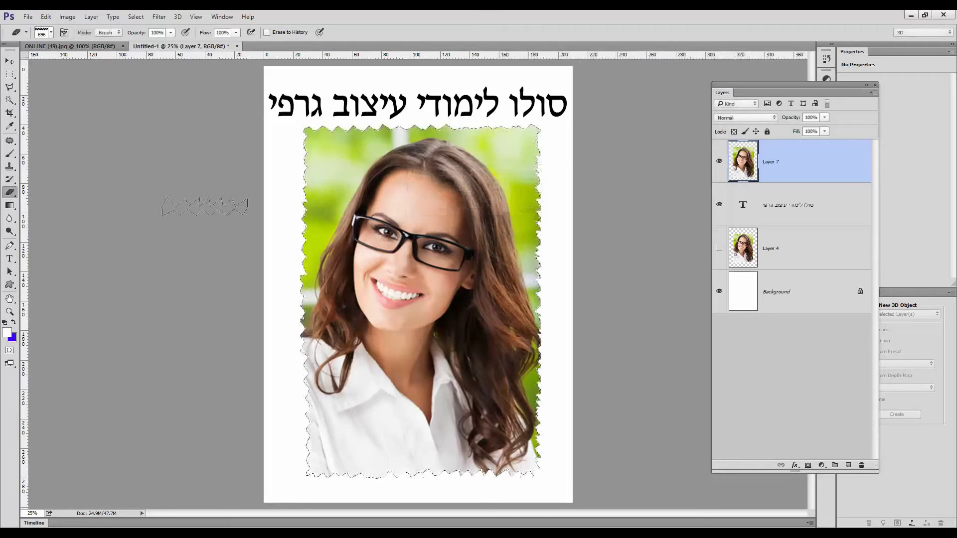
Create a new layer above Layer 7 and fill the feathered selection with black at 100% opacity.
left_click(849, 466)
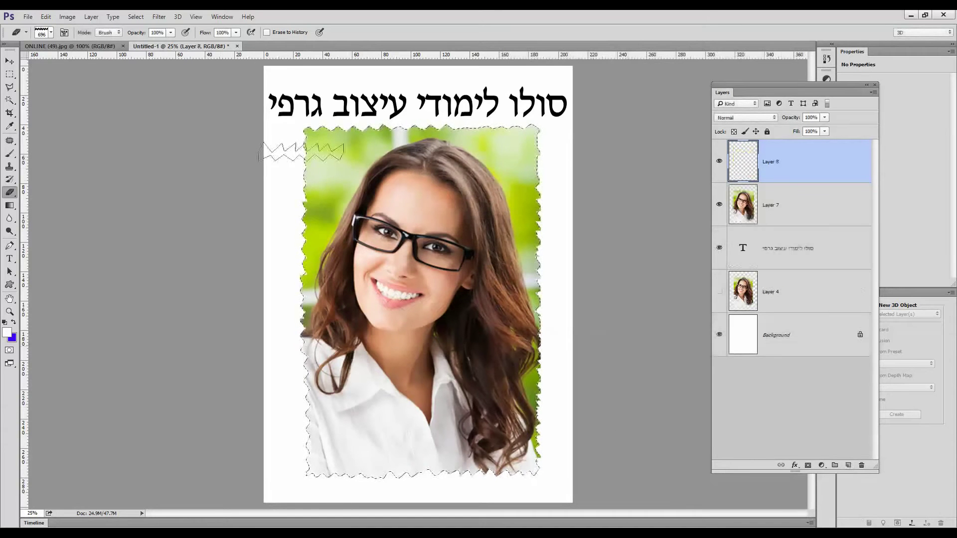
left_click(45, 17)
left_click(59, 159)
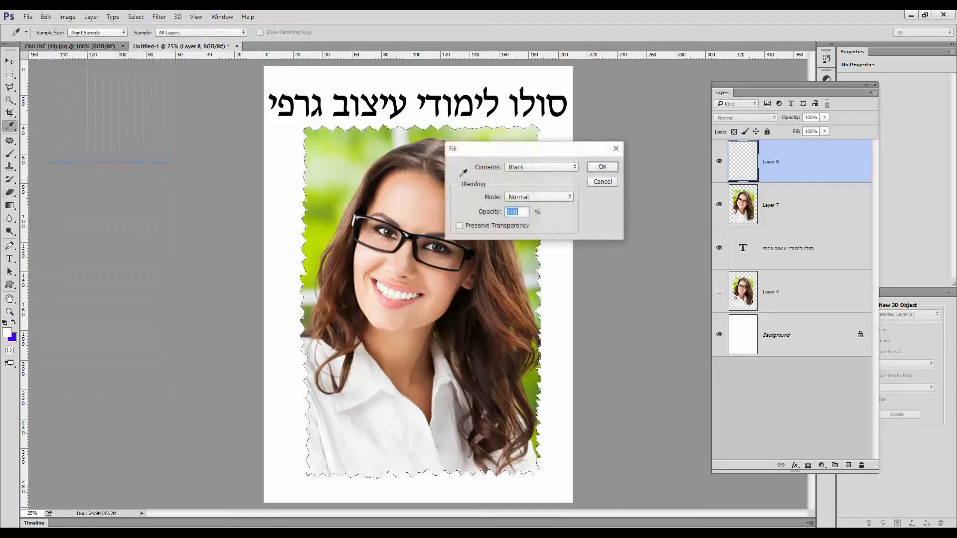
left_click(602, 167)
key("e")
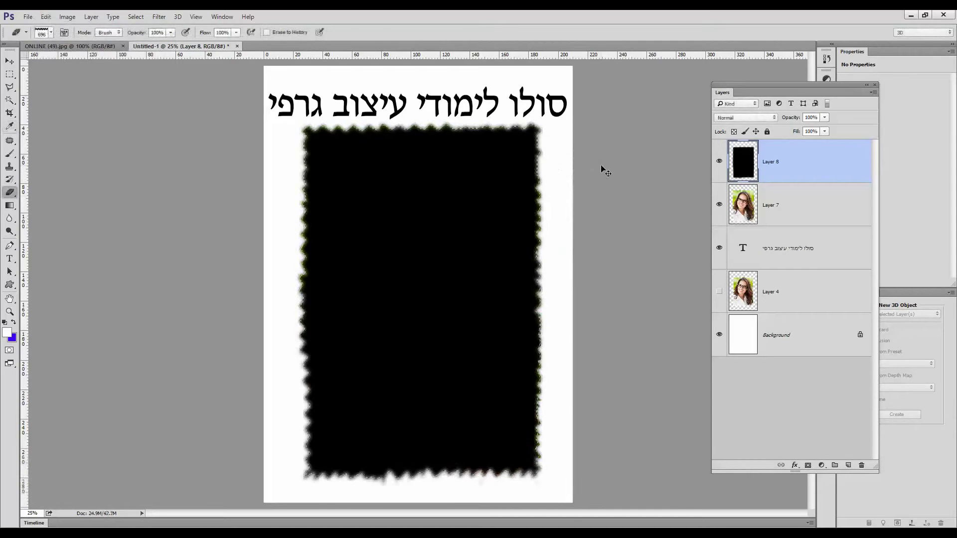
Deselect the selection and move Layer 7 above the black layer so that it forms the photo's shadow.
left_click(134, 17)
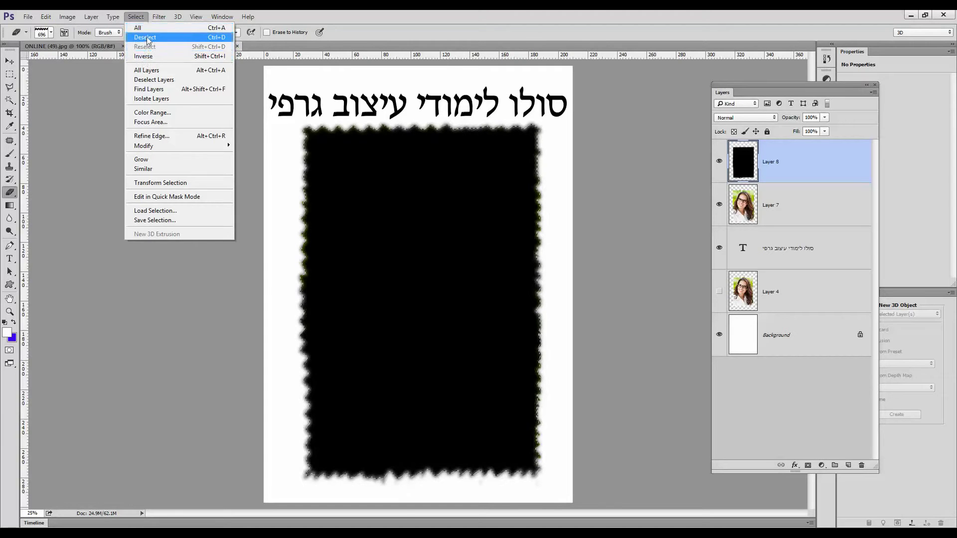
left_click(146, 38)
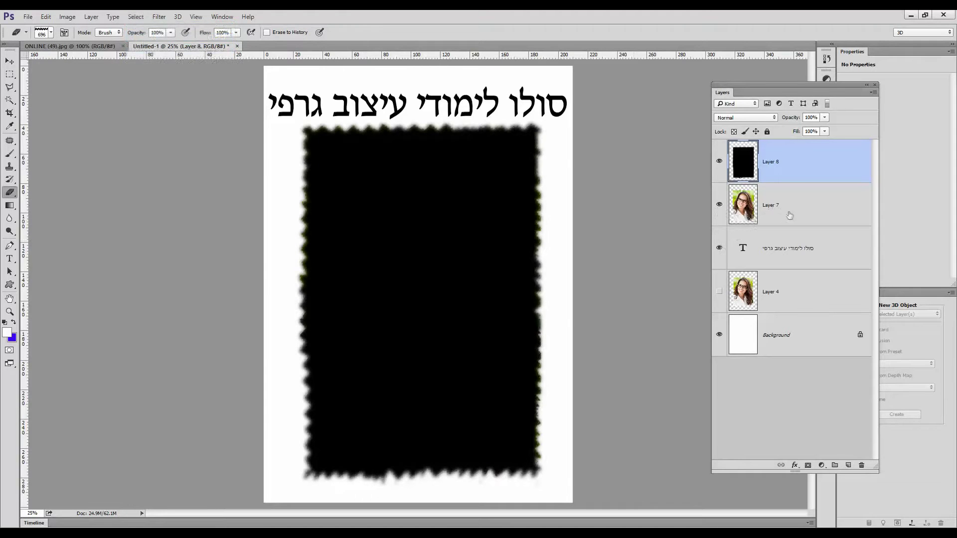
left_click_drag(787, 222, 770, 170)
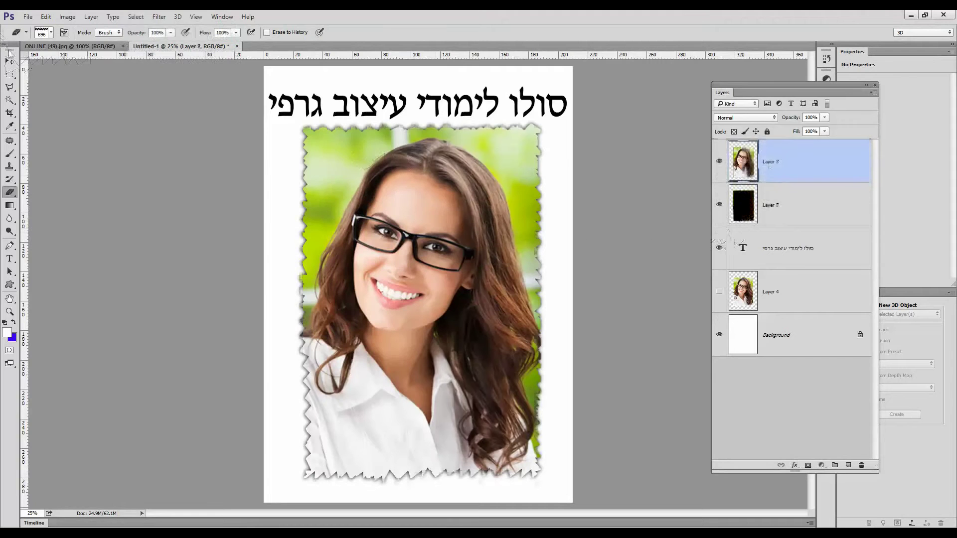
Nudge Layer 7 slightly right and down with the Move tool so that it is offset from its black shadow.
left_click(9, 61)
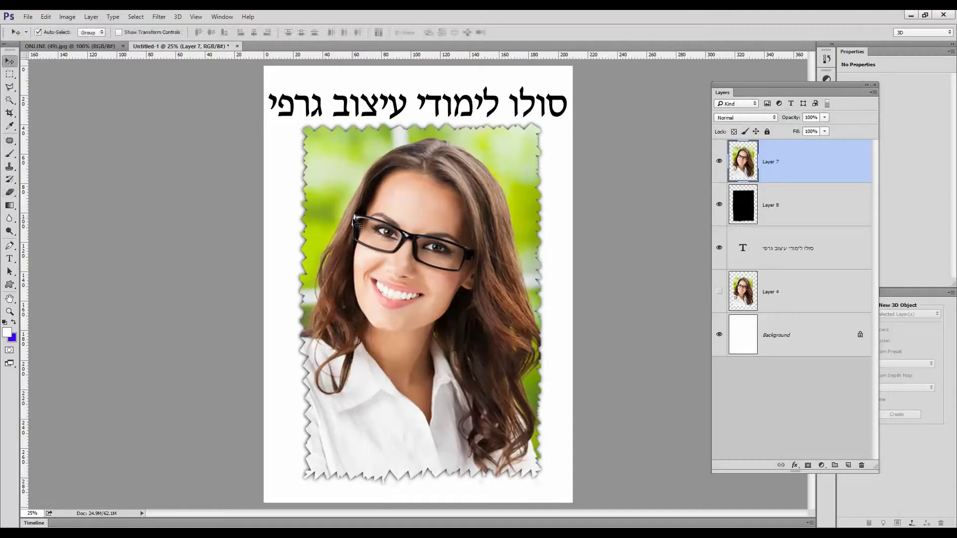
key("shift+Right")
key("shift+Right")
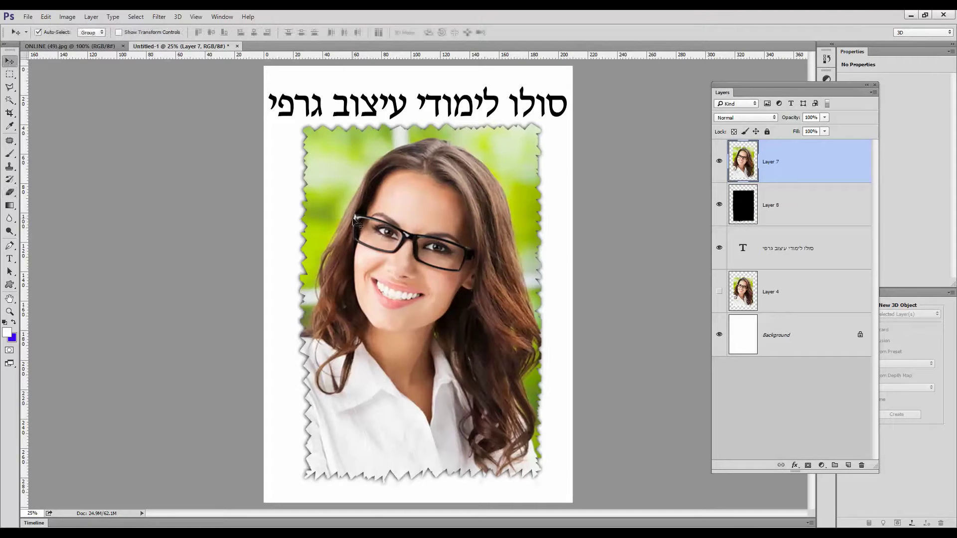
key("shift+Down")
key("shift+Down")
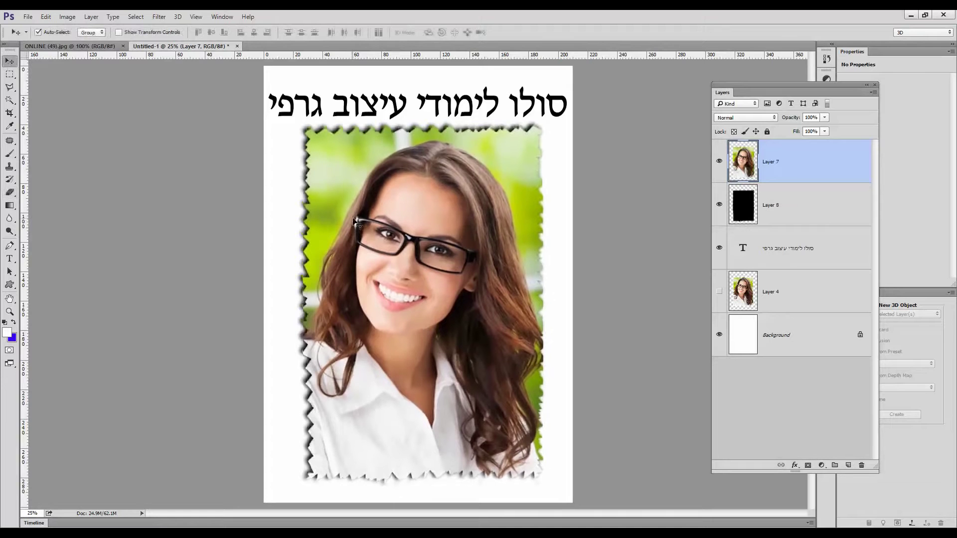
key("shift+Right")
key("shift+Down")
key("shift+Left")
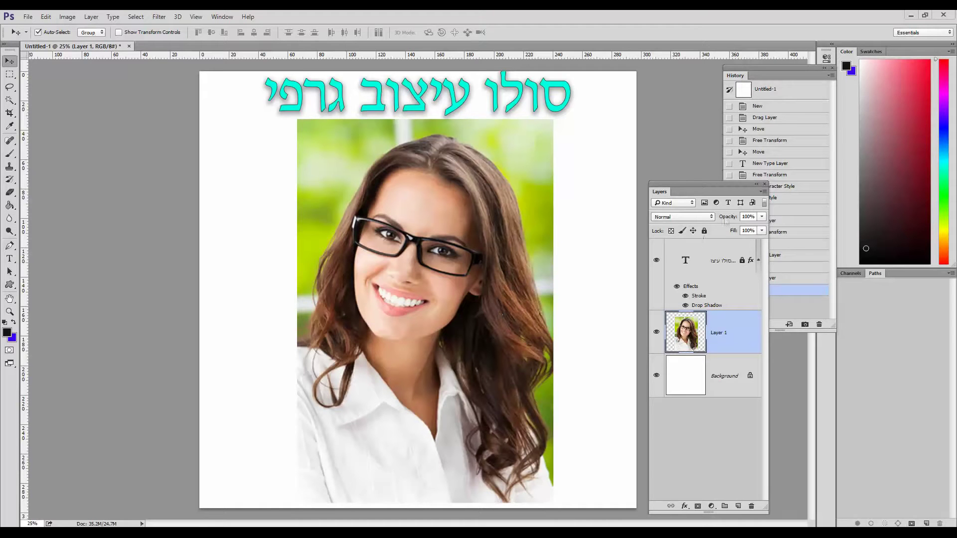
Duplicate Layer 1, hide the copy and place it beneath the original.
left_click_drag(727, 191, 746, 139)
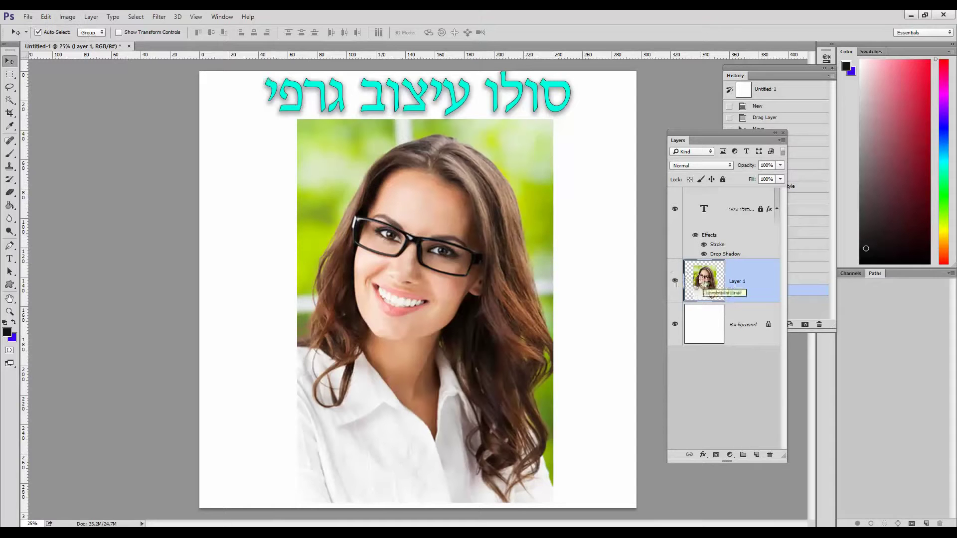
left_click_drag(707, 288, 755, 448)
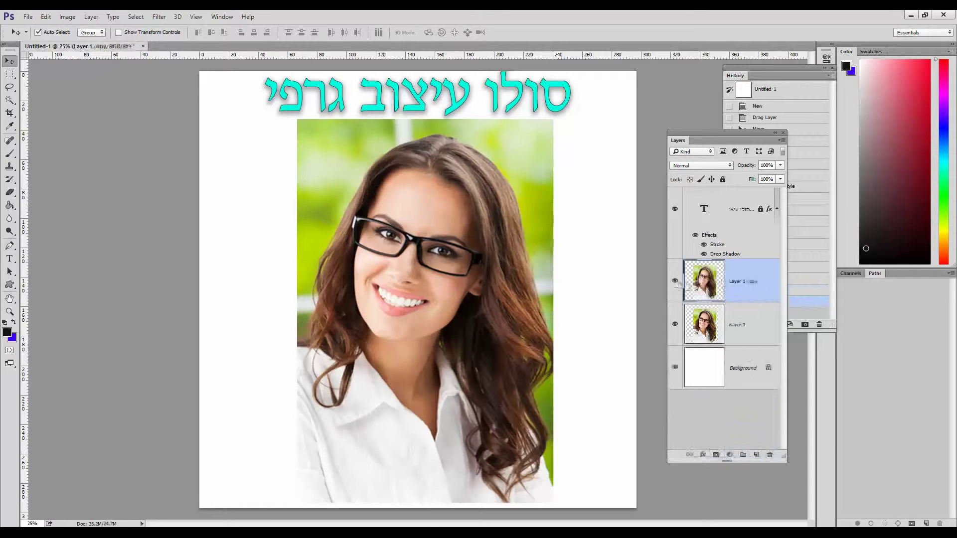
left_click_drag(475, 231, 426, 244)
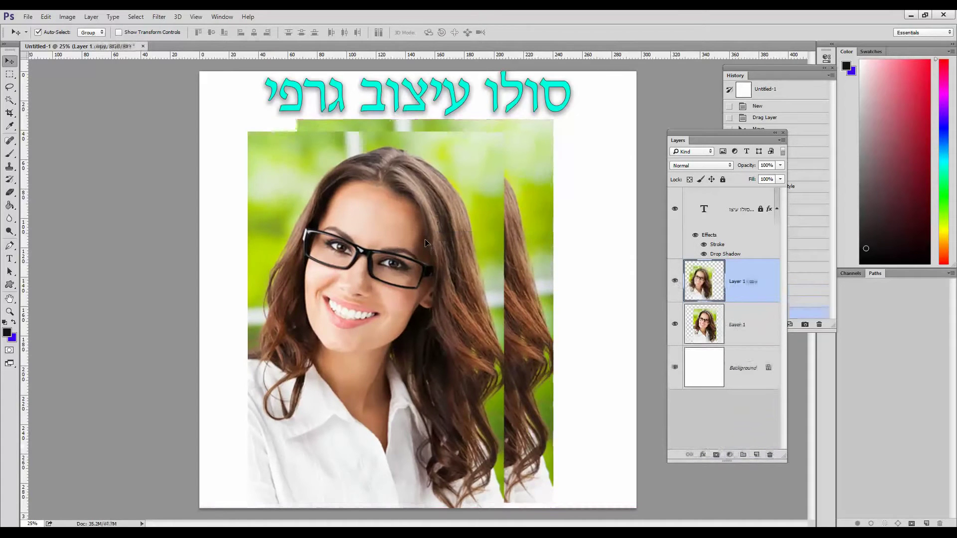
key("ctrl+z")
left_click(675, 282)
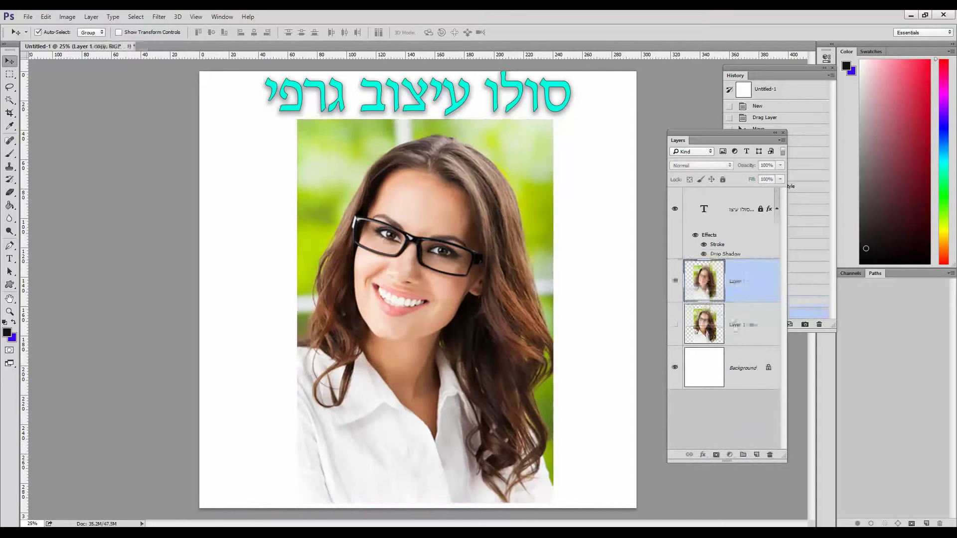
Rename the hidden copy of Layer 1 to "המשוכפלת".
double_click(736, 325)
type("פנים")
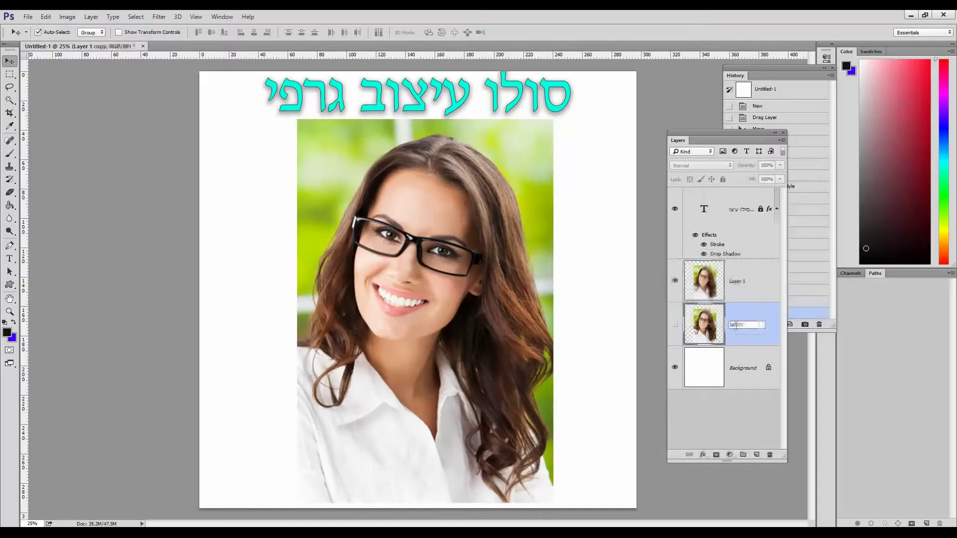
type(" מטושטש")
key("Return")
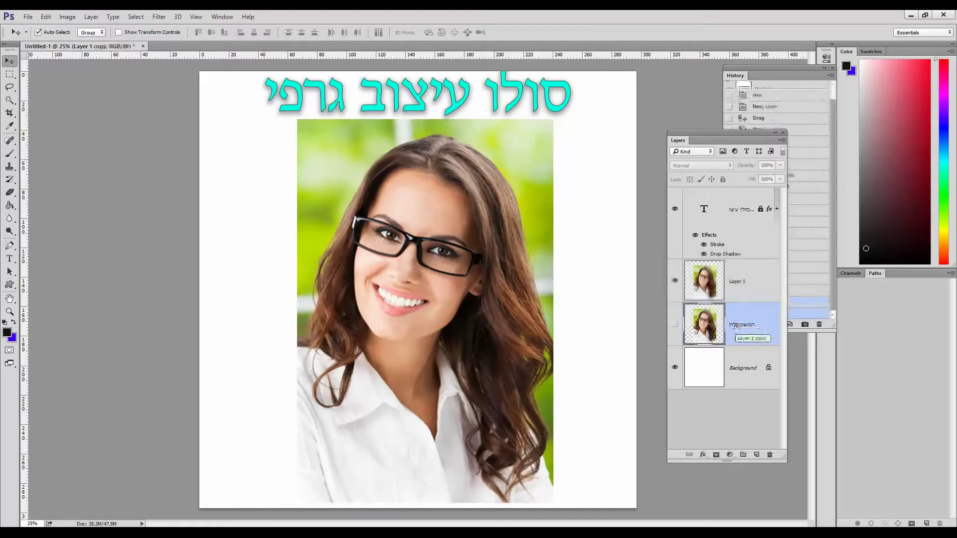
Cut two vertical and two horizontal rectangular strips out of Layer 1 to divide the photo into nine pieces.
left_click(741, 285)
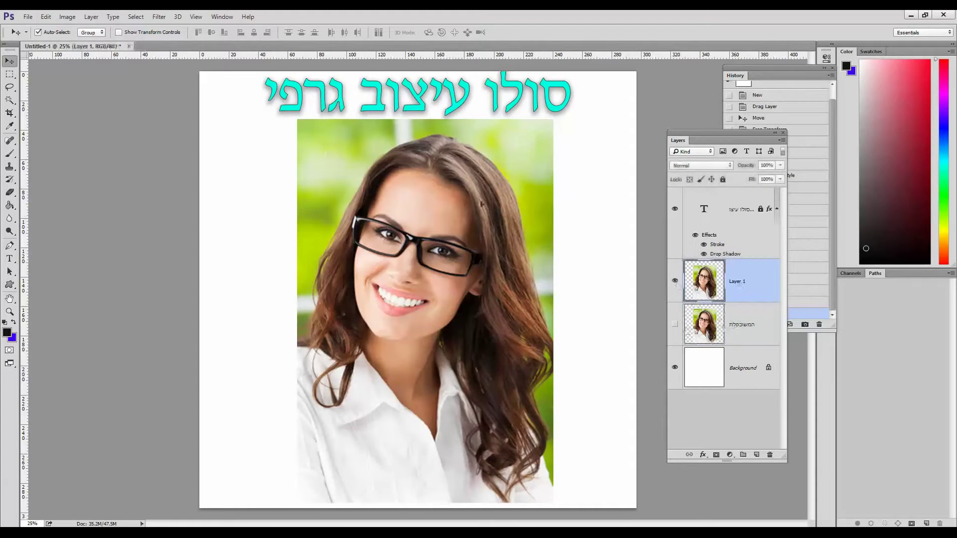
left_click(11, 76)
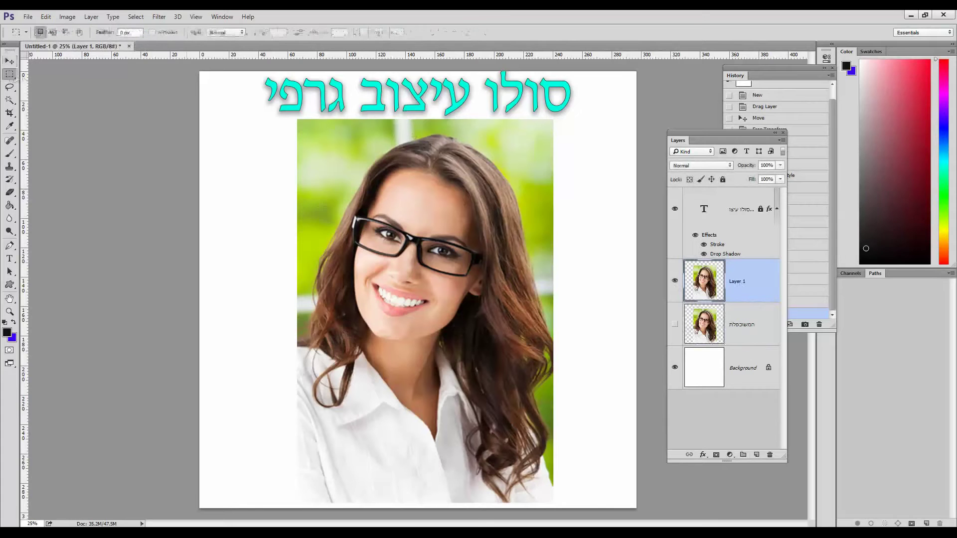
left_click_drag(340, 115, 362, 508)
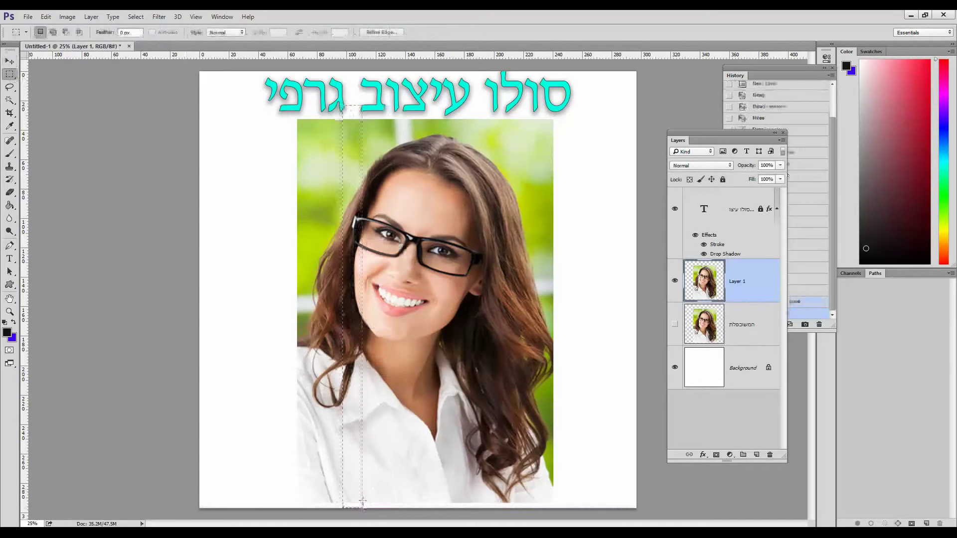
key("Delete")
left_click_drag(251, 402, 589, 425)
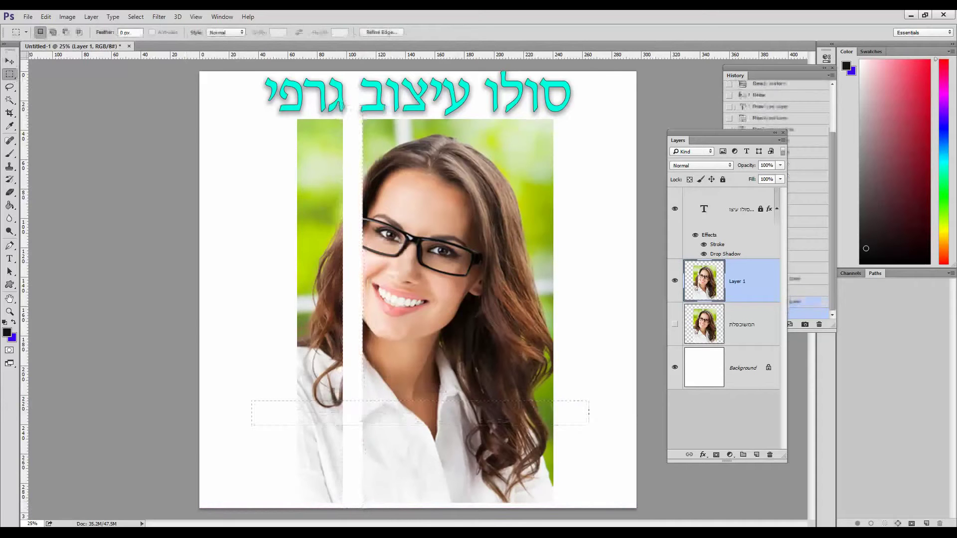
key("Delete")
left_click_drag(277, 226, 609, 247)
key("Delete")
left_click_drag(468, 94, 497, 508)
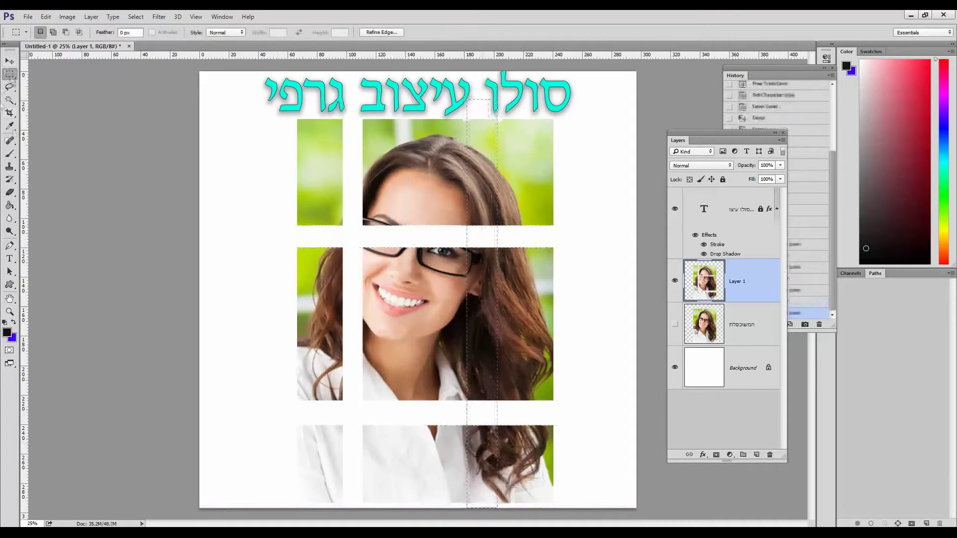
key("Delete")
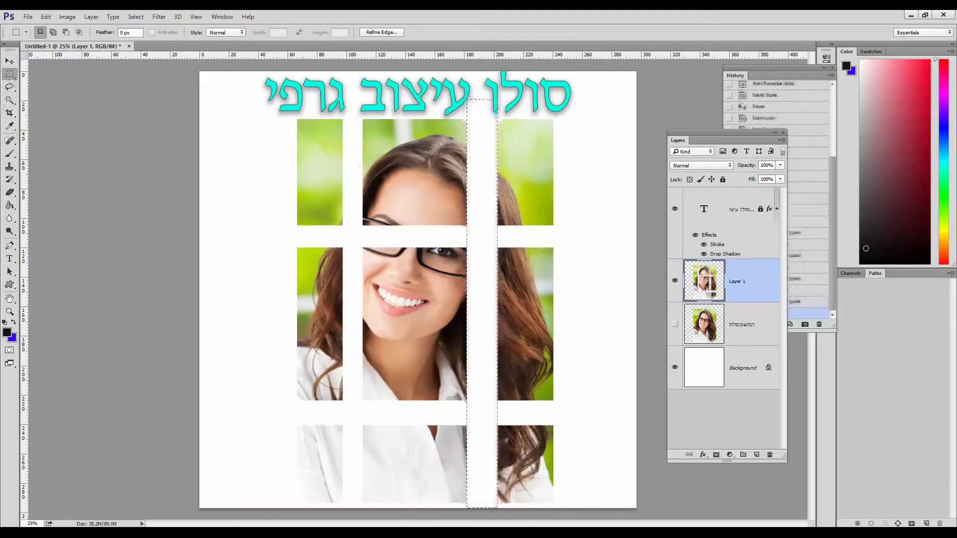
Load Layer 1's nine pieces as a selection, add a new layer above it and name it "הצללה".
left_click(705, 292, "ctrl")
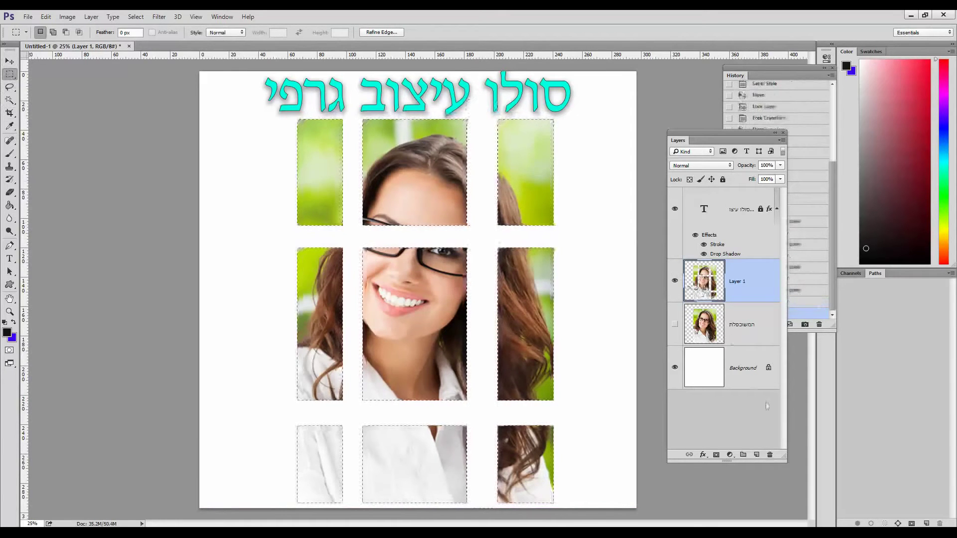
left_click(757, 454)
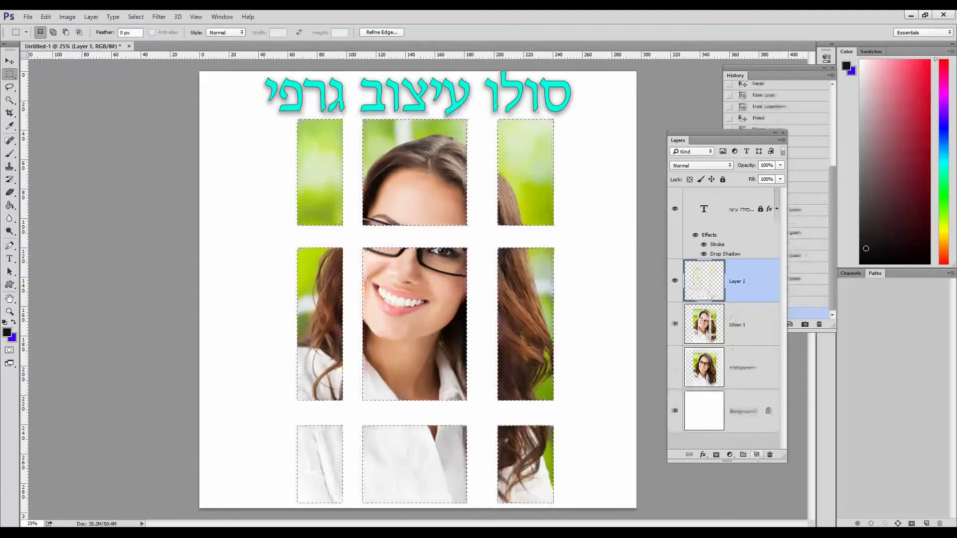
double_click(737, 282)
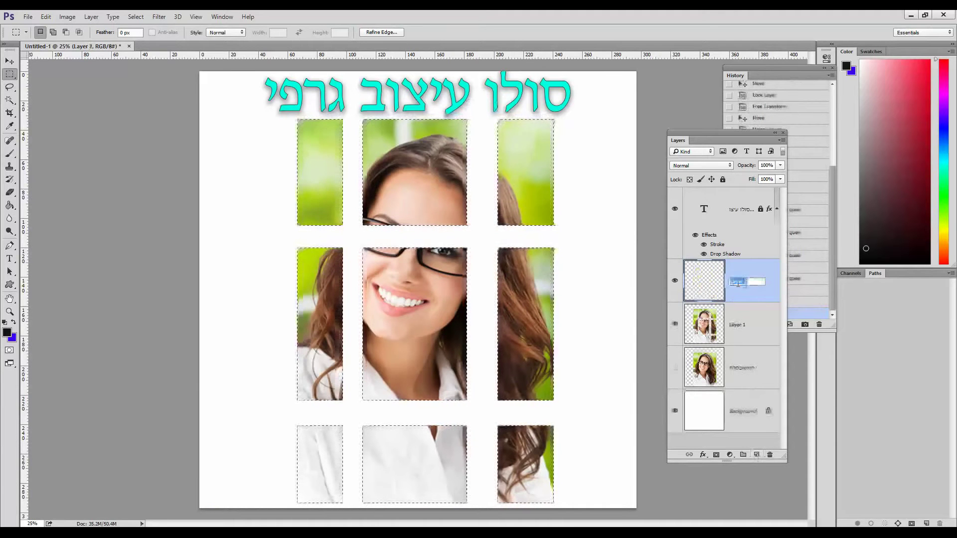
type("חגר")
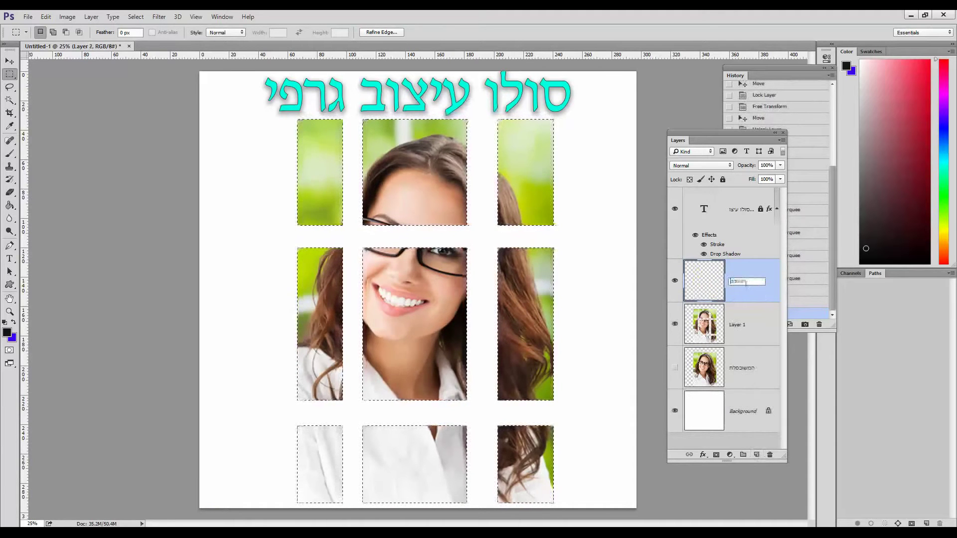
key("Return")
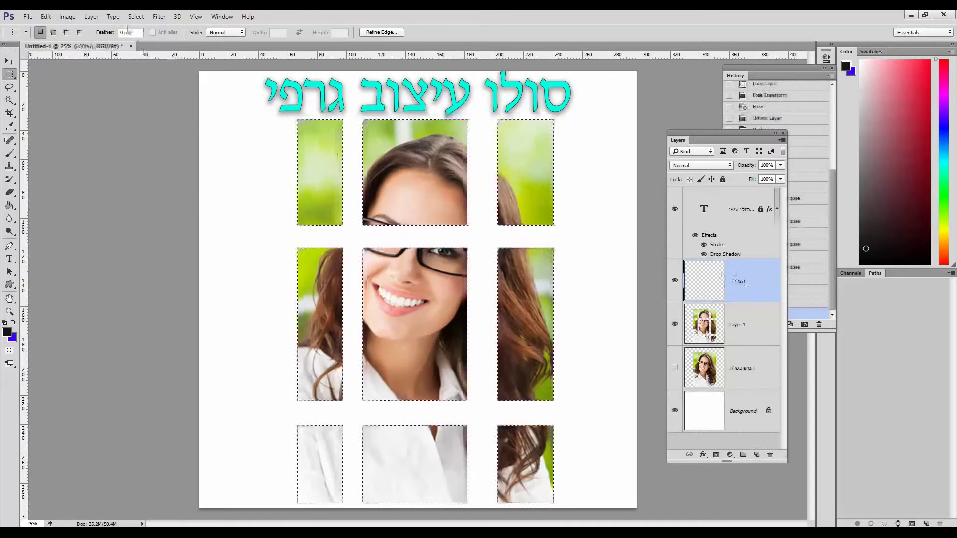
Feather the selection around the nine photo pieces.
left_click(136, 17)
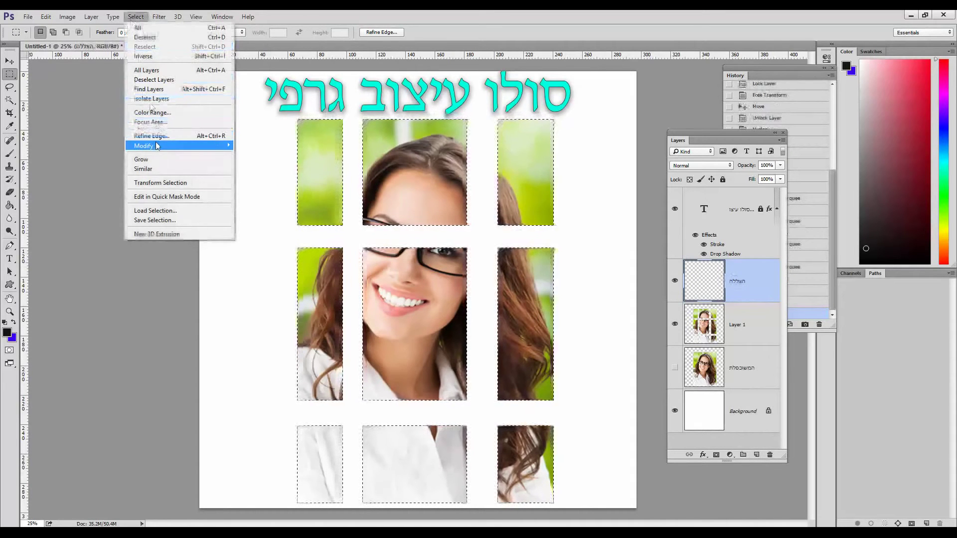
mouse_move(157, 146)
left_click(92, 184)
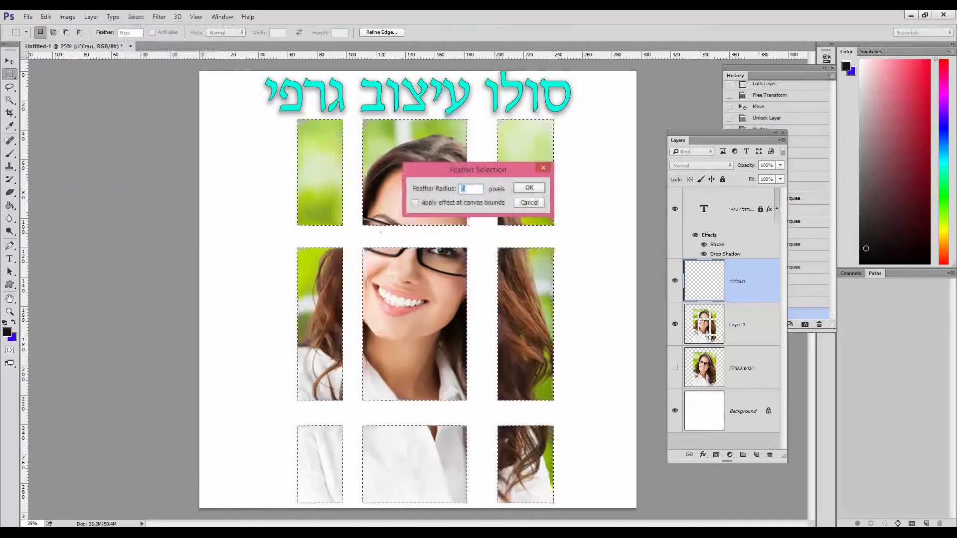
key("Return")
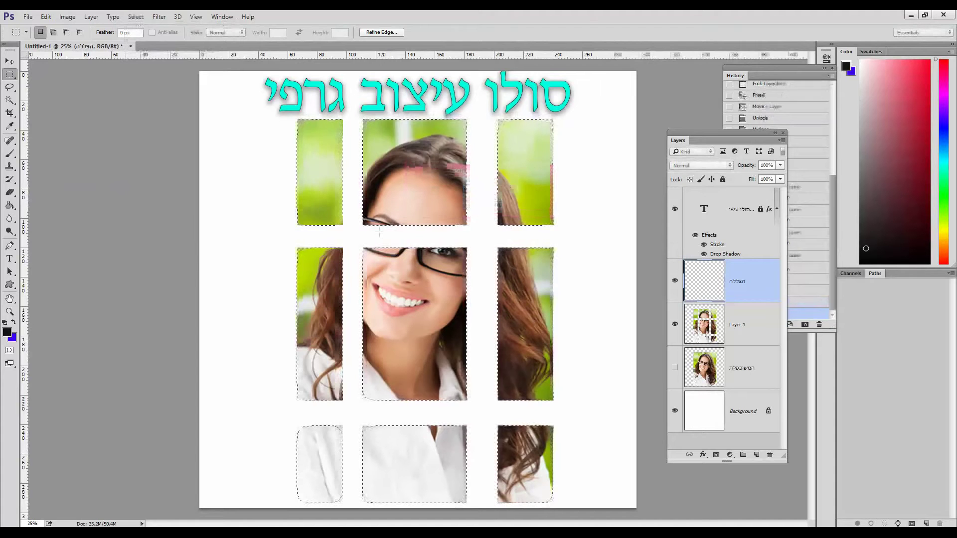
Fill the feathered selection on the "הצללה" layer with black in Normal mode at 100% opacity.
left_click_drag(750, 75, 93, 101)
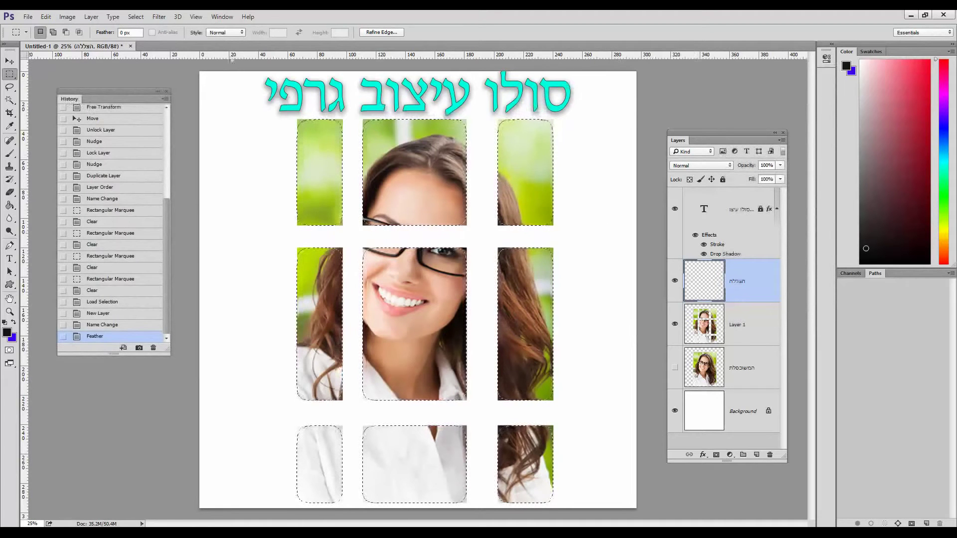
left_click(46, 17)
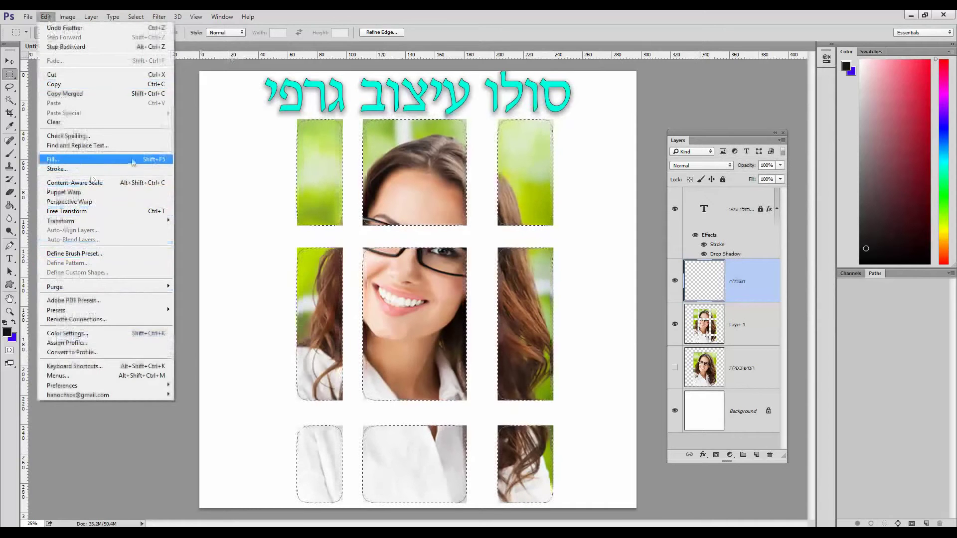
left_click(108, 160)
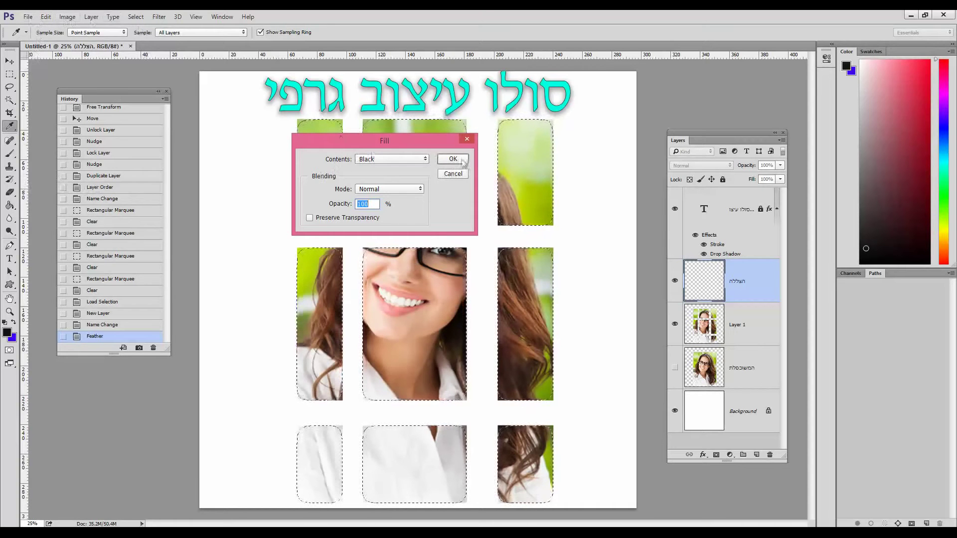
left_click(452, 159)
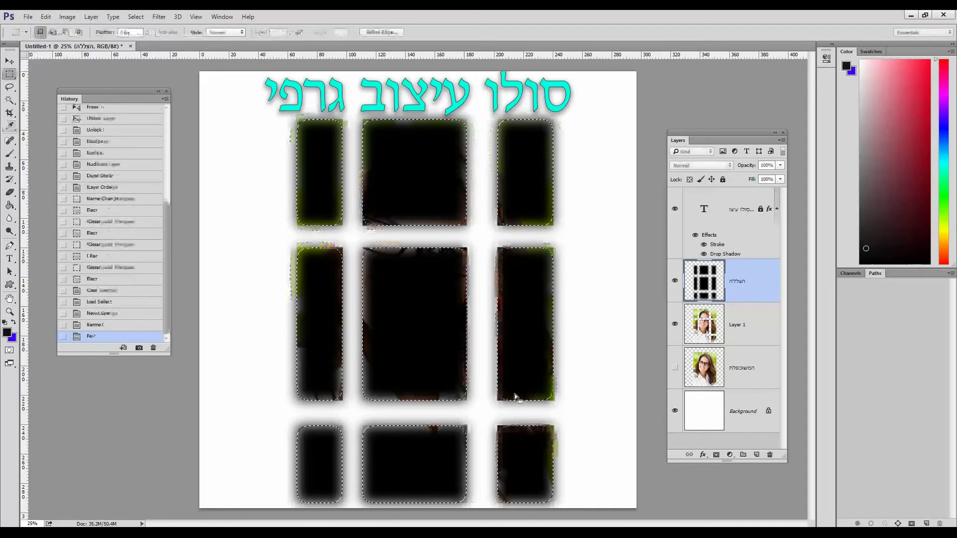
Deselect the selection and move Layer 1 above the "הצללה" layer so that the black forms its shadow.
key("m")
left_click(136, 17)
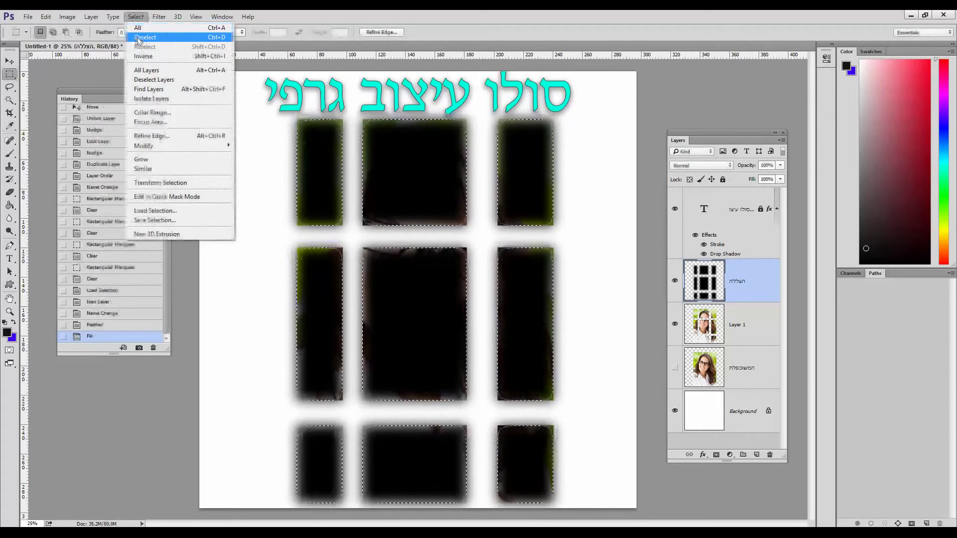
left_click(142, 38)
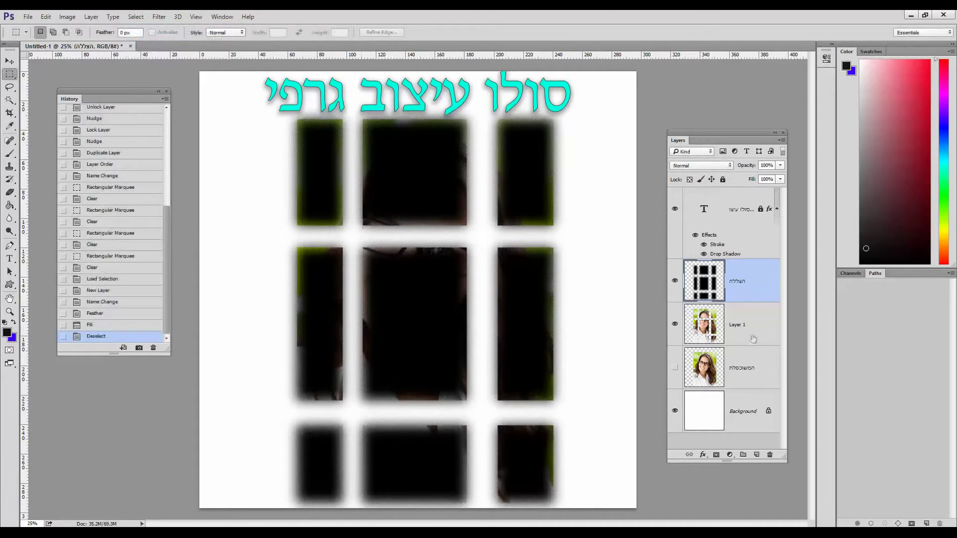
left_click_drag(753, 340, 748, 266)
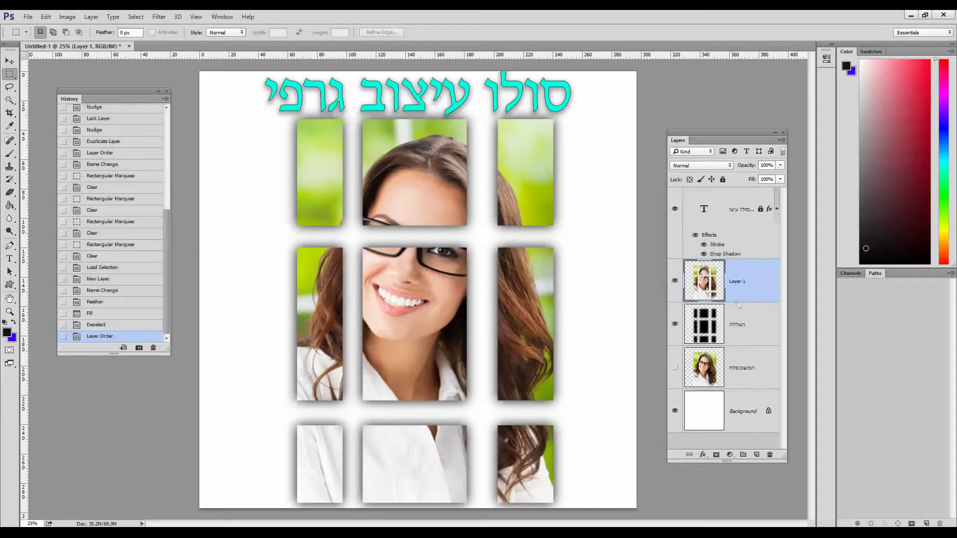
Show the "המשוכפלת" layer beneath the shadow, inspect the divided photo up close and select the "הצללה" layer.
left_click(675, 369)
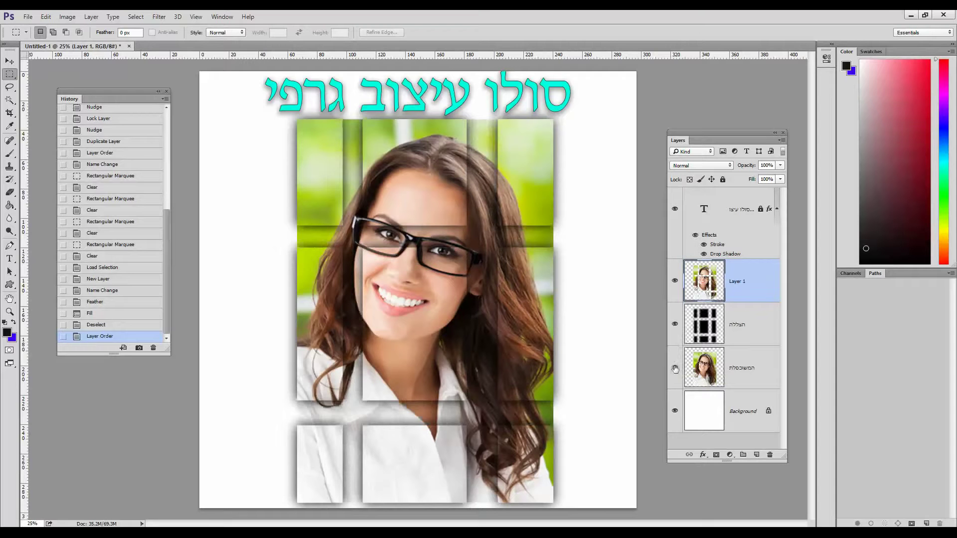
key("z")
left_click_drag(379, 295, 399, 294)
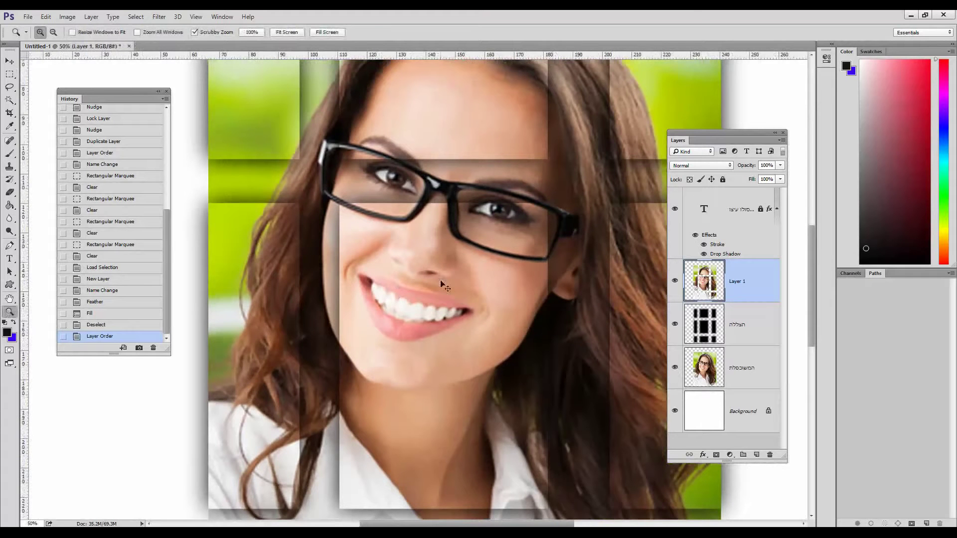
left_click(446, 287, "alt")
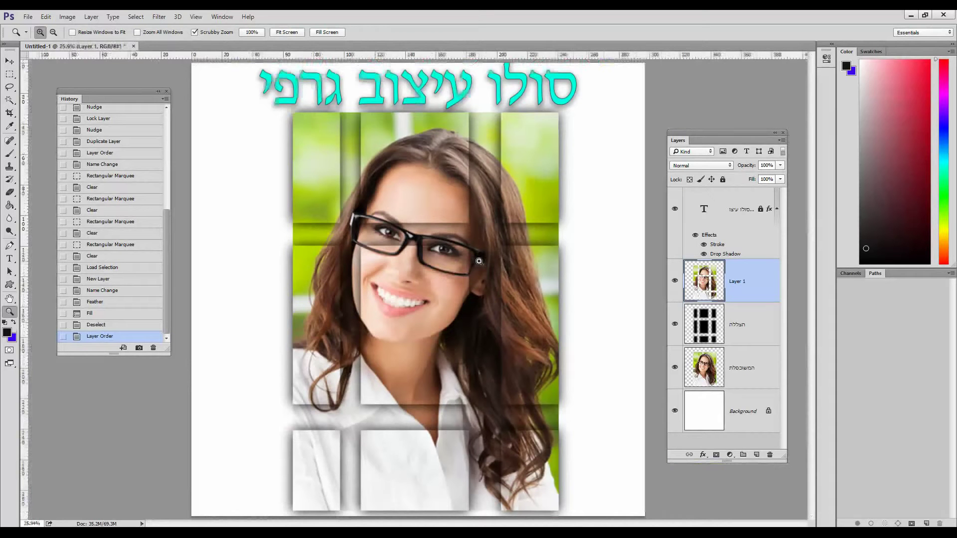
left_click(756, 326)
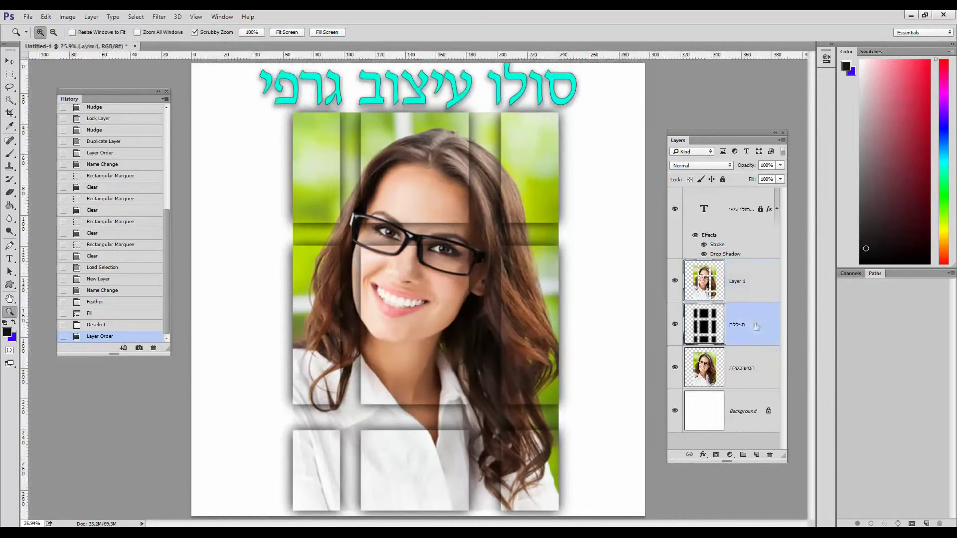
Duplicate the "הצללה" layer to strengthen the shadow and crop the canvas to the edges of the divided photo.
left_click_drag(735, 316, 757, 455)
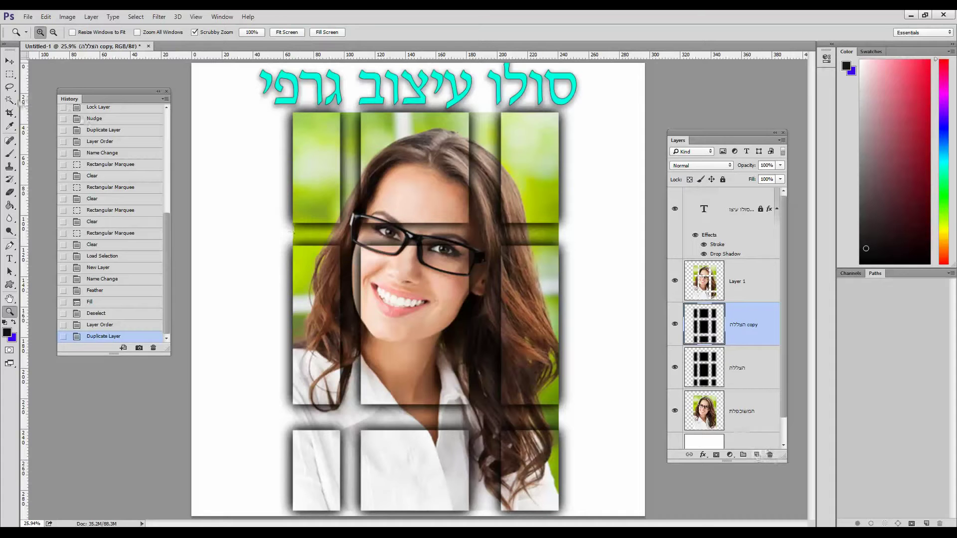
left_click(10, 114)
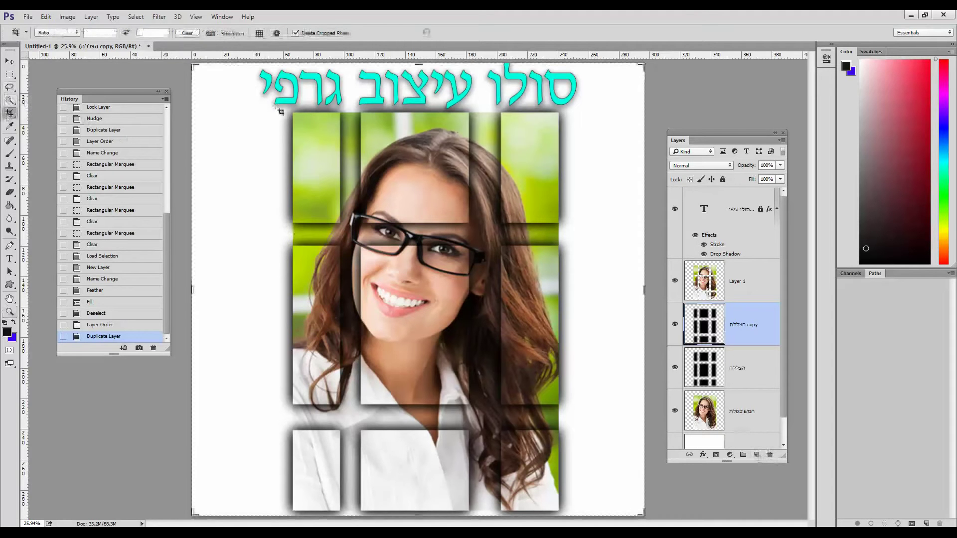
left_click_drag(291, 113, 562, 514)
key("Return")
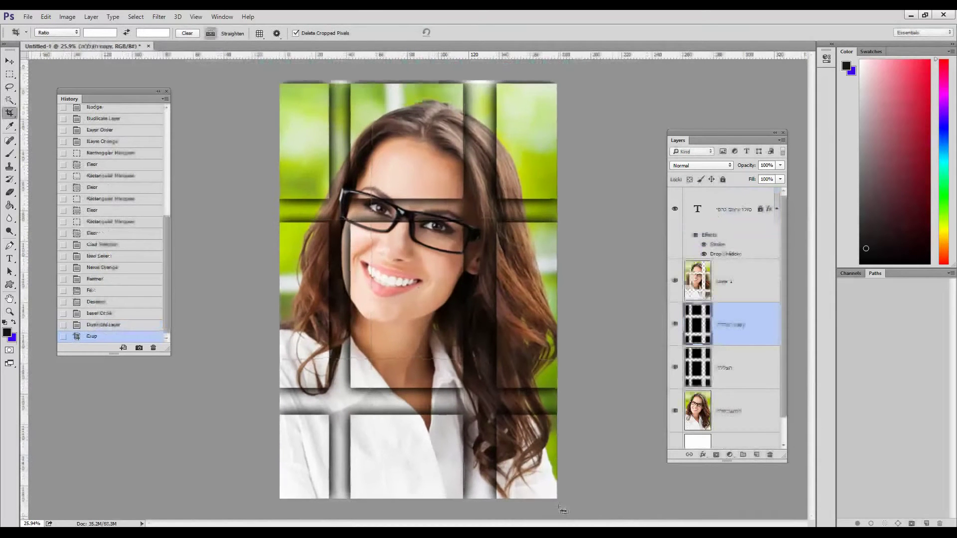
Add a new layer at the top of the layer stack and select the whole photo area with a rectangular marquee.
left_click(757, 455)
left_click_drag(738, 324, 741, 197)
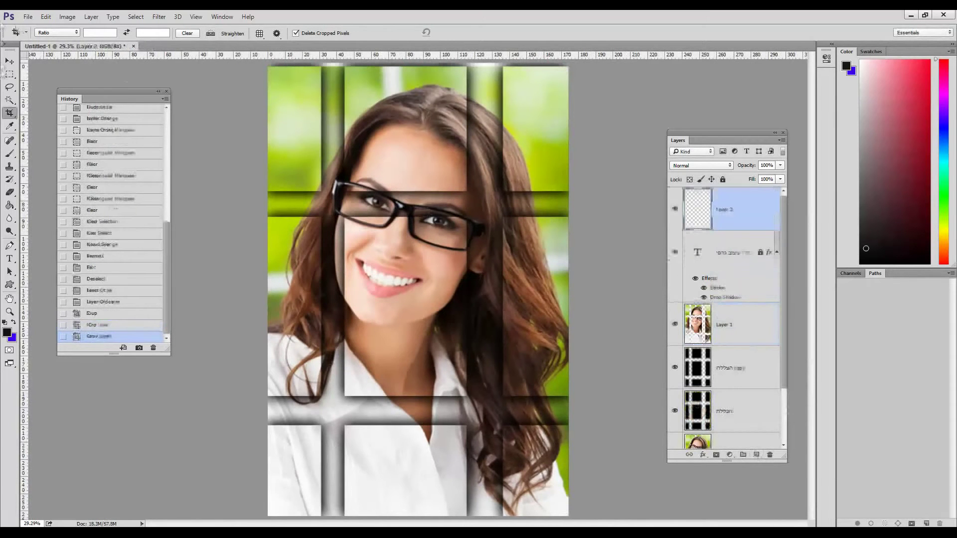
left_click(10, 74)
left_click_drag(268, 67, 573, 521)
Stroke the selection around the photo with a centered 100 px black line in Normal mode at 100% opacity and deselect.
left_click(45, 17)
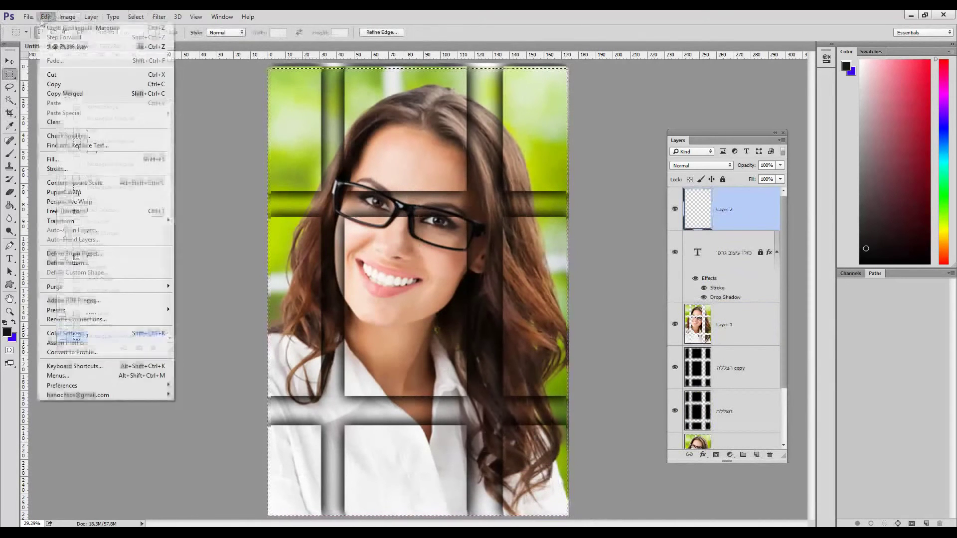
left_click(58, 169)
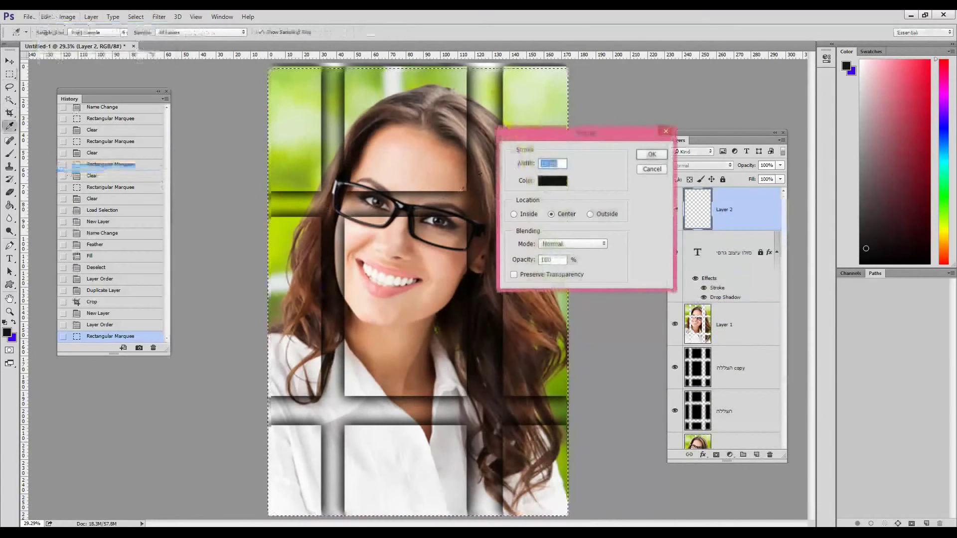
left_click_drag(582, 138, 636, 123)
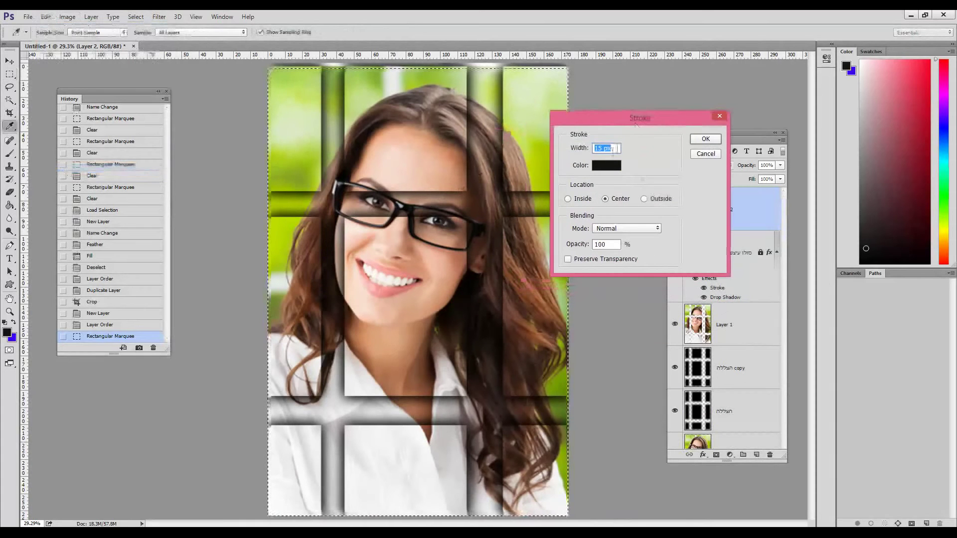
type("100")
key("Return")
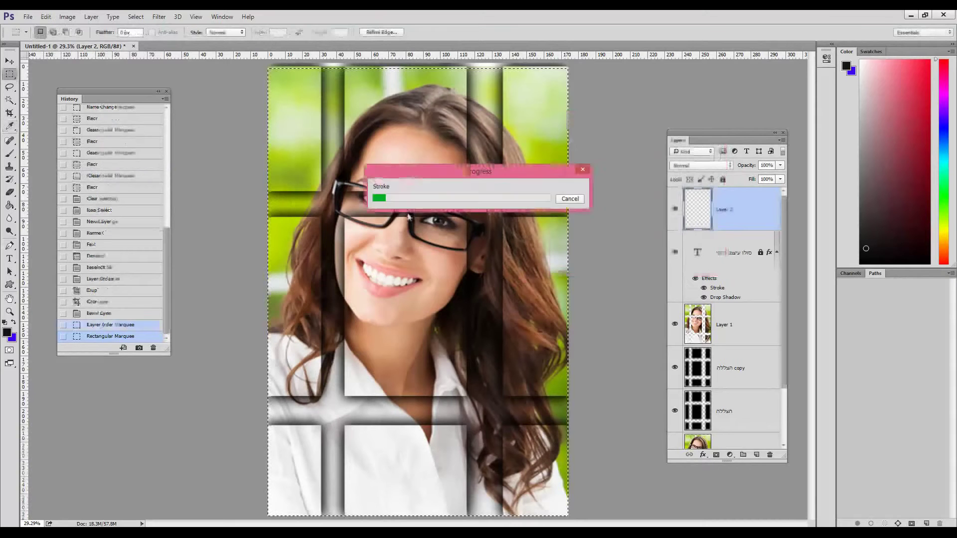
key("ctrl+d")
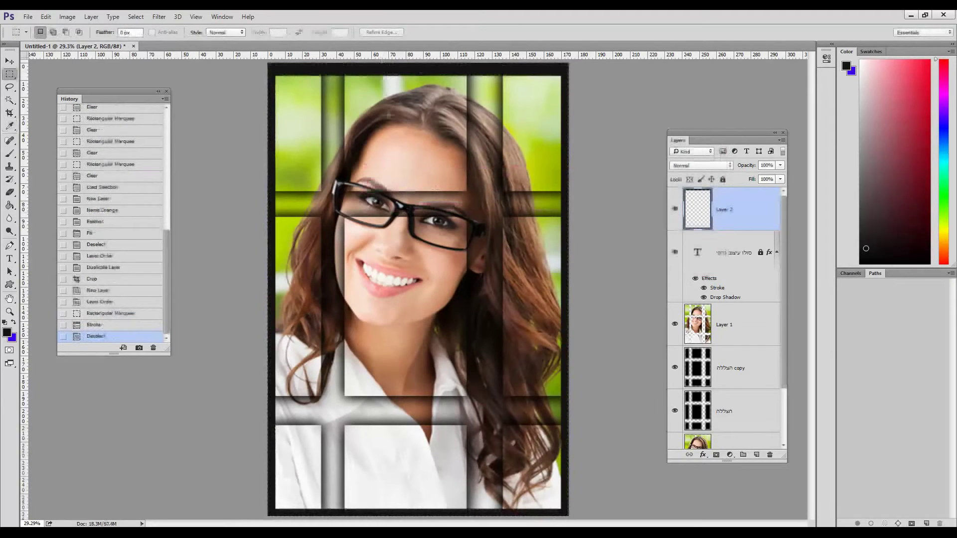
Undo the black stroke and stroke the selection around the photo in white (ffffff) at 100 px instead.
key("ctrl+z")
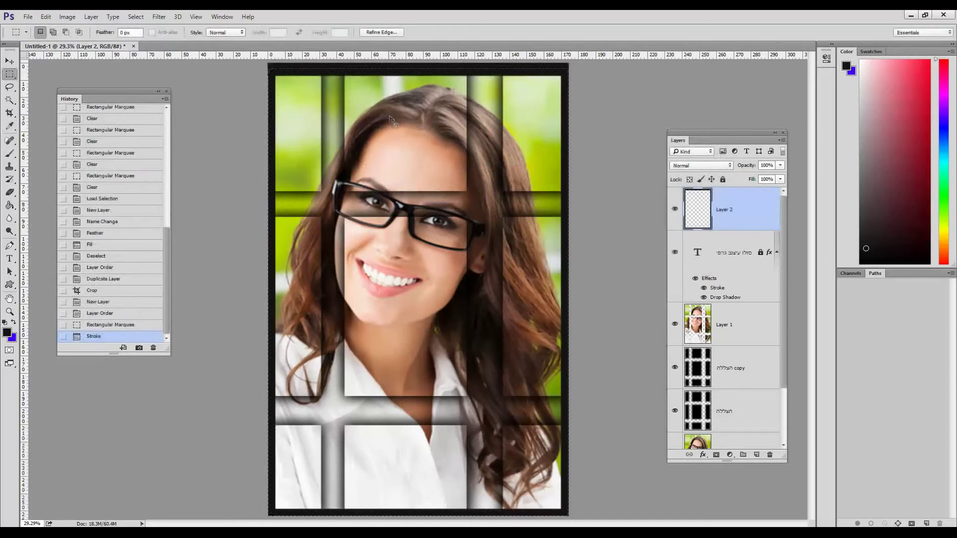
key("ctrl+z")
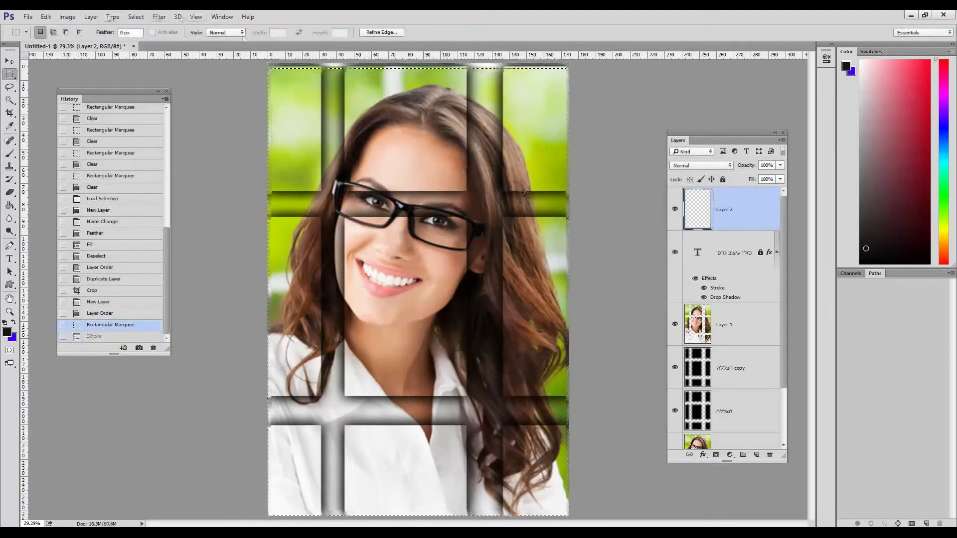
left_click(46, 17)
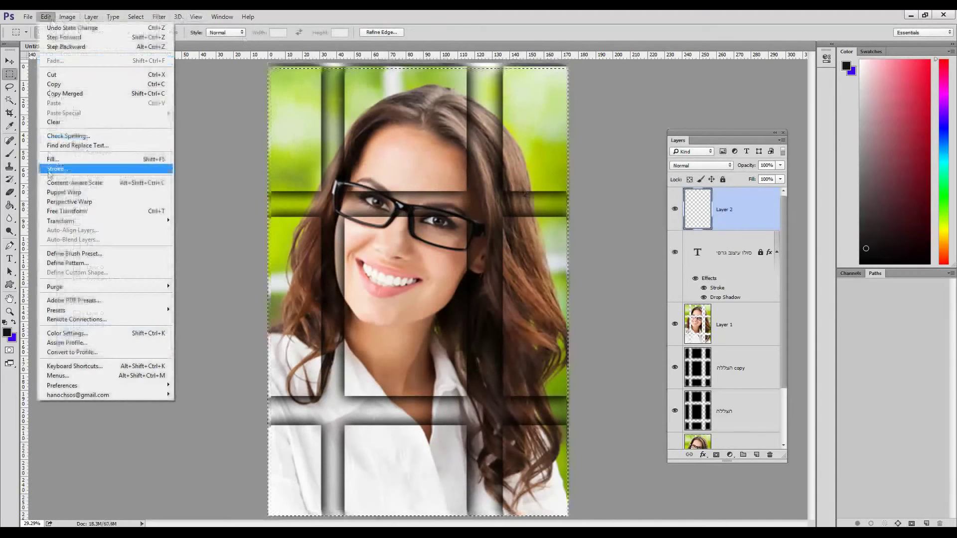
left_click(55, 169)
left_click(612, 163)
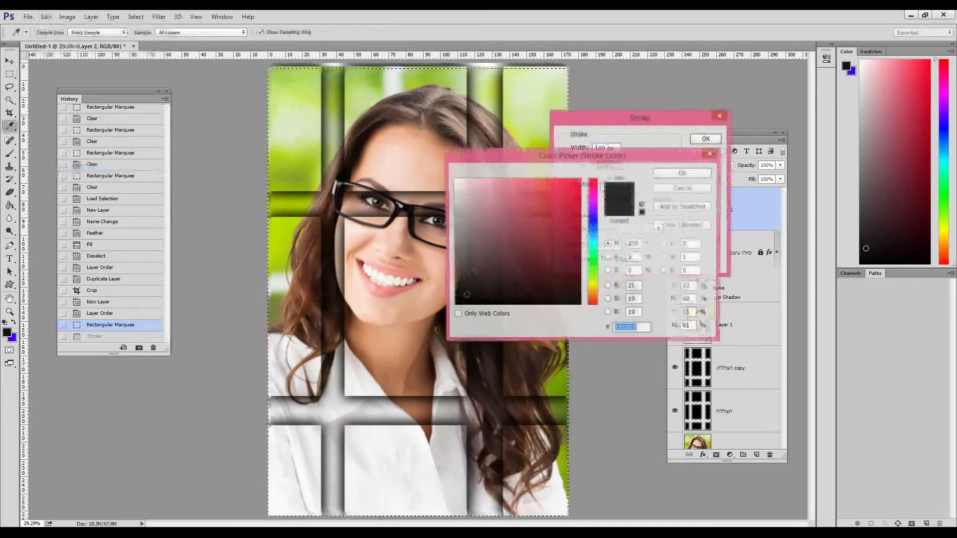
left_click_drag(461, 187, 446, 169)
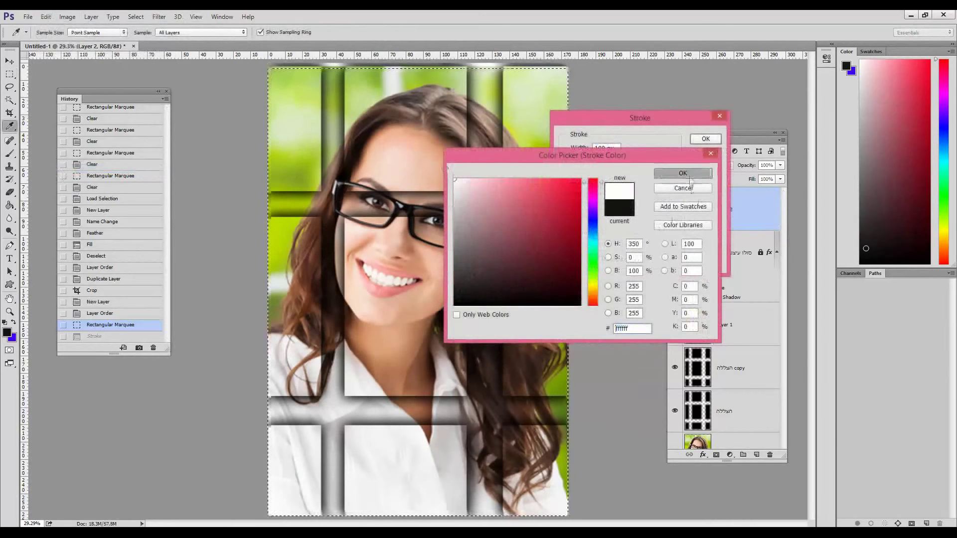
left_click(687, 174)
left_click(706, 139)
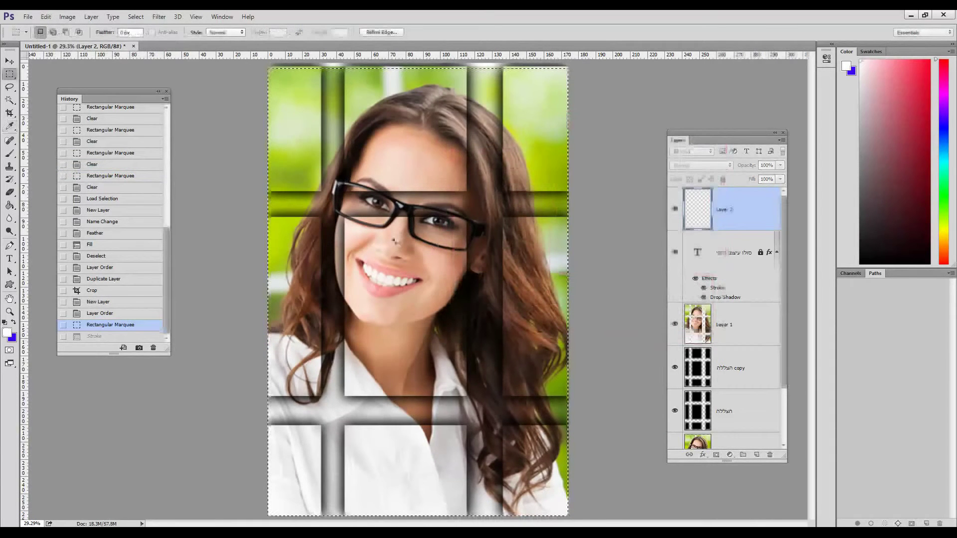
Delete Layer 2 holding the stroke frame and clear the remaining selection.
key("ctrl+z")
key("ctrl+d")
key("ctrl+z")
mouse_move(736, 217)
left_mouse_down()
mouse_move(753, 439)
mouse_move(770, 455)
left_mouse_up()
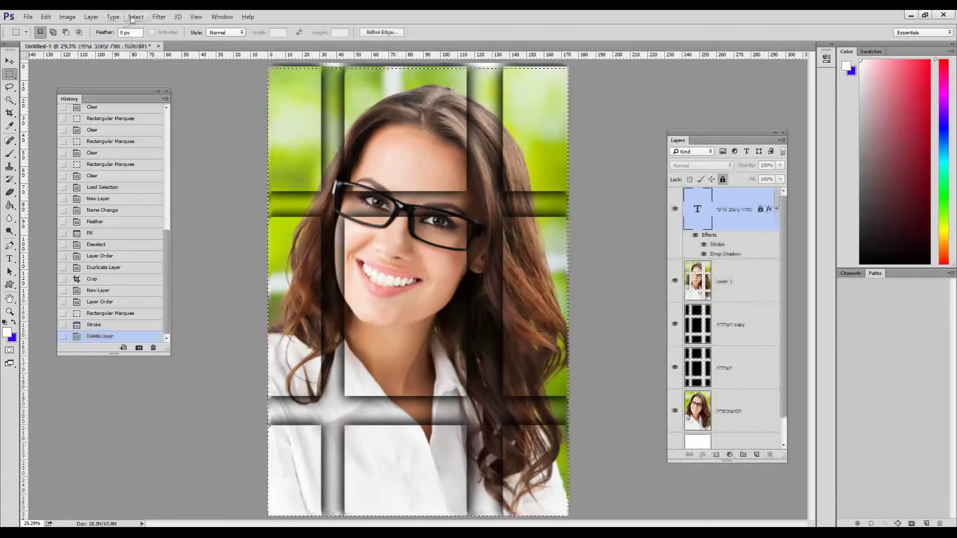
key("ctrl+d")
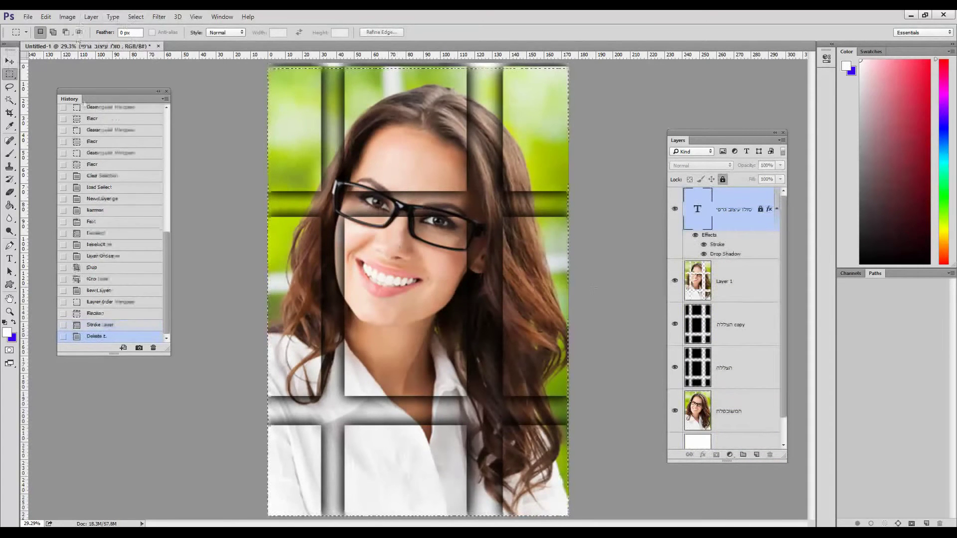
Add a new layer above the text layer, fill the entire canvas with white in Normal mode at 100% opacity and deselect.
left_click(756, 456)
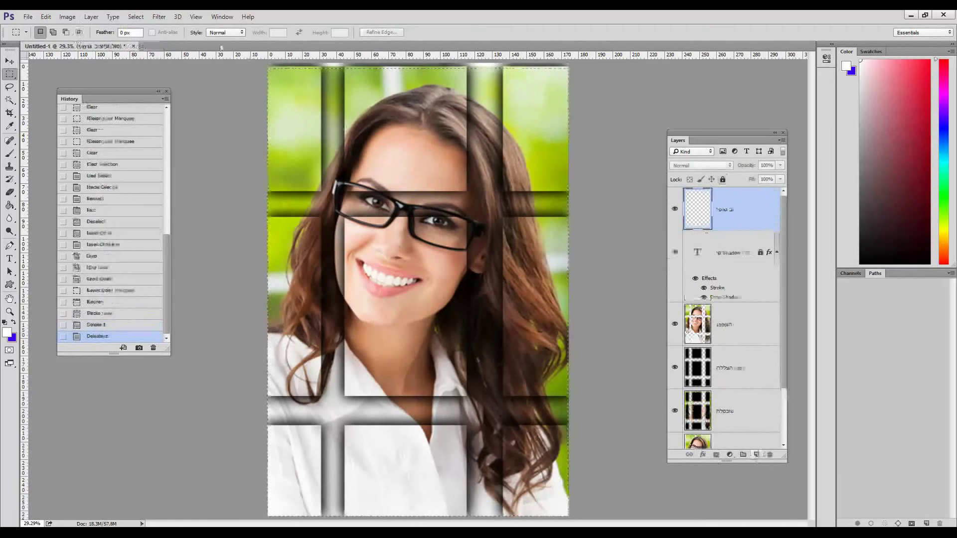
key("ctrl+a")
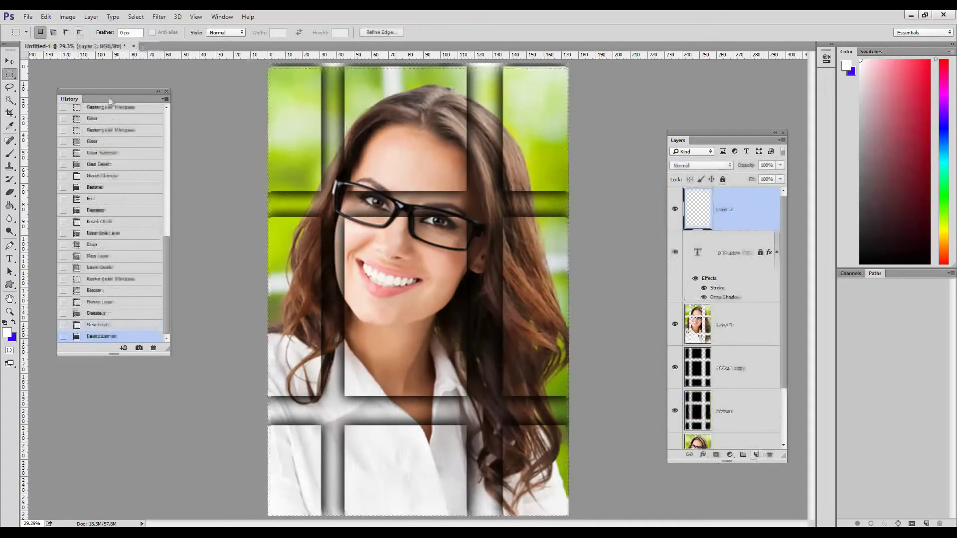
left_click(46, 17)
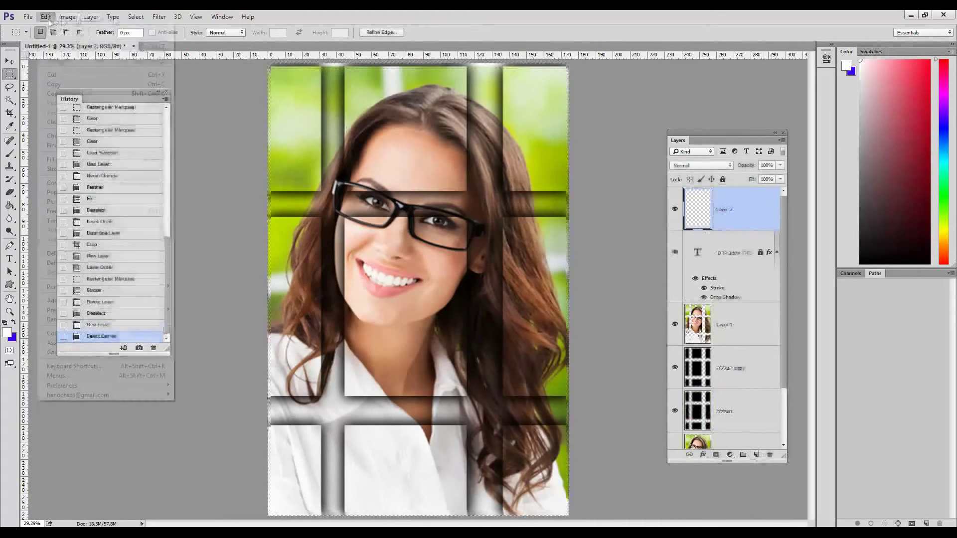
left_click(65, 156)
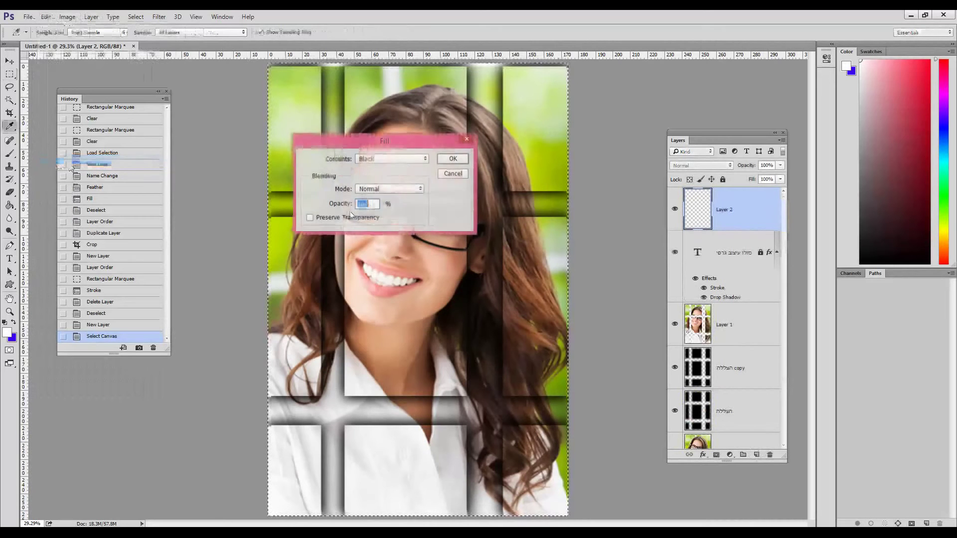
left_click(392, 159)
left_click(379, 243)
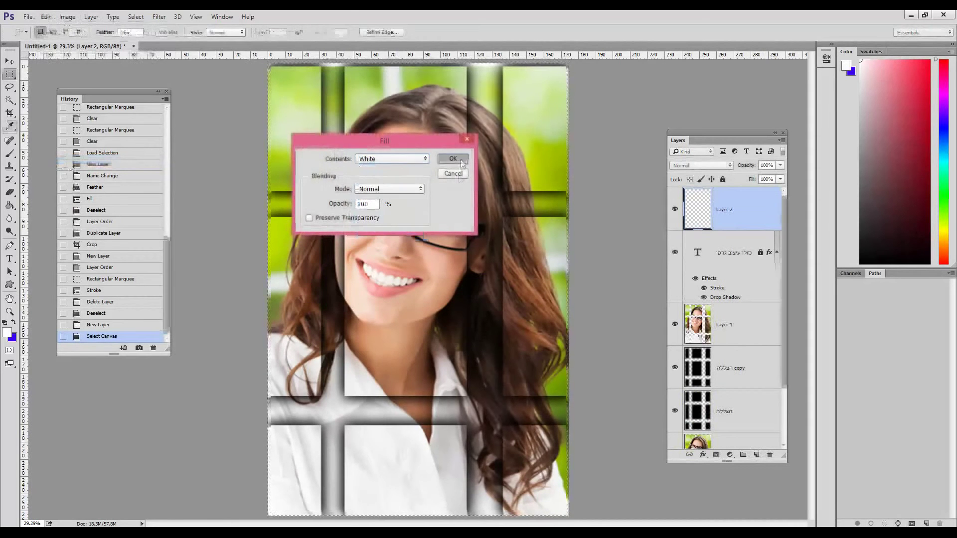
left_click(452, 159)
key("m")
left_click(136, 17)
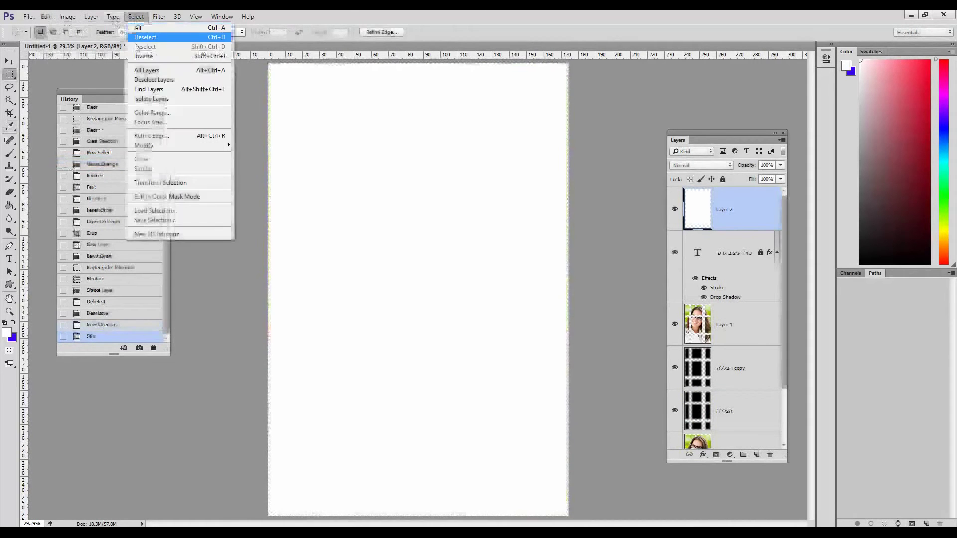
left_click(141, 34)
Feather a rectangular selection just inside the canvas edges by 100 pixels and clear the white within it twice on Layer 2.
left_click_drag(10, 75, 52, 75)
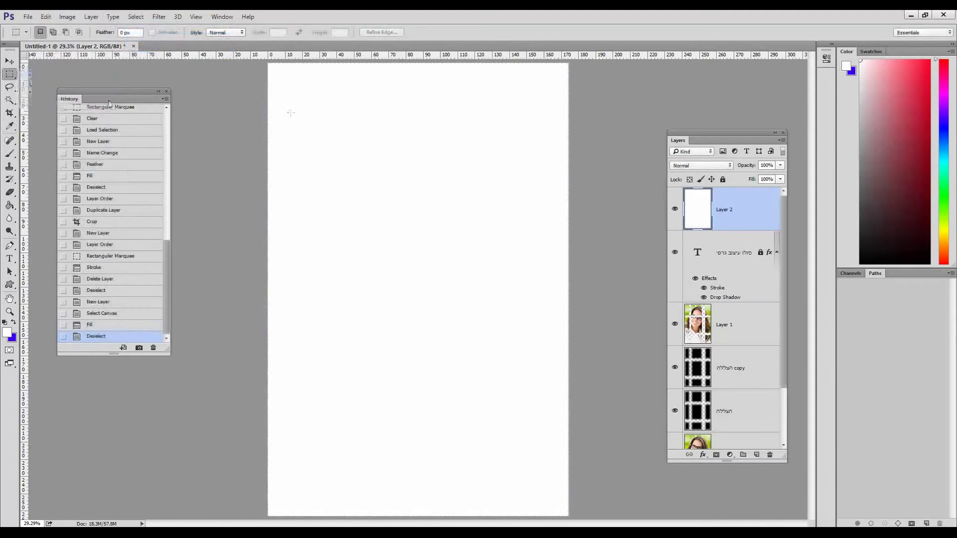
left_click_drag(289, 81, 549, 500)
right_click(417, 150)
left_click(445, 177)
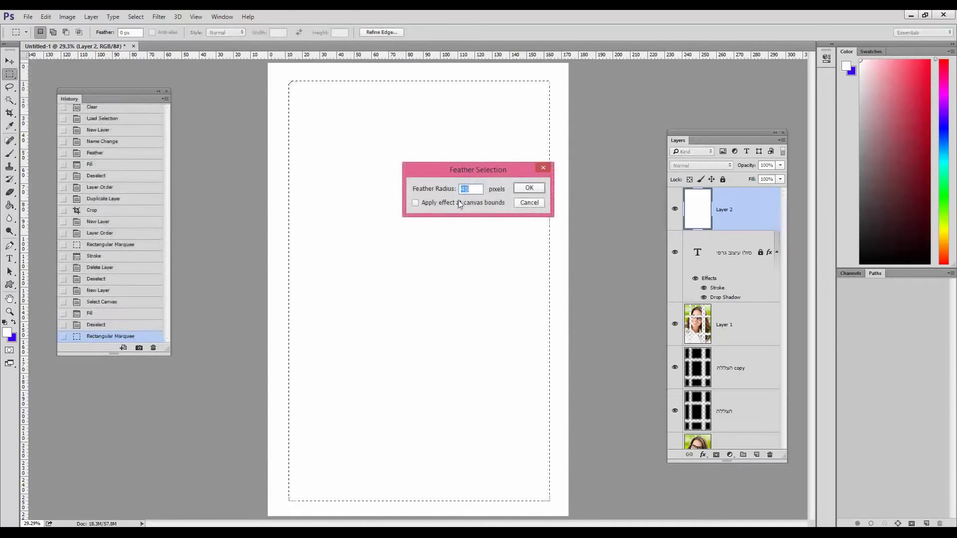
type("100")
key("Return")
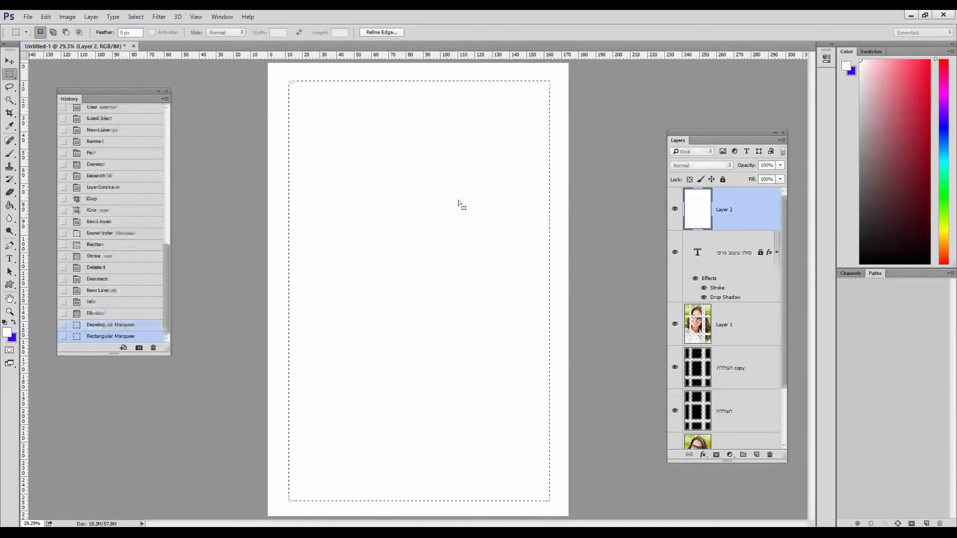
key("Delete")
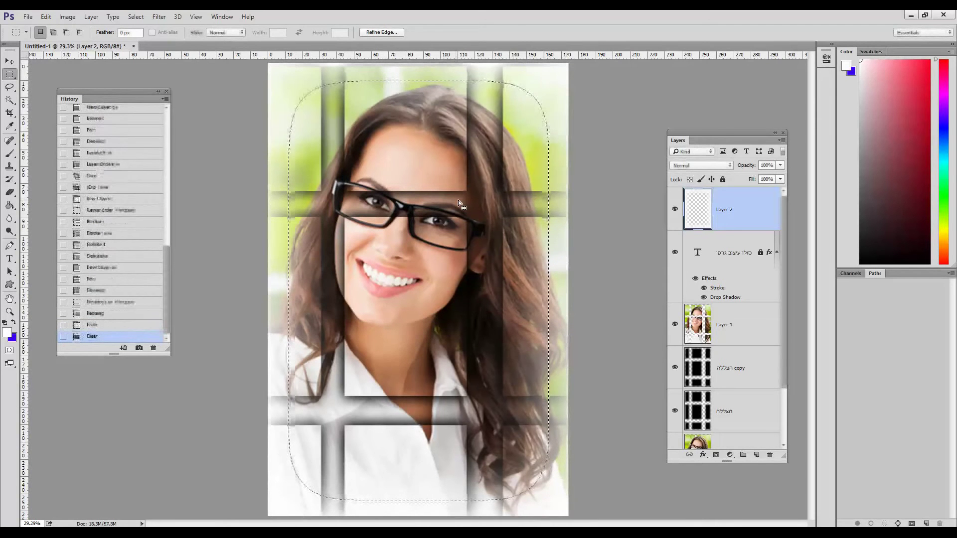
key("Delete")
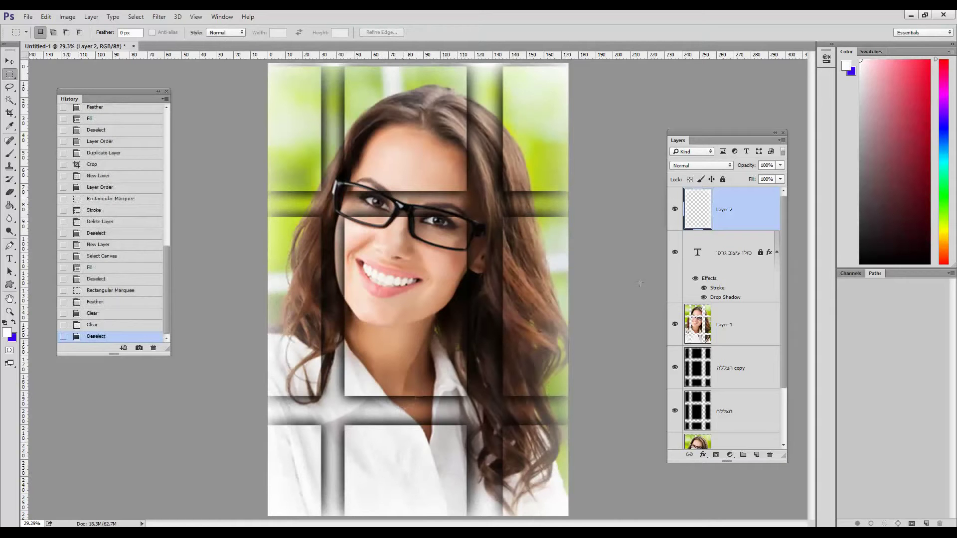
Revert the document history to the Layer Order state before the shadow layer was duplicated and fit the image on screen.
left_click(108, 257)
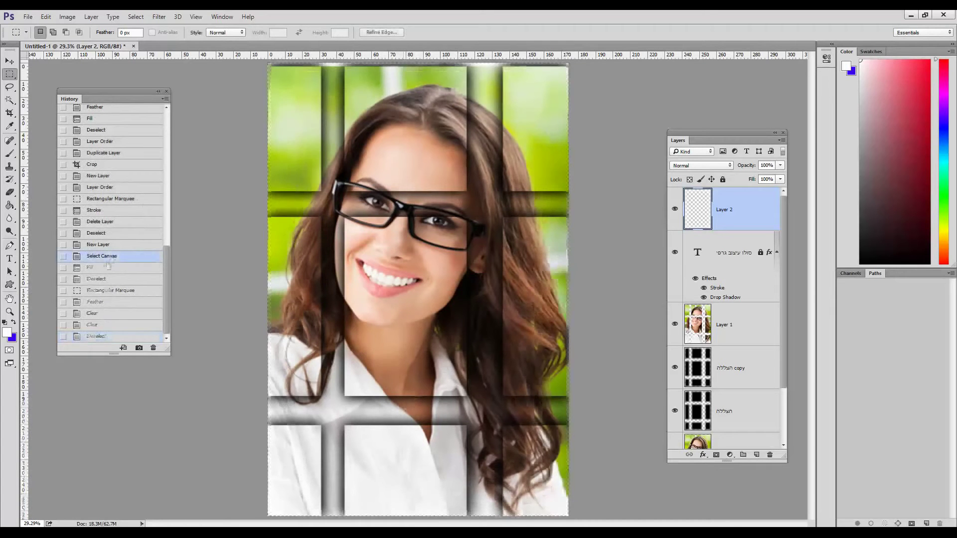
left_click(116, 222)
left_click(124, 200)
left_click(126, 166)
left_click(124, 141)
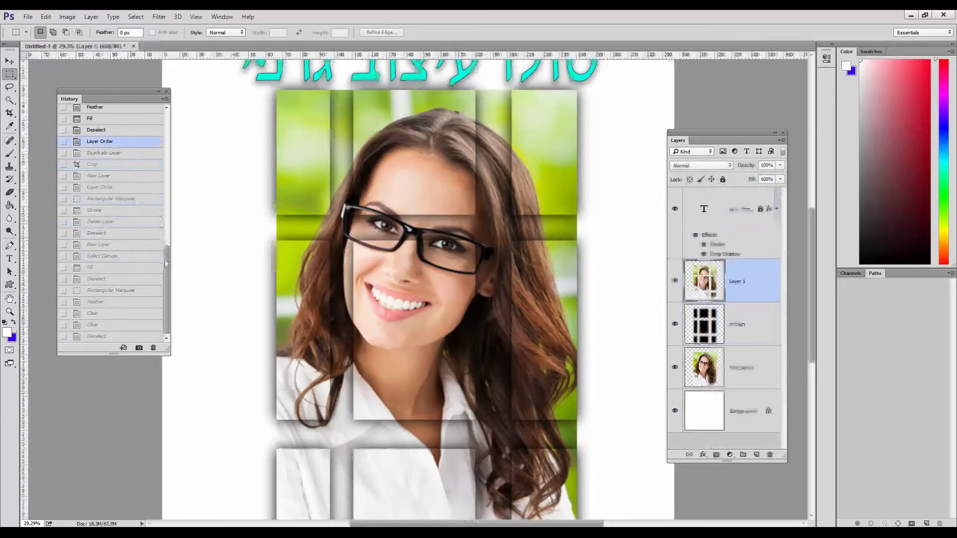
left_click_drag(166, 256, 181, 196)
key("ctrl+0")
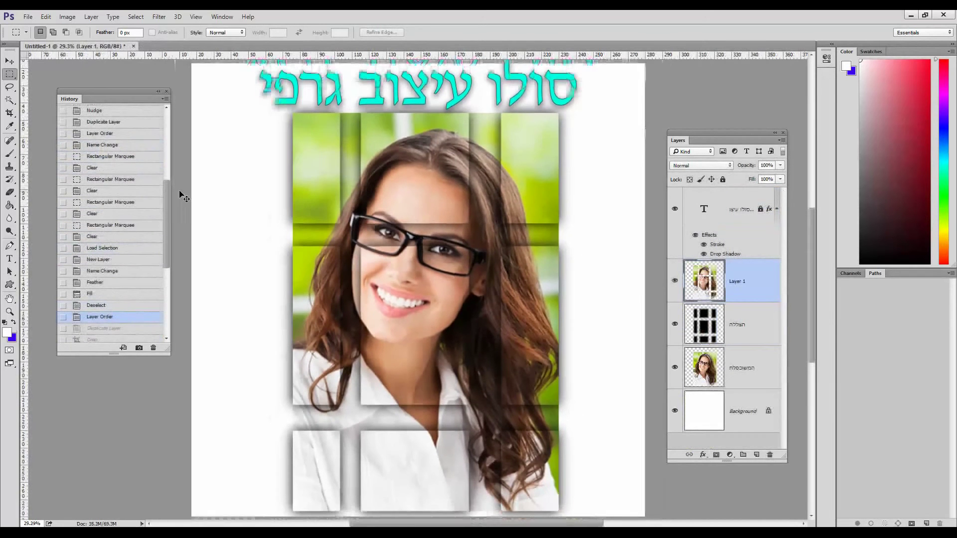
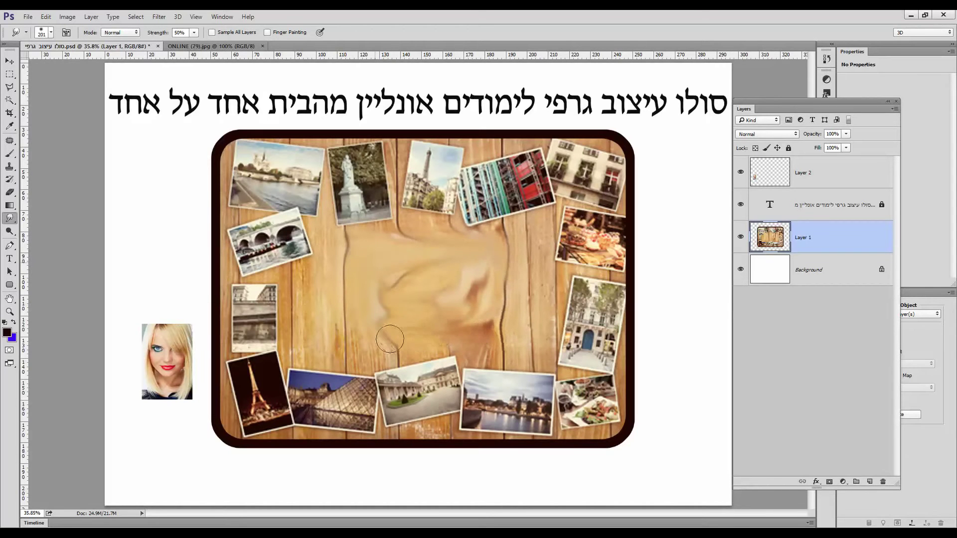
Smudge the wood in the middle of the photo collage on Layer 1 at 50% strength and hide Layer 2.
mouse_move(354, 331)
left_mouse_down()
mouse_move(345, 291)
mouse_move(420, 308)
left_mouse_up()
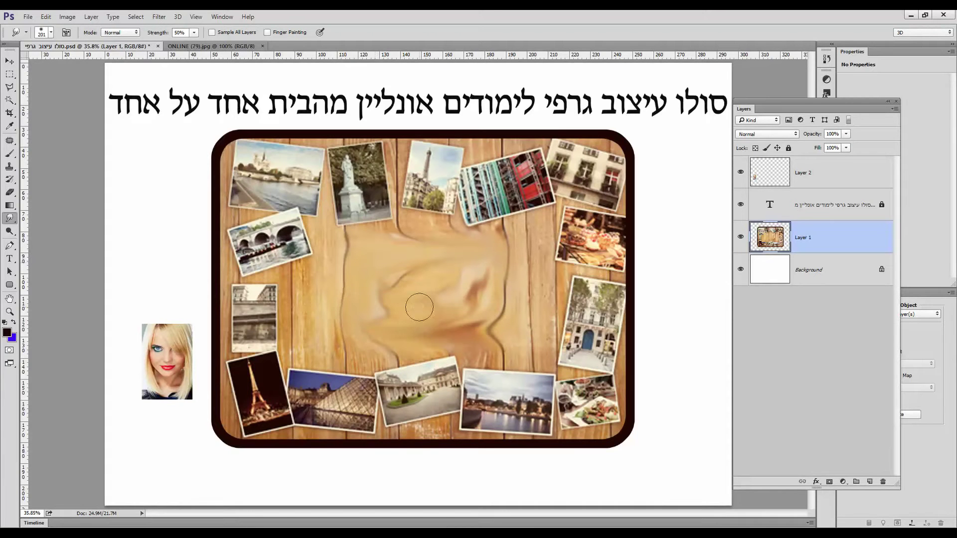
mouse_move(419, 307)
left_mouse_down()
mouse_move(394, 287)
mouse_move(392, 266)
mouse_move(394, 309)
mouse_move(433, 332)
mouse_move(486, 274)
mouse_move(469, 323)
mouse_move(499, 329)
mouse_move(482, 279)
mouse_move(499, 329)
left_mouse_up()
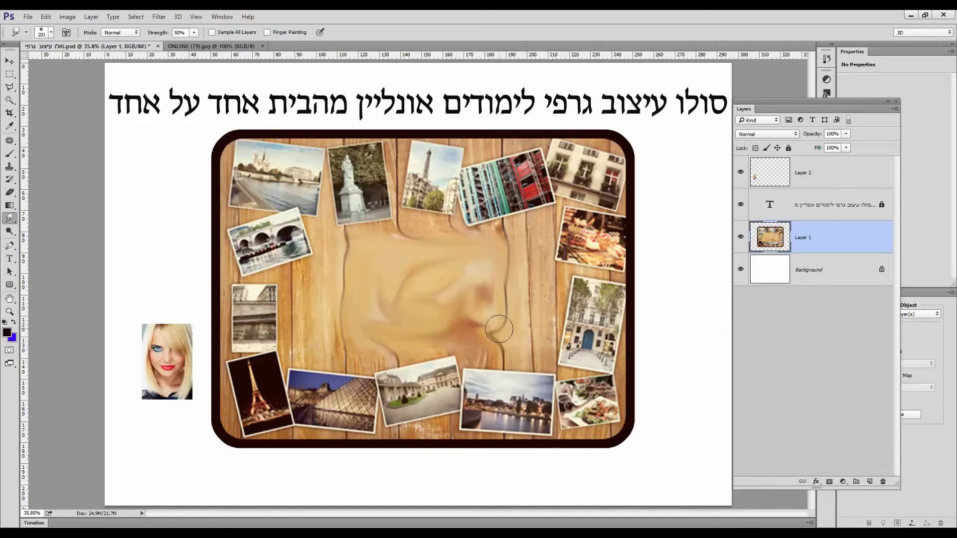
left_click(741, 173)
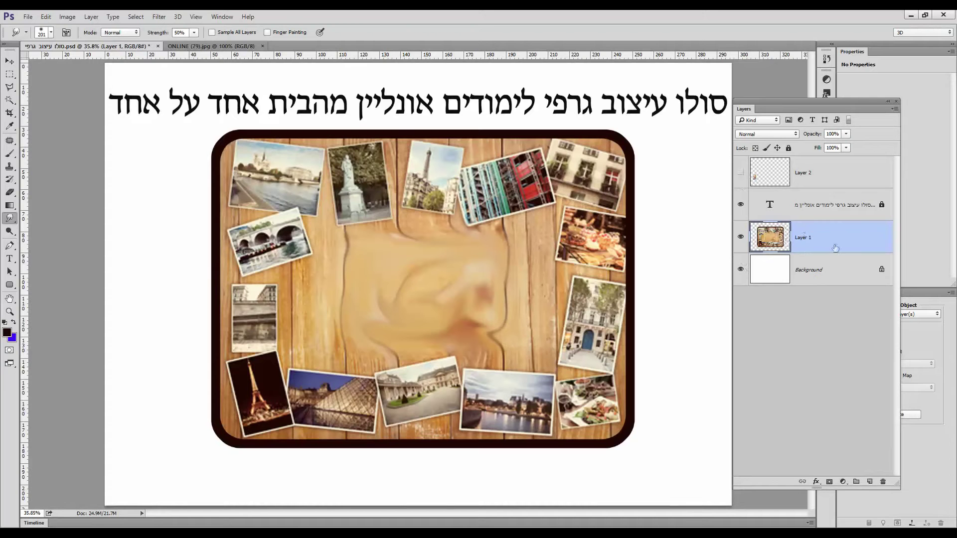
Select a rectangle inside the smudged wood area on Layer 1, delete everything outside it and deselect.
left_click(741, 239)
left_click(741, 240)
left_click(740, 240)
left_click(10, 74)
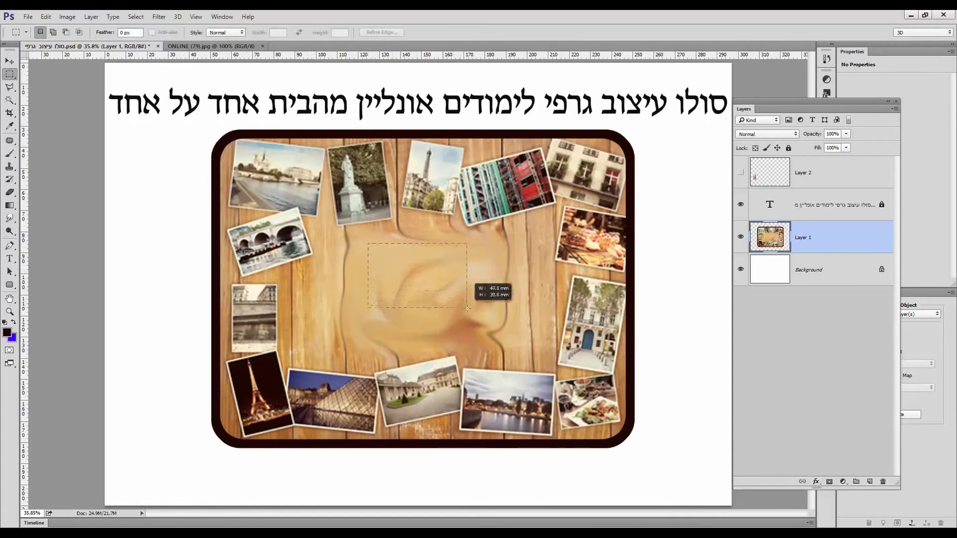
left_click_drag(475, 319, 487, 336)
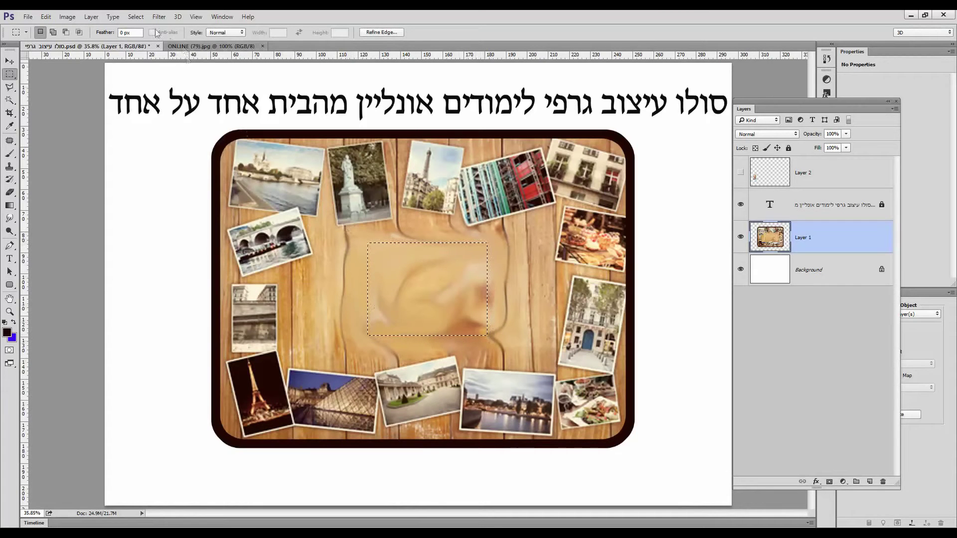
left_click(135, 17)
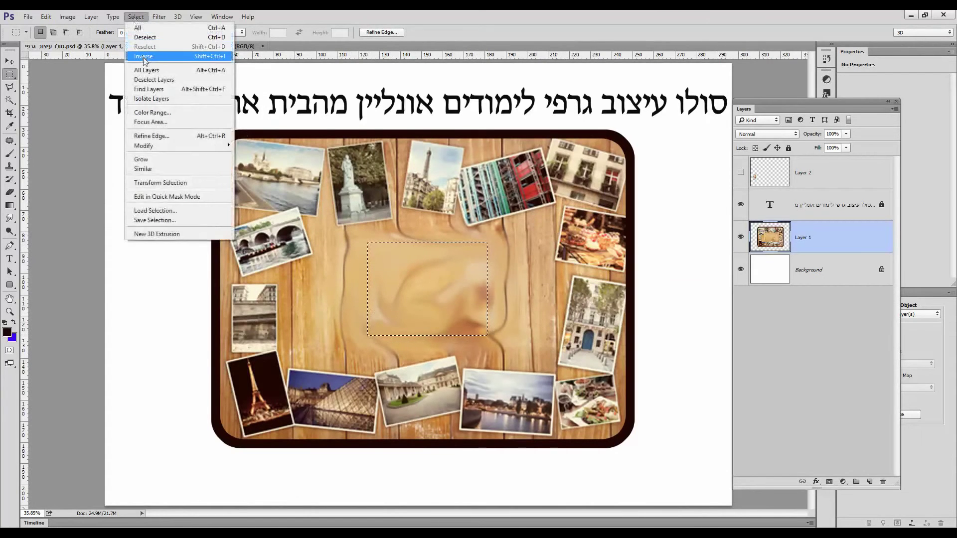
left_click(144, 56)
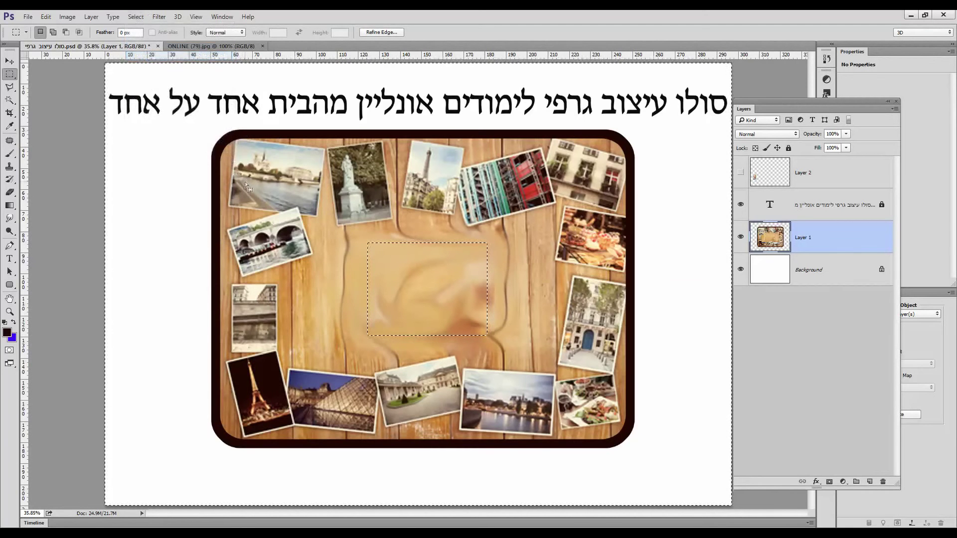
key("Delete")
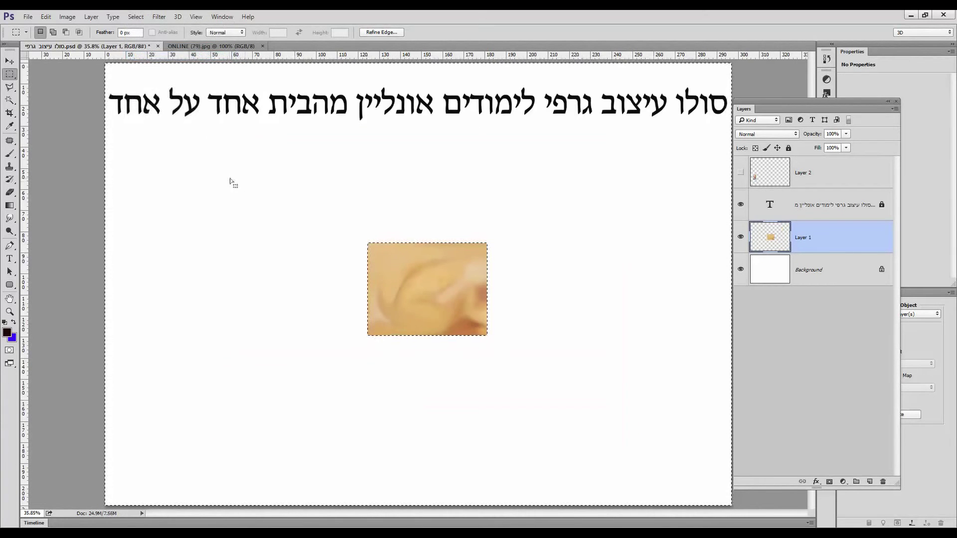
left_click(136, 17)
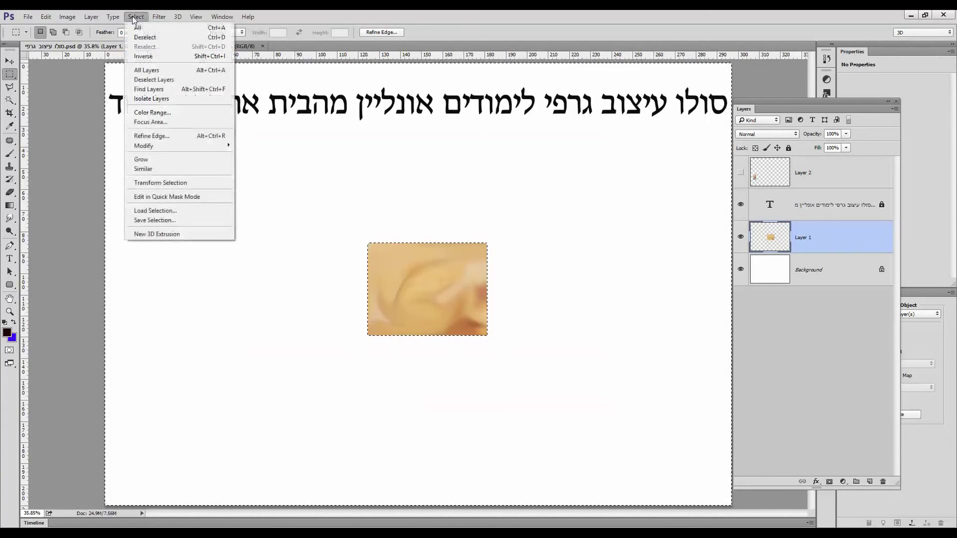
left_click(136, 37)
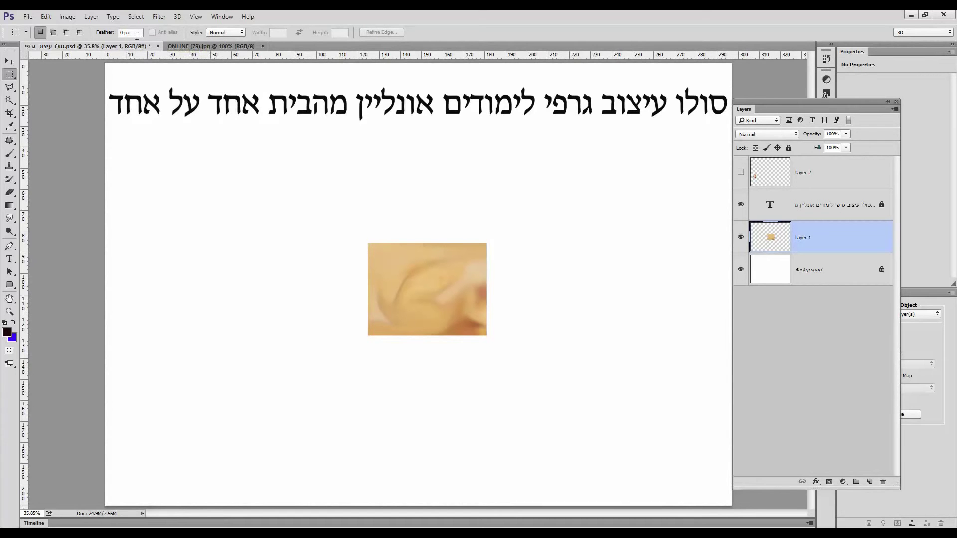
Free-transform the remaining smudged patch on Layer 1 so it stretches over the entire canvas.
left_click(11, 62)
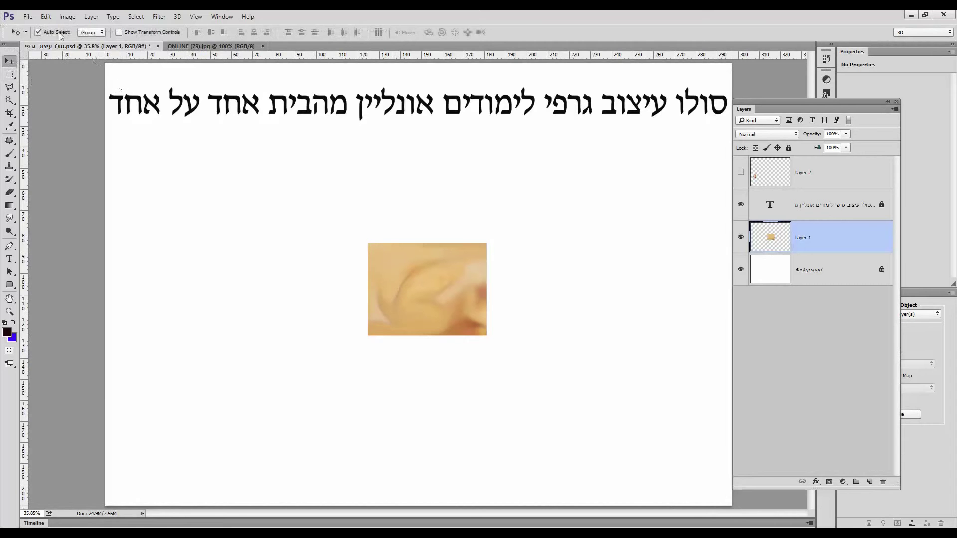
left_click(46, 17)
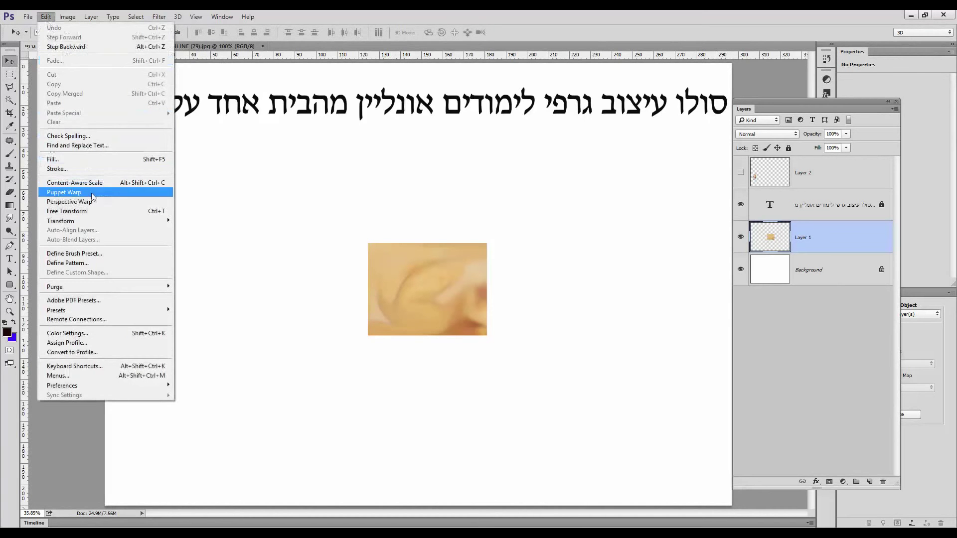
left_click(98, 215)
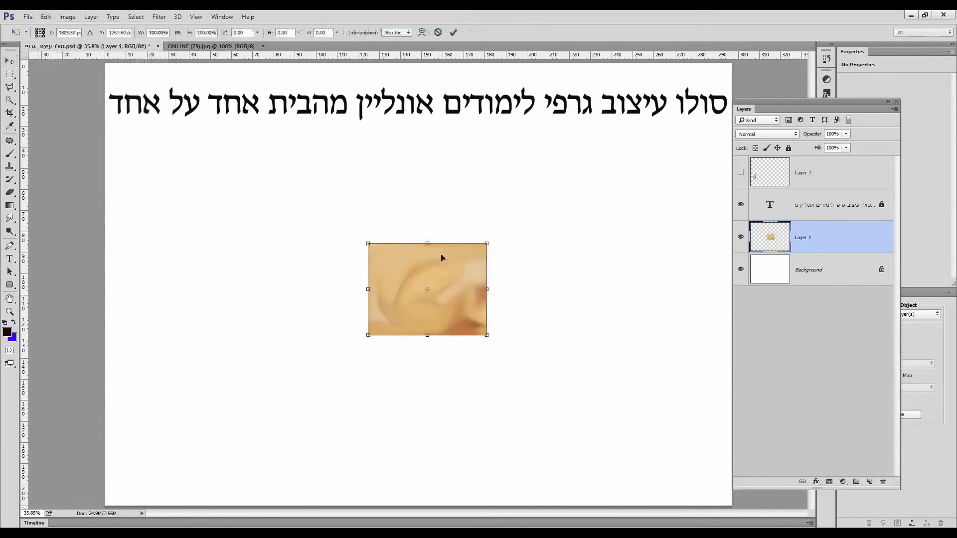
left_click_drag(485, 243, 731, 63)
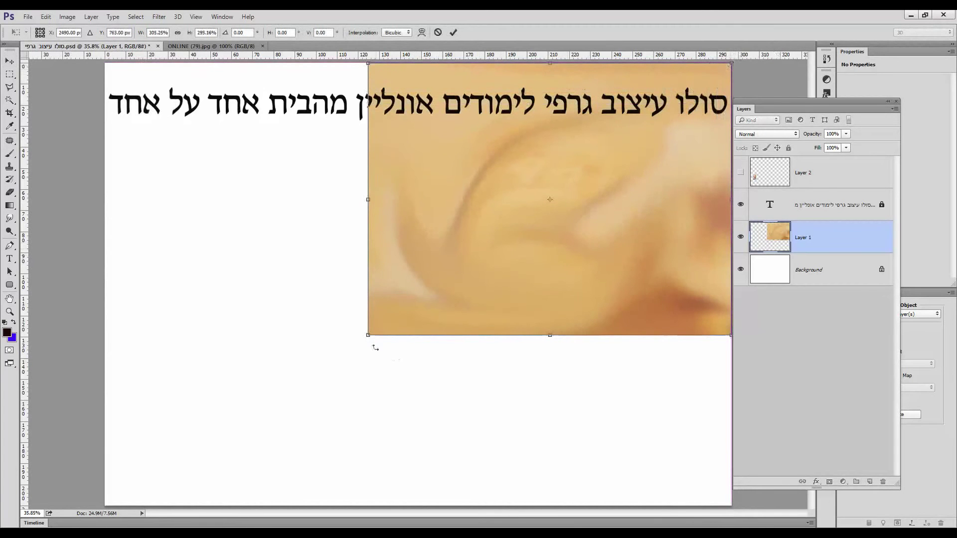
left_click_drag(369, 337, 105, 505)
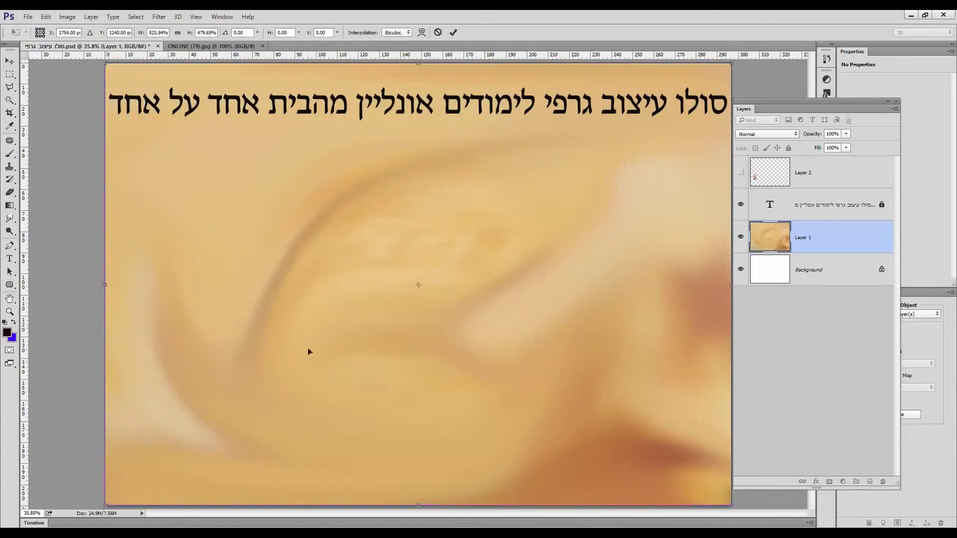
key("Return")
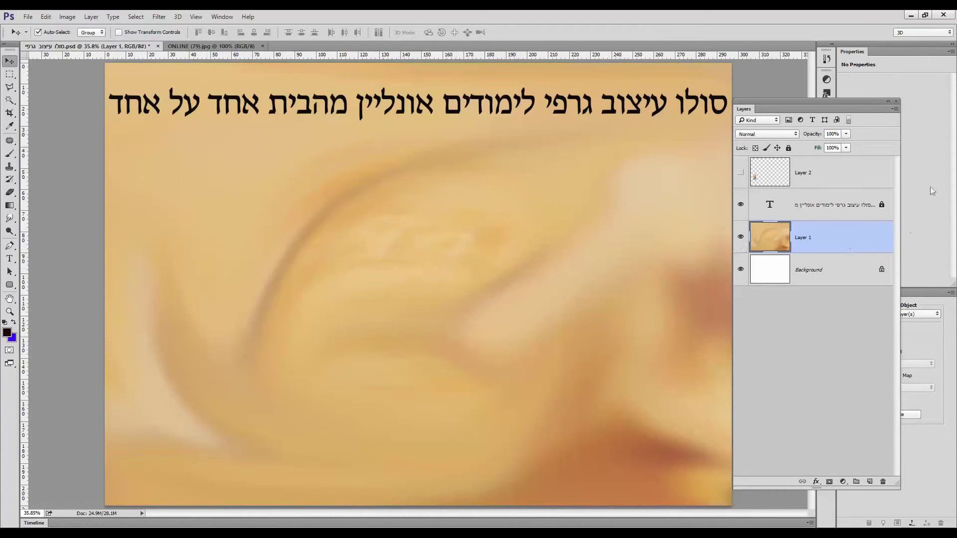
Duplicate the stretched texture layer at 100% opacity and set the copy's blending mode to Overlay.
left_click(846, 135)
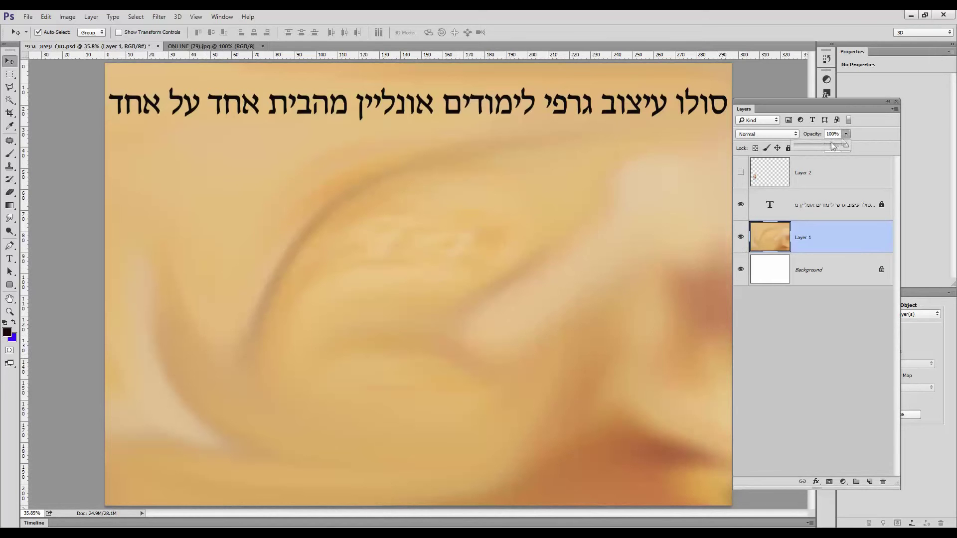
left_click_drag(831, 144, 850, 146)
left_click(741, 236)
left_click(741, 236)
left_click_drag(827, 236, 870, 481)
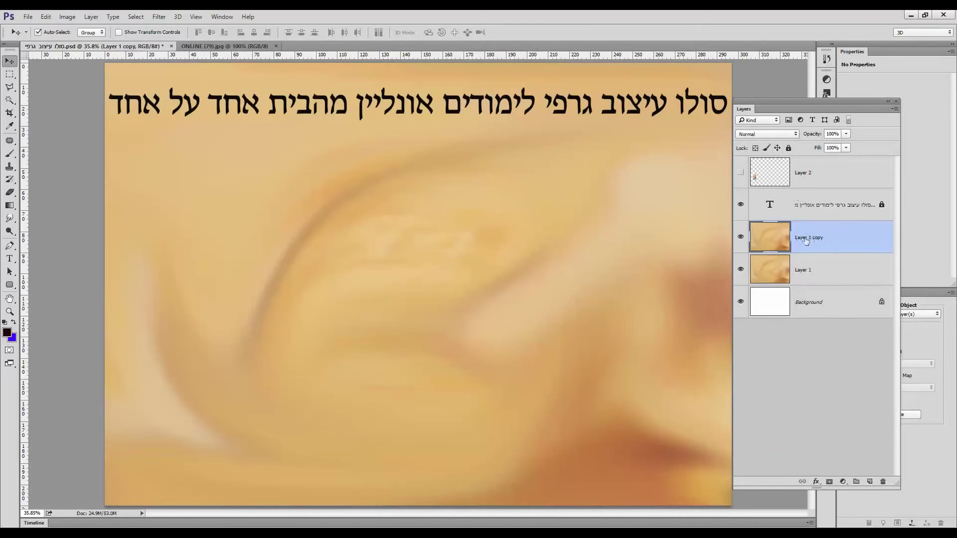
left_click(776, 136)
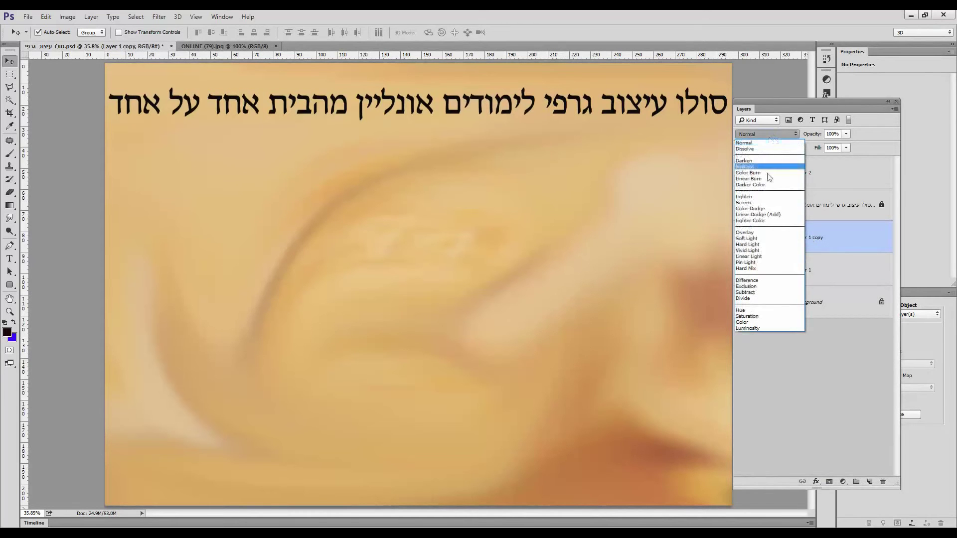
left_click(766, 232)
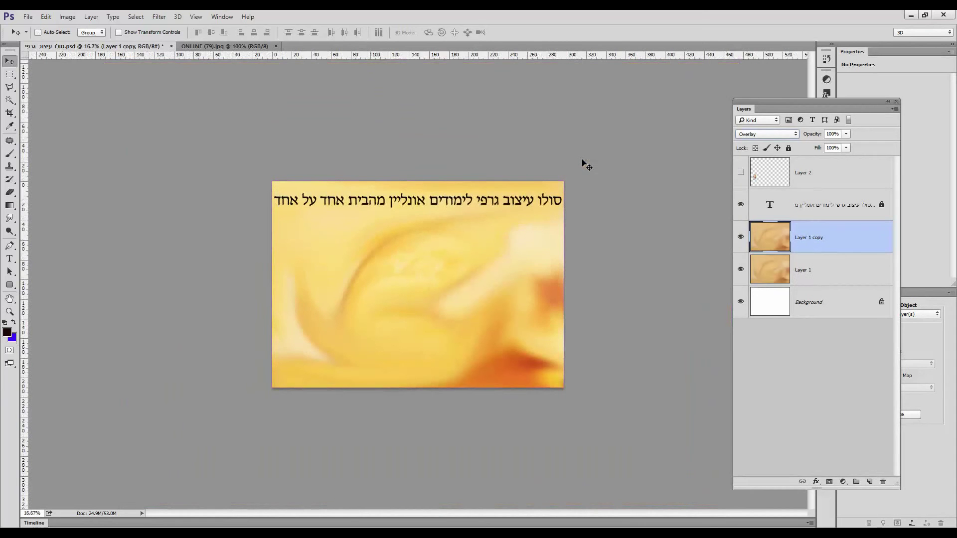
Rotate the Overlay copy about 145° counterclockwise and enlarge it to about 137% width and 200% height to cover the canvas.
key("ctrl+t")
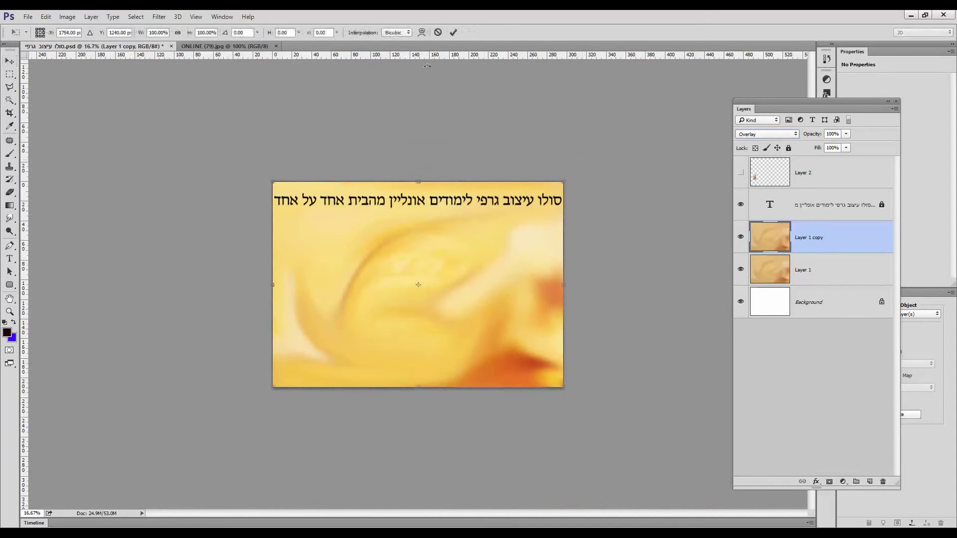
left_click(45, 17)
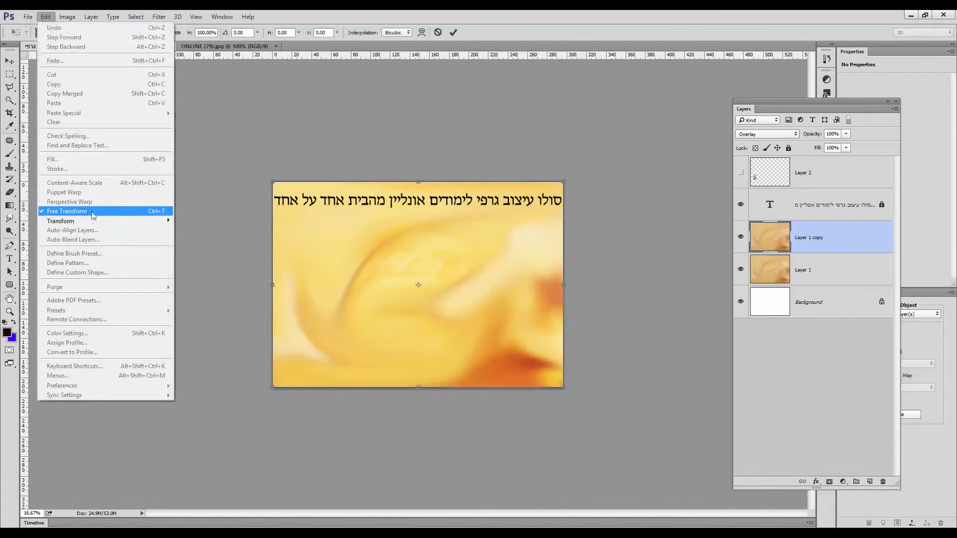
left_click(576, 175)
left_click_drag(571, 169, 182, 290)
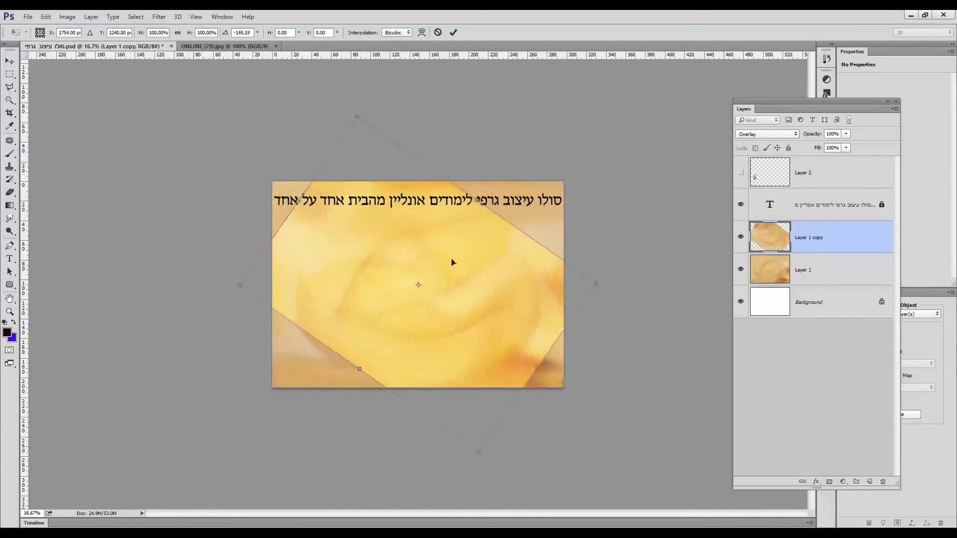
left_click_drag(478, 200, 528, 126)
left_click_drag(359, 366, 292, 466)
left_click_drag(292, 211, 248, 183)
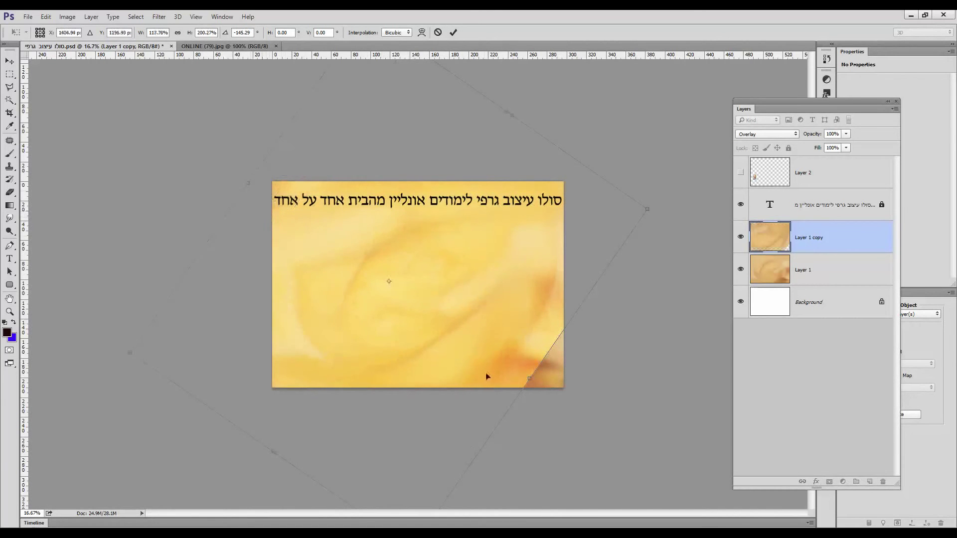
left_click_drag(528, 376, 578, 394)
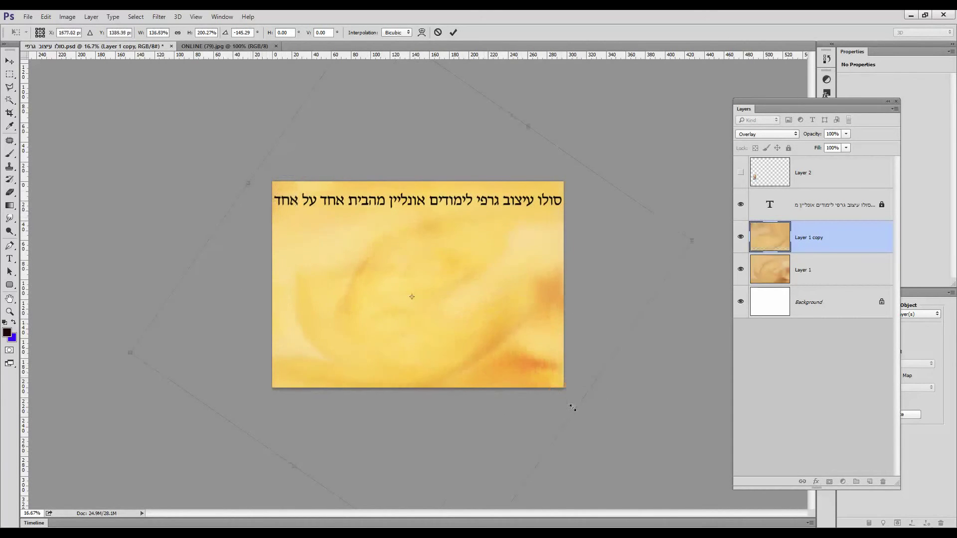
key("Return")
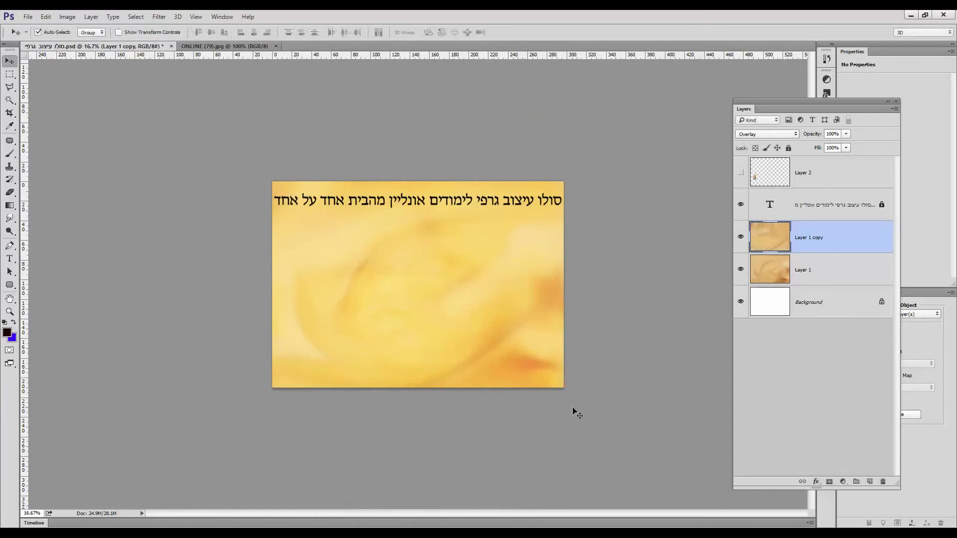
key("ctrl+plus")
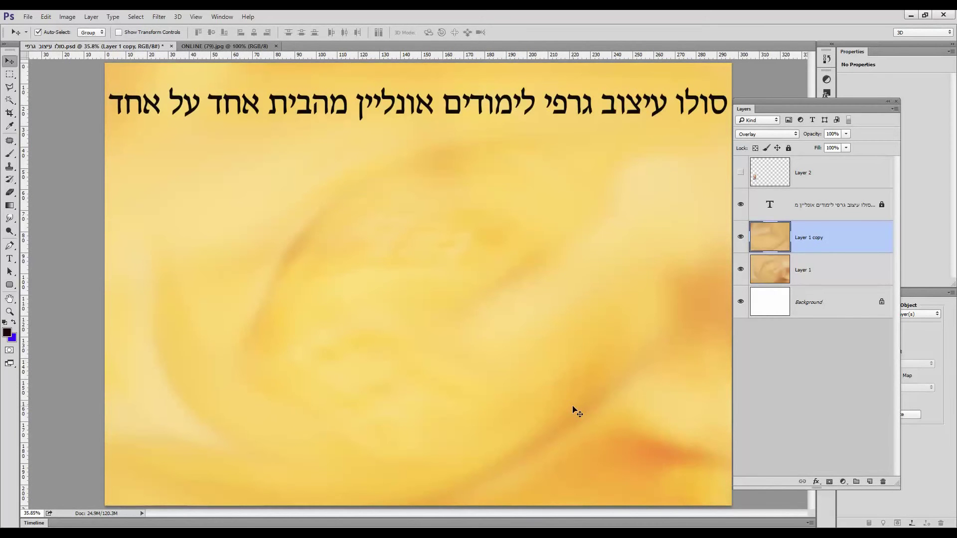
Add a new layer above the Overlay copy and feather a rectangular selection just inside the canvas edges by 150 pixels.
left_click(870, 482)
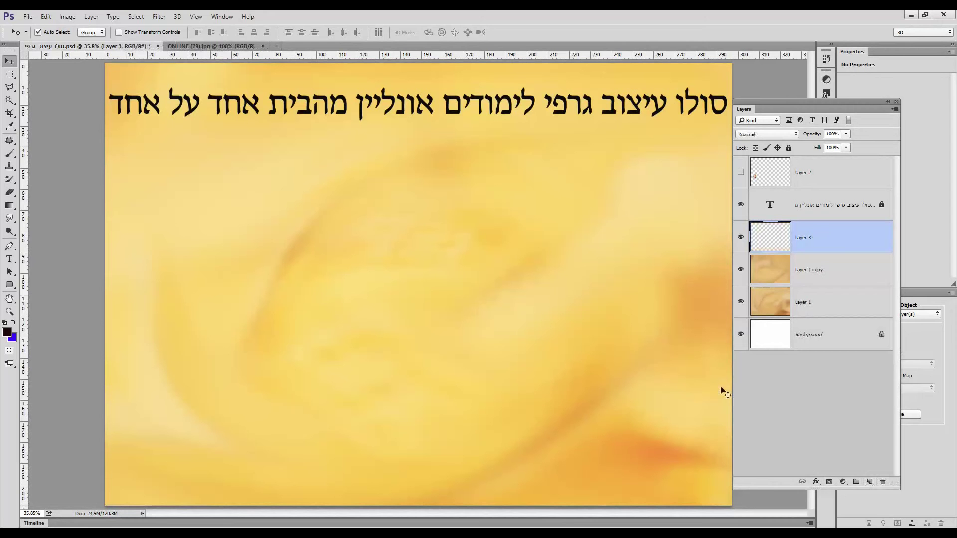
left_click(10, 75)
left_click_drag(115, 84, 711, 490)
right_click(548, 273)
left_click(570, 302)
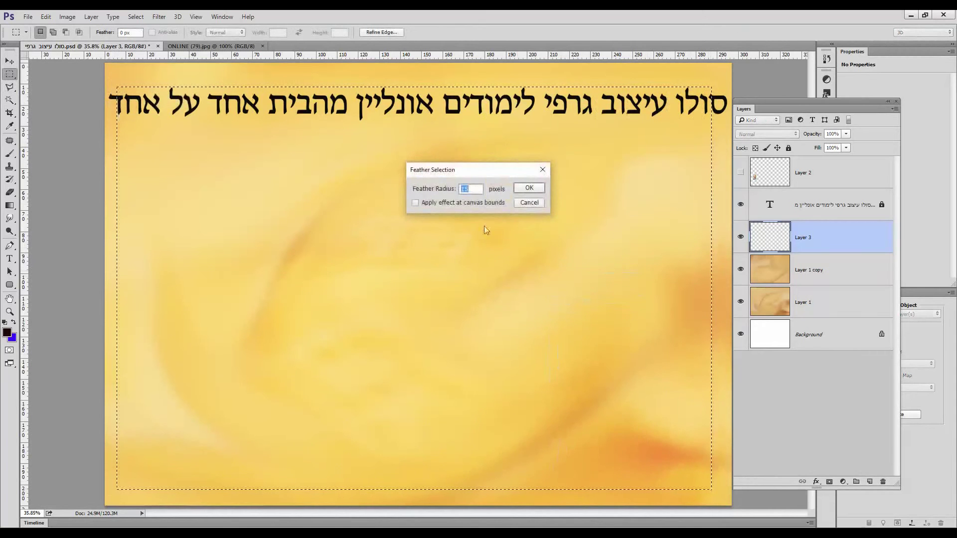
type("150")
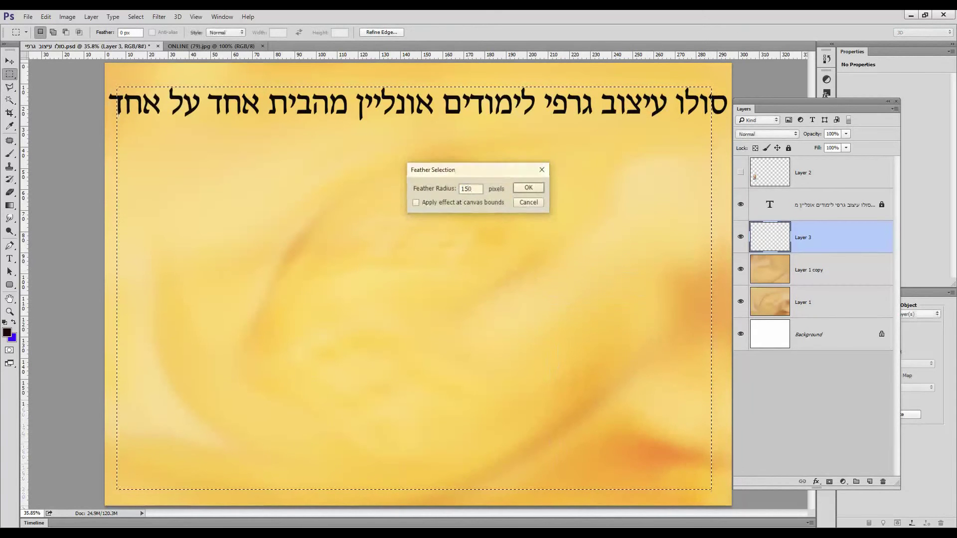
key("Return")
Invert the feathered selection, fill the border area with white in Normal mode at 100% opacity and deselect.
left_click(135, 17)
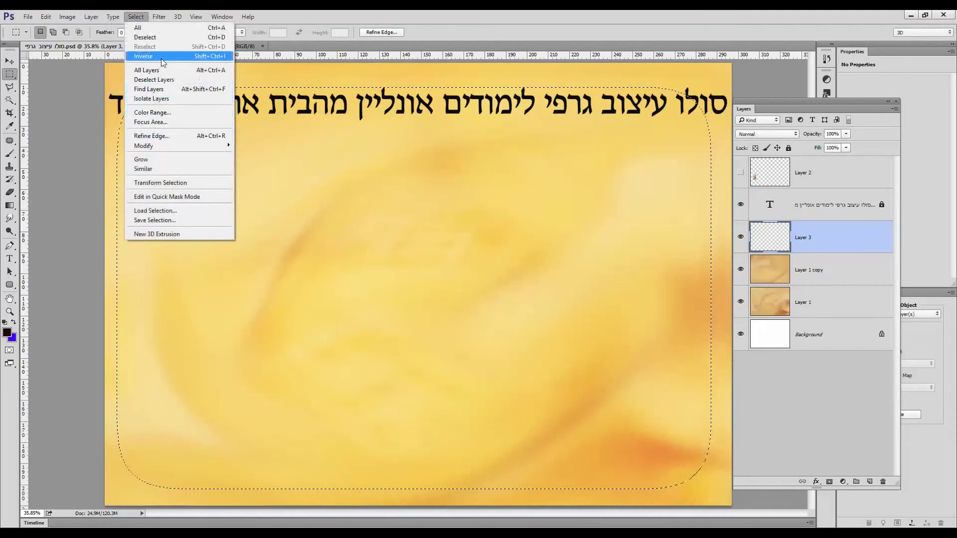
left_click(162, 59)
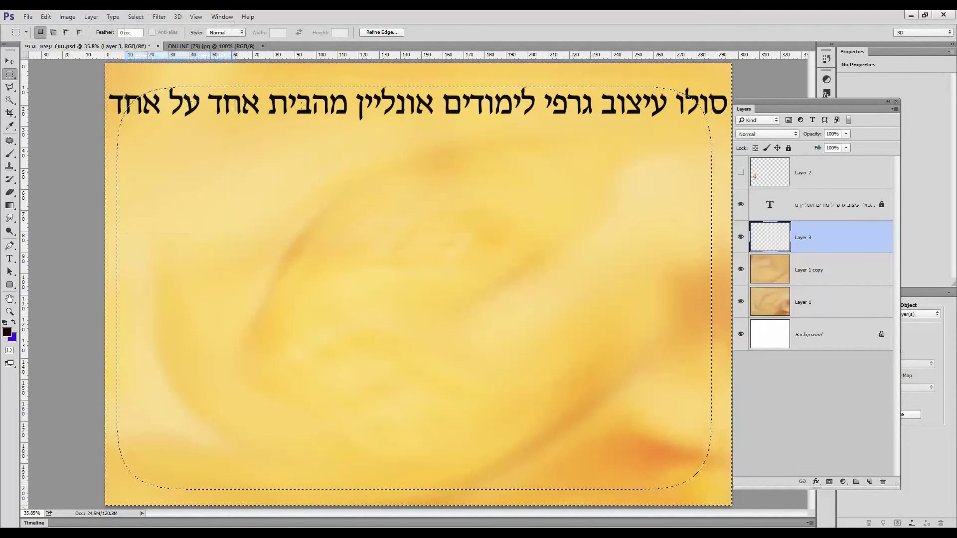
right_click(169, 79)
left_click(193, 219)
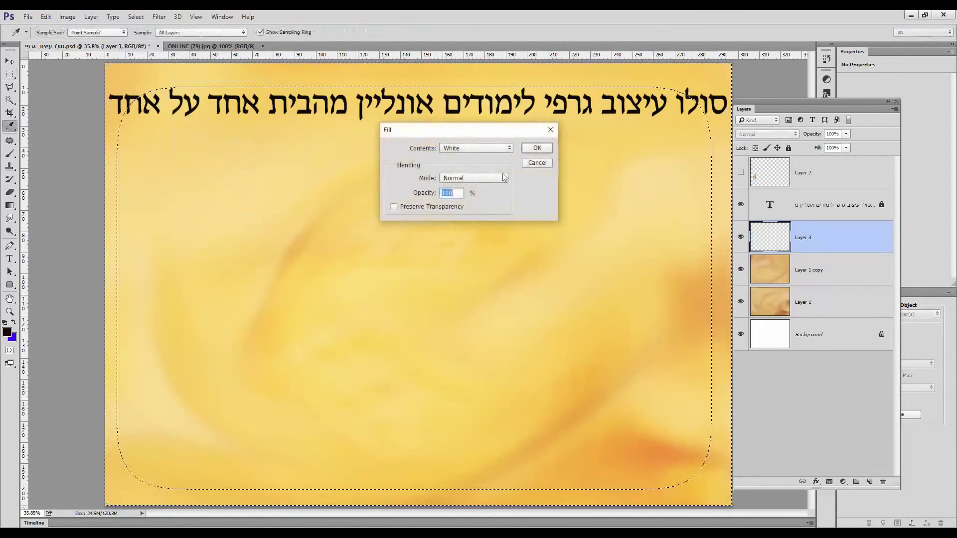
left_click(537, 148)
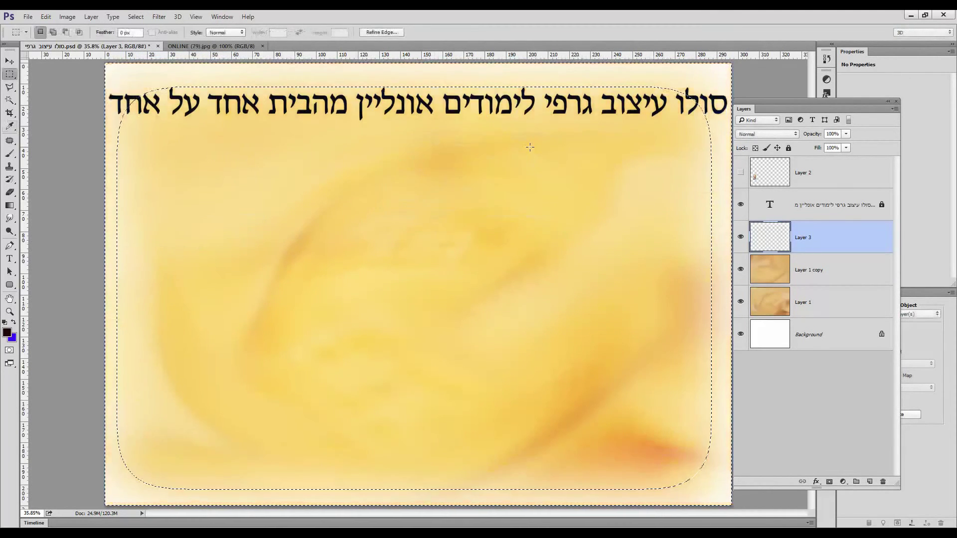
key("ctrl+d")
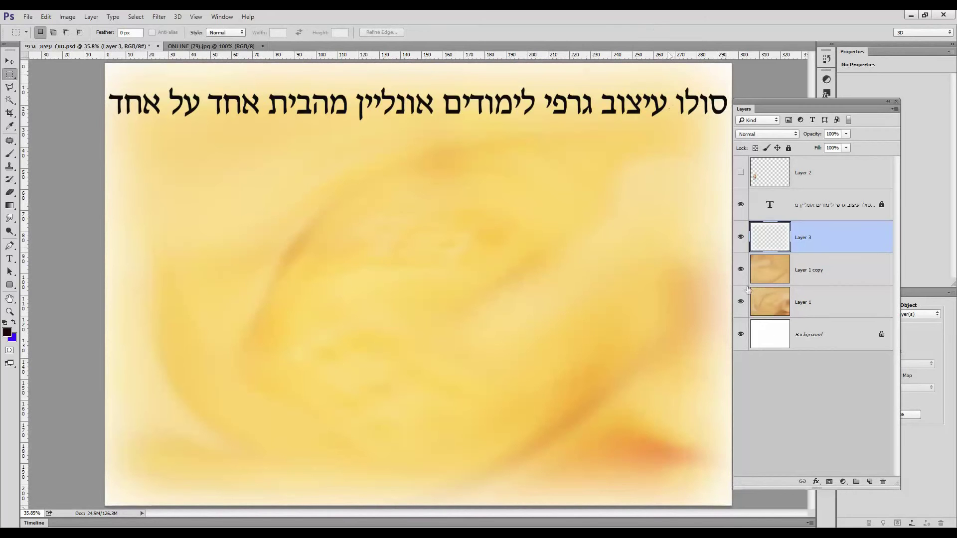
Hide both texture layers, show Layer 2 and move its portrait photo up and right to the canvas's upper-left area.
left_click(741, 269)
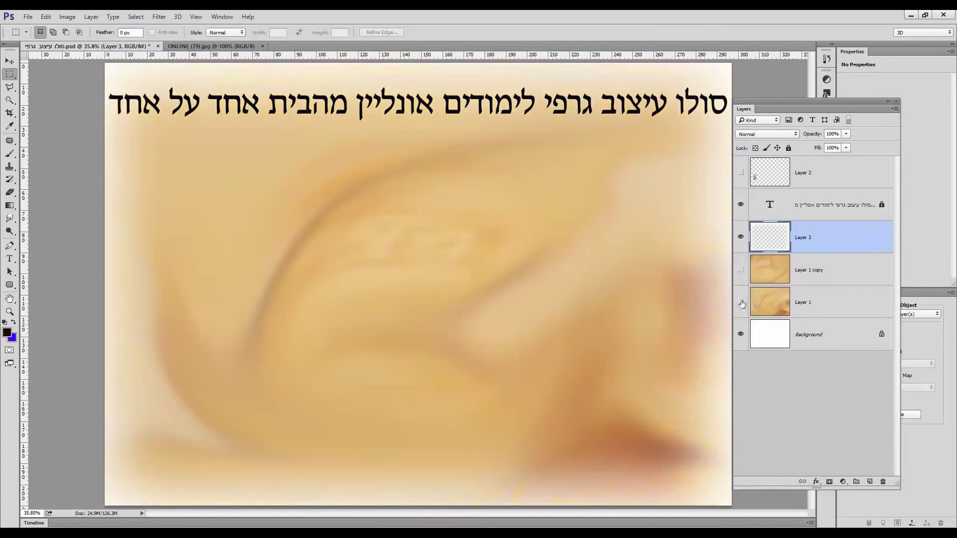
left_click(741, 302)
left_click(741, 173)
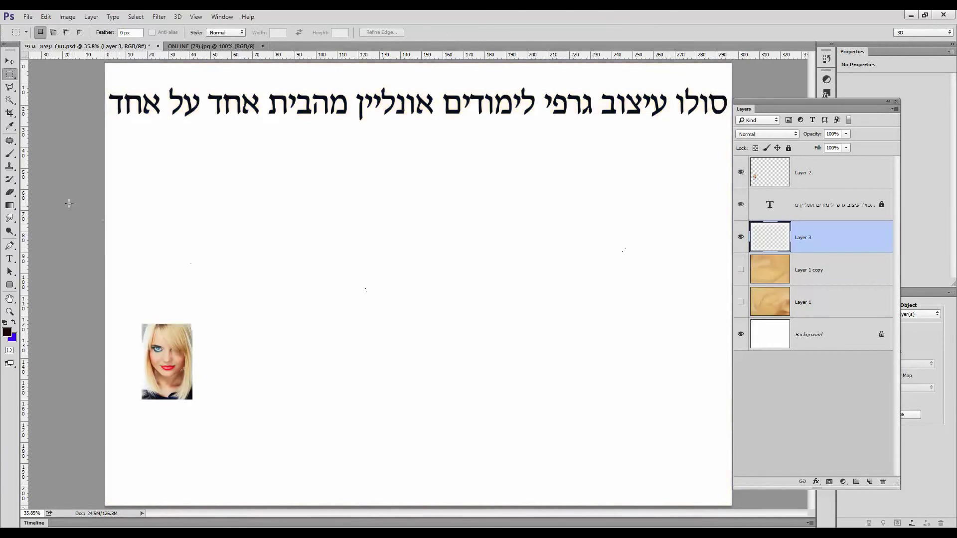
left_click(9, 61)
left_click_drag(168, 362, 263, 252)
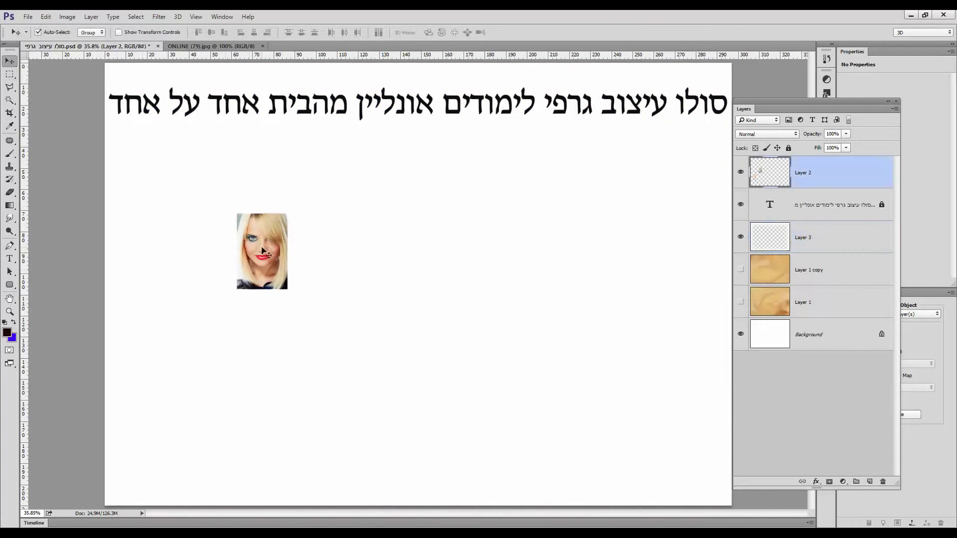
Enlarge the portrait on Layer 2 to about 465% width and 396% height.
key("ctrl+t")
left_click_drag(288, 289, 432, 474)
left_click_drag(432, 212, 471, 174)
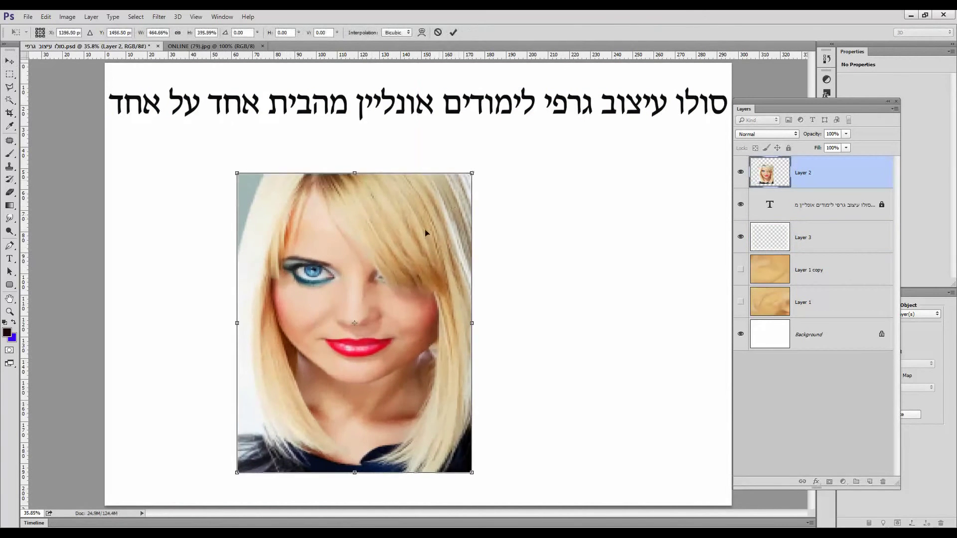
key("Return")
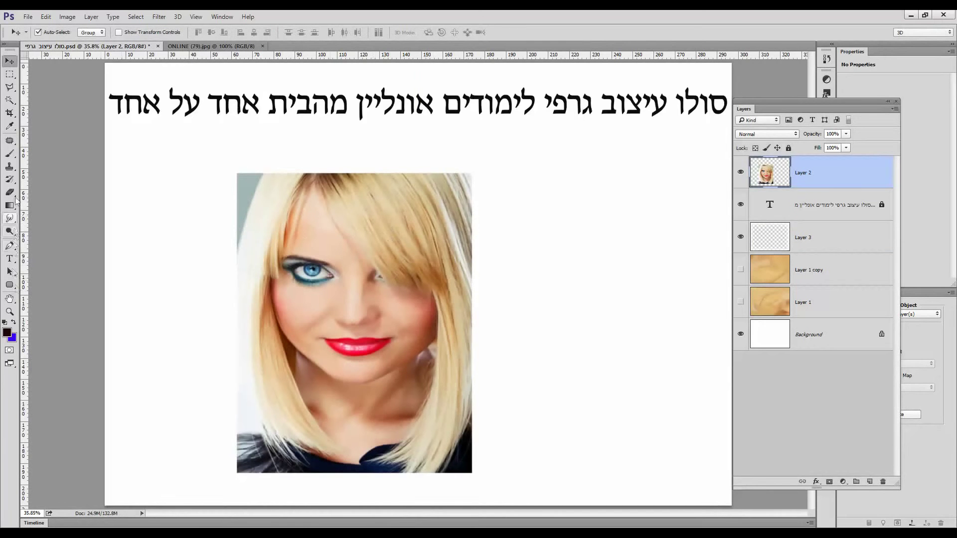
Smudge the blonde fringe above the covered eye with a soft 201 px brush at 50% strength.
left_click(12, 223)
left_click(40, 241)
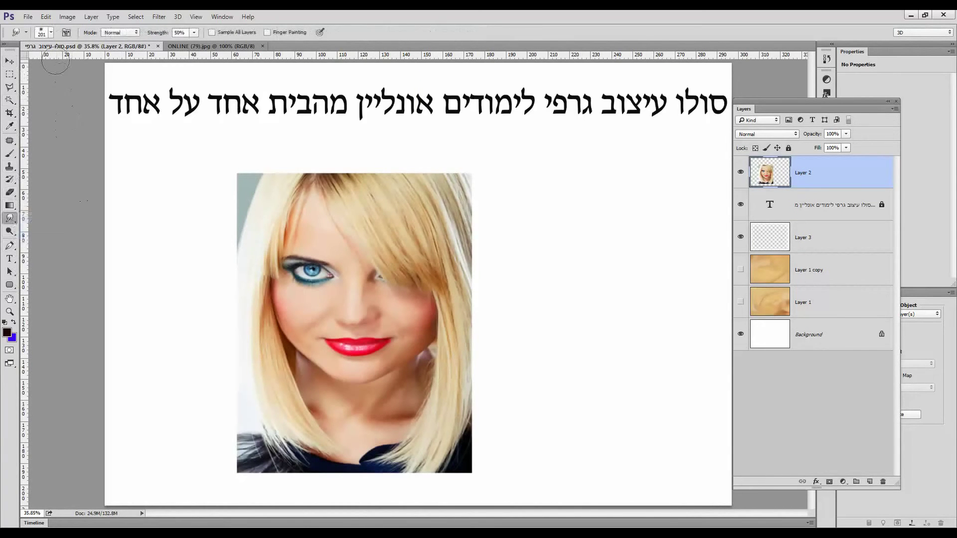
left_click(51, 33)
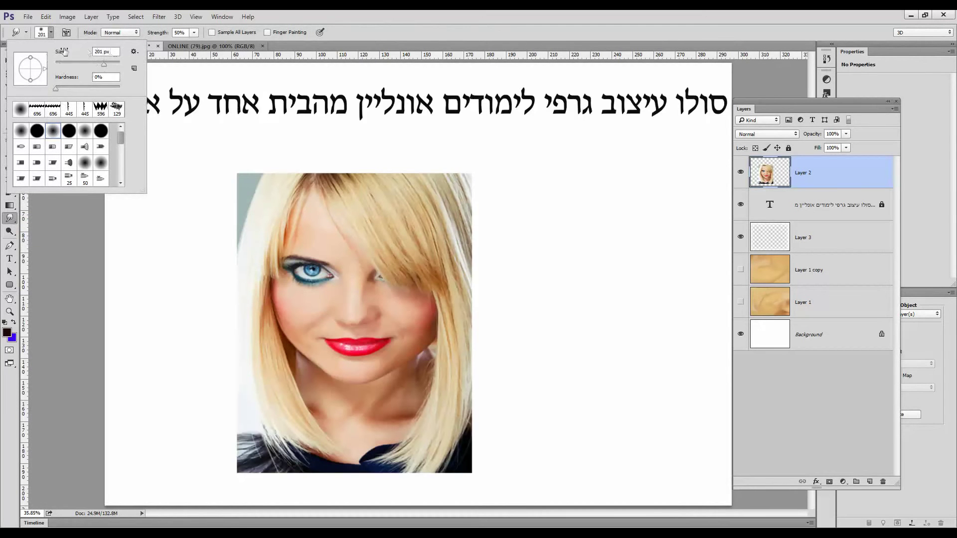
left_click(379, 202)
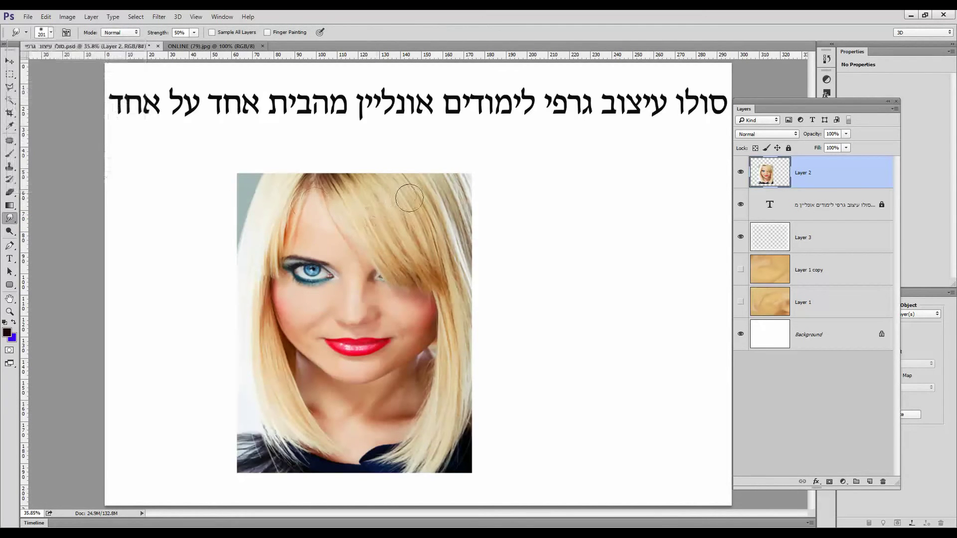
mouse_move(445, 209)
left_mouse_down()
mouse_move(399, 222)
mouse_move(392, 241)
mouse_move(443, 245)
mouse_move(453, 209)
mouse_move(447, 193)
mouse_move(374, 174)
mouse_move(346, 184)
mouse_move(345, 208)
mouse_move(367, 248)
mouse_move(406, 257)
mouse_move(378, 206)
mouse_move(407, 254)
mouse_move(430, 268)
mouse_move(452, 262)
mouse_move(464, 186)
mouse_move(458, 274)
mouse_move(410, 279)
mouse_move(462, 245)
mouse_move(463, 274)
mouse_move(407, 282)
left_mouse_up()
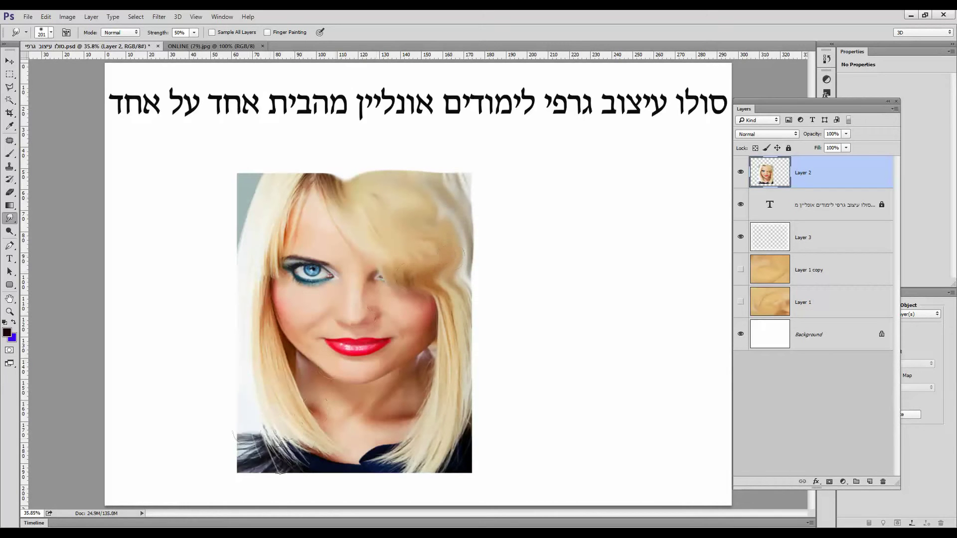
Marquee-select a rectangle of the smudged hair, delete the rest of the portrait by inverting the selection, and deselect.
left_click(10, 74)
left_click_drag(370, 186, 452, 251)
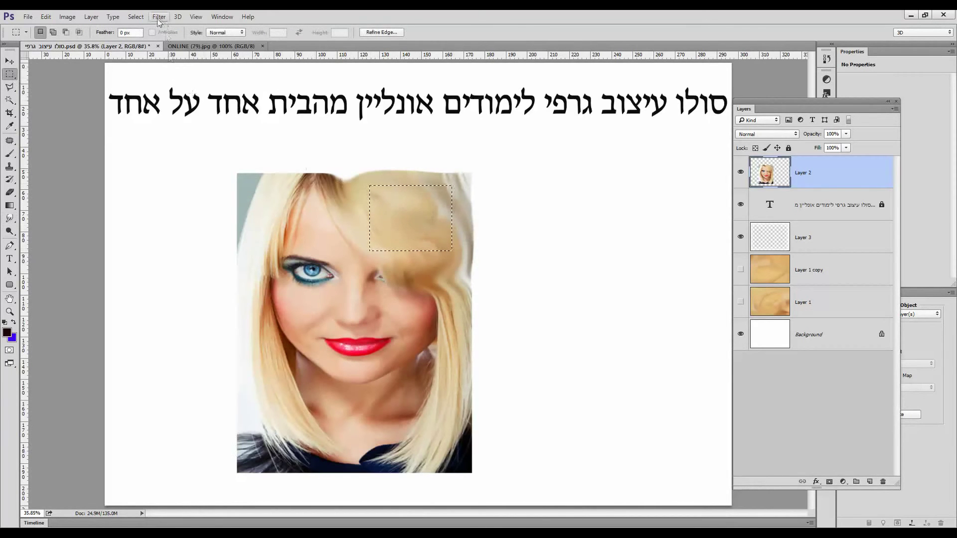
left_click(135, 16)
left_click(143, 57)
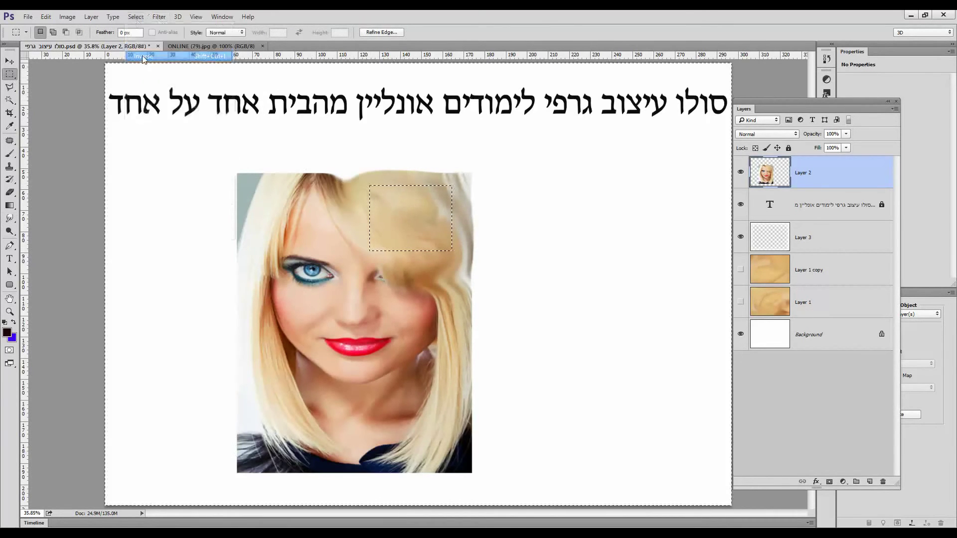
key("Delete")
key("ctrl+d")
Enlarge the isolated hair patch until it fills most of the canvas.
key("ctrl+t")
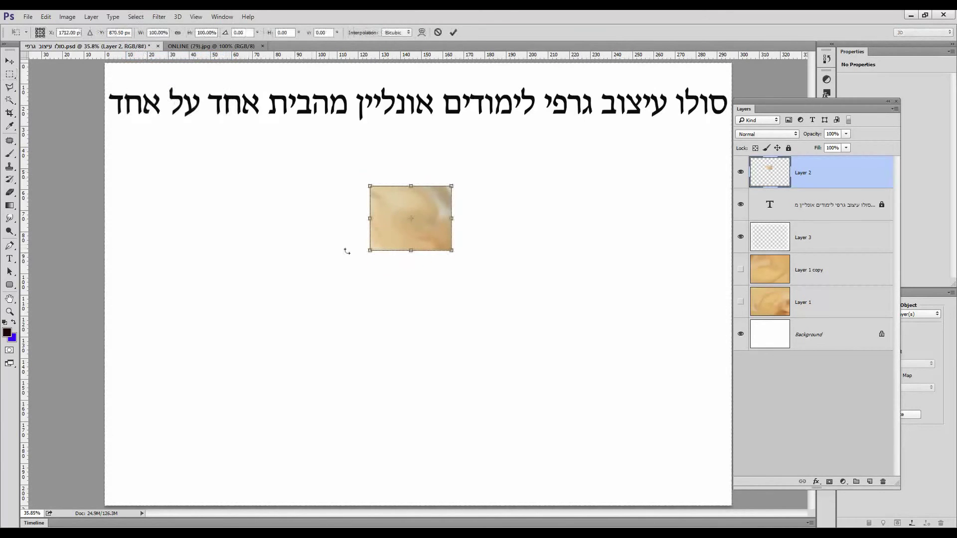
left_click_drag(373, 253, 136, 436)
left_click_drag(452, 186, 638, 97)
key("Return")
key("m")
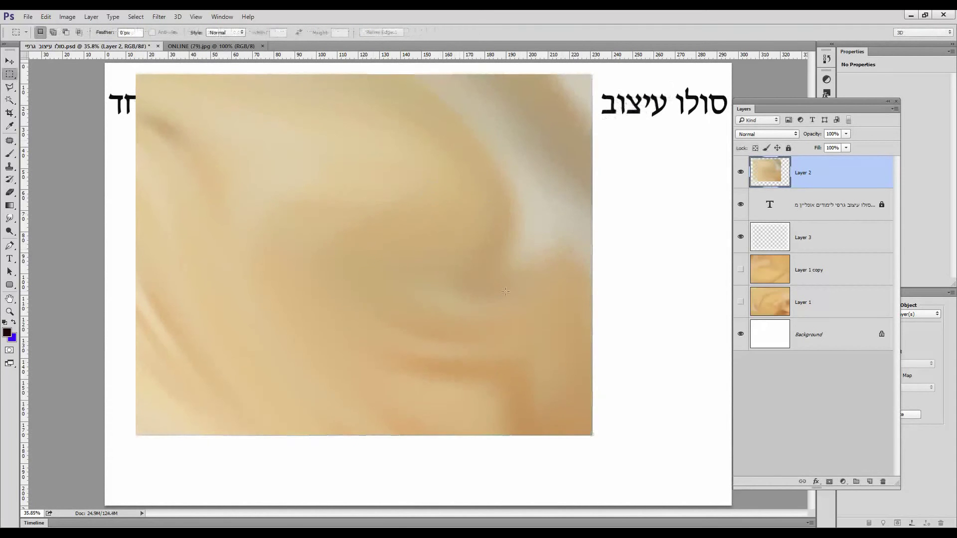
Undo the patch enlargement, the deselection and the deletion to bring back the full portrait.
key("ctrl+alt+z")
key("ctrl+alt+z")
key("ctrl+alt+z")
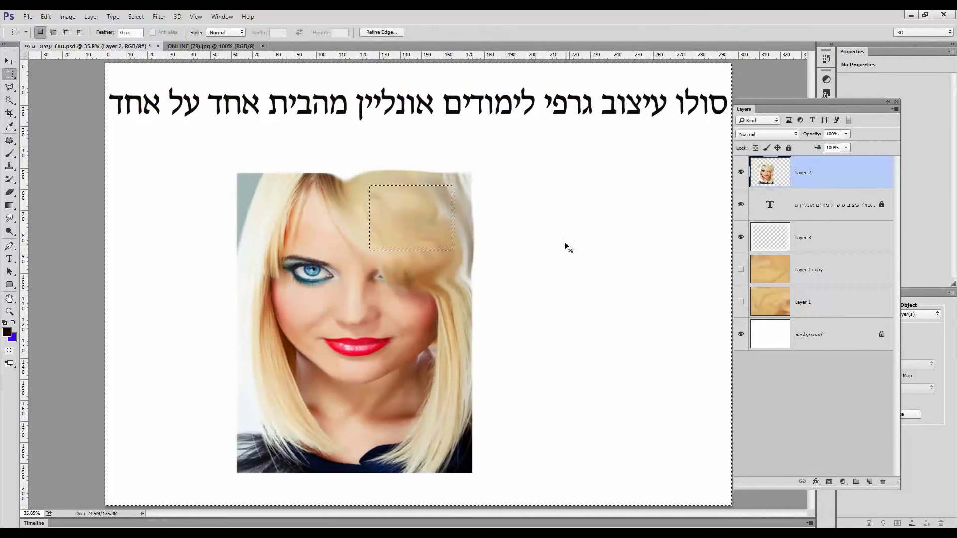
Clear the selection and smudge the dark clothing and hair ends in the portrait's lower-left corner at 50% strength.
key("ctrl+d")
left_click(9, 311)
left_click(259, 450)
scroll(318, 427, "down", 2)
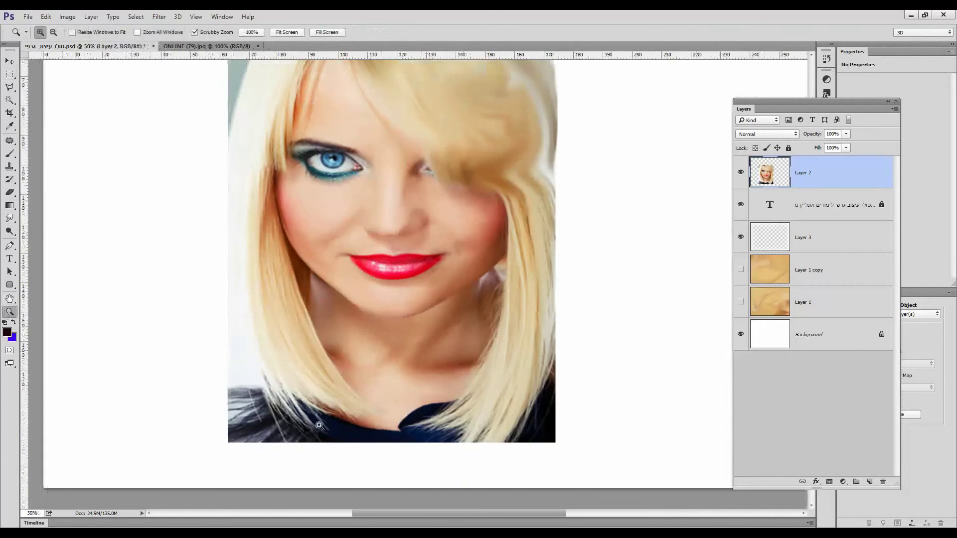
left_click(9, 217)
left_click(56, 235)
mouse_move(272, 413)
left_mouse_down()
mouse_move(279, 403)
mouse_move(305, 411)
mouse_move(261, 410)
mouse_move(251, 397)
mouse_move(239, 411)
mouse_move(299, 433)
mouse_move(319, 423)
mouse_move(324, 401)
mouse_move(339, 424)
mouse_move(344, 409)
mouse_move(257, 375)
mouse_move(343, 407)
mouse_move(352, 439)
mouse_move(319, 371)
left_mouse_up()
left_click_drag(340, 459, 326, 417)
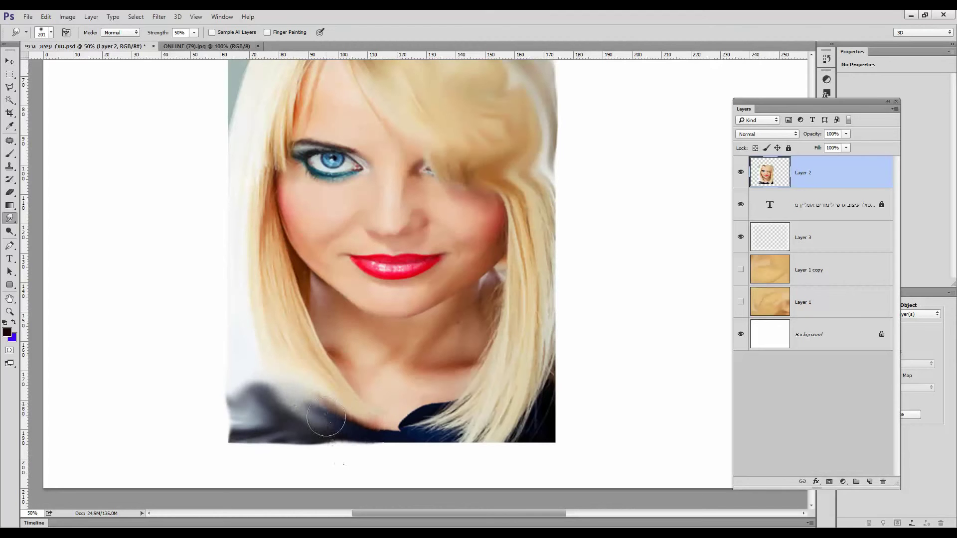
Marquee-select a small rectangle of the smudged dark clothing, invert the selection and delete the rest of the portrait.
left_click(9, 74)
mouse_move(252, 388)
left_mouse_down()
mouse_move(342, 434)
mouse_move(291, 425)
left_mouse_up()
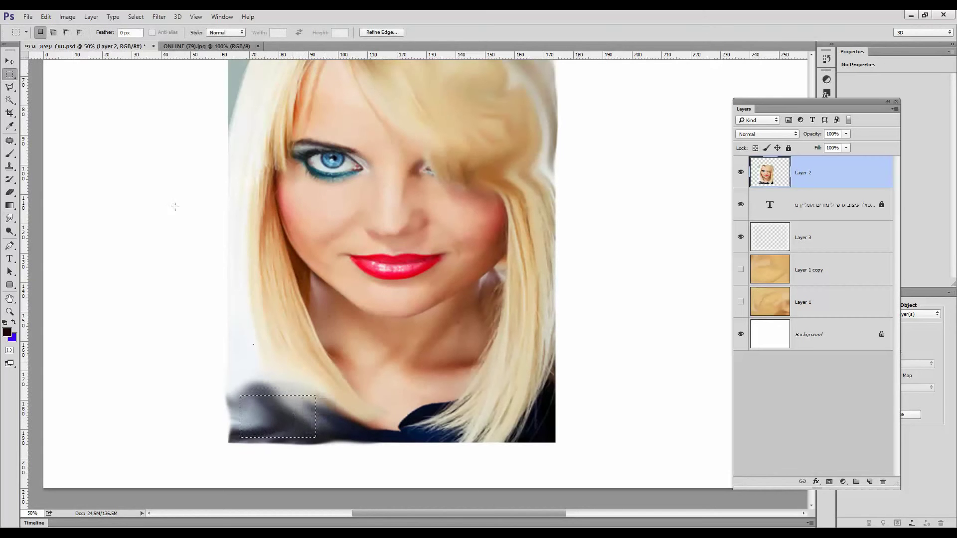
left_click(134, 17)
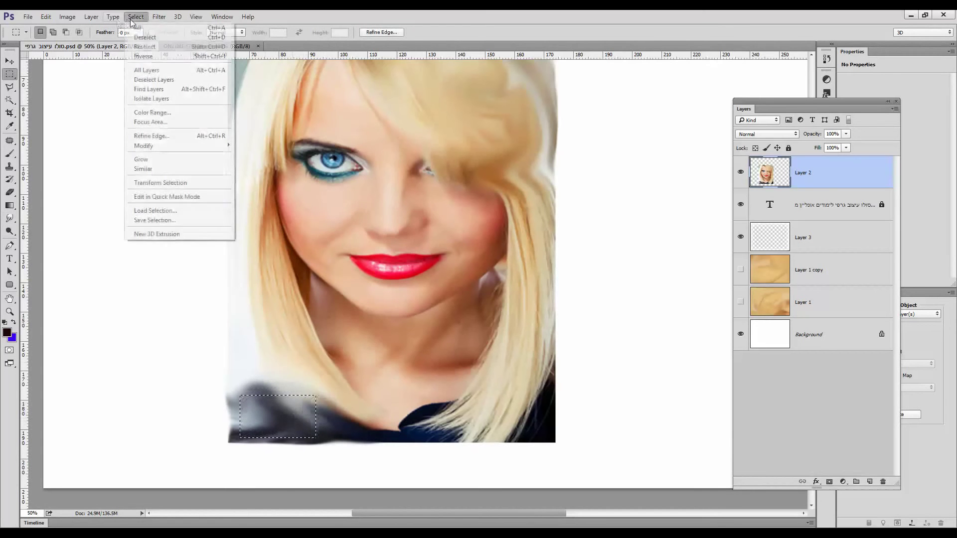
left_click(151, 56)
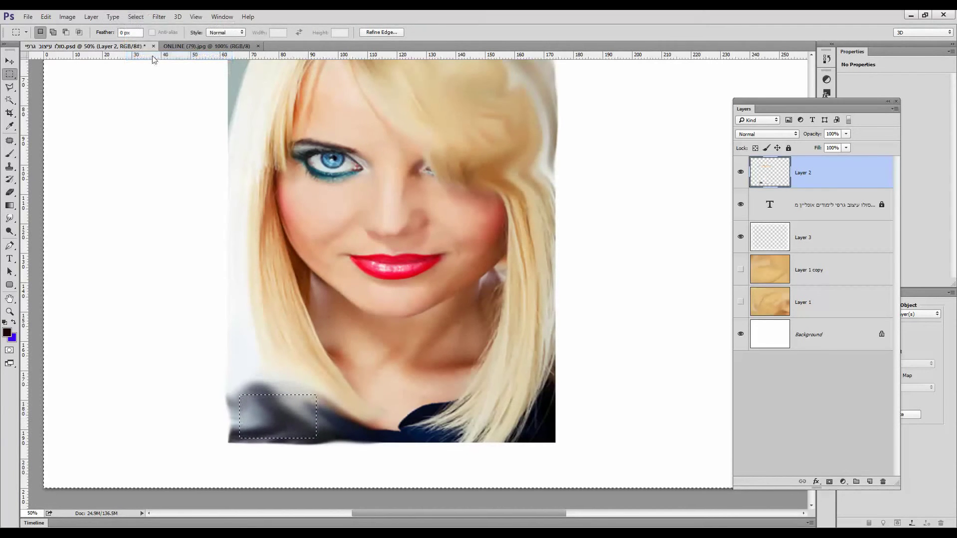
key("Delete")
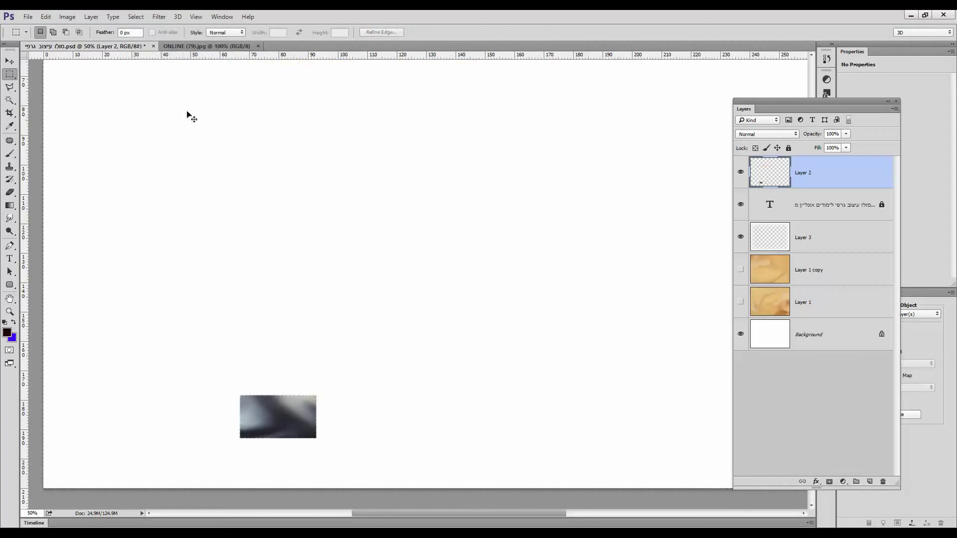
Enlarge the dark patch to about 1264% width and 1523% height so that it covers the whole canvas.
key("ctrl+t")
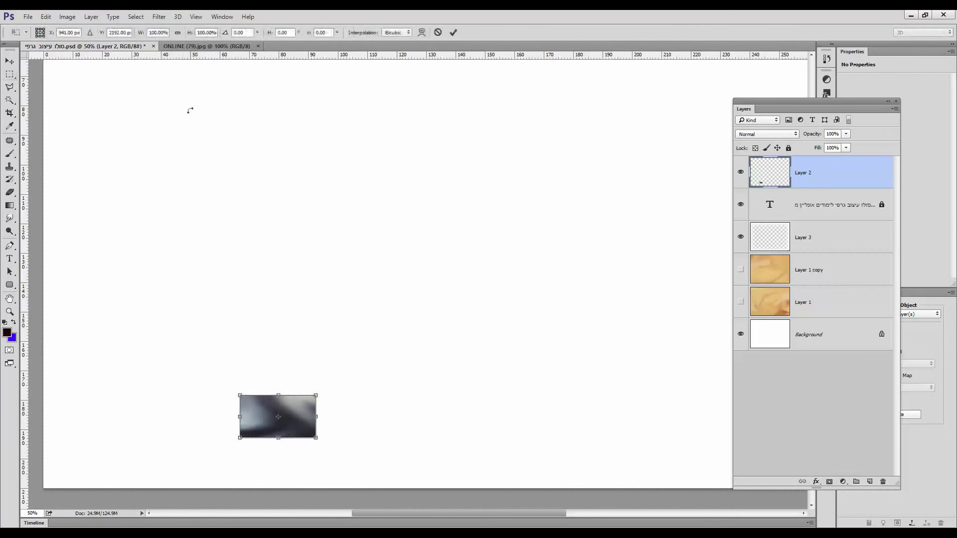
left_click(45, 18)
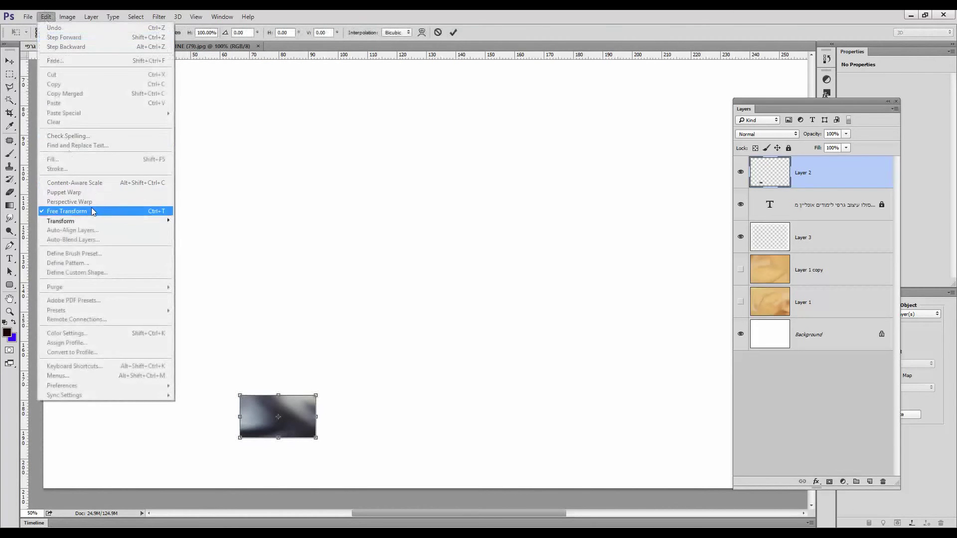
left_click(317, 341)
left_click_drag(317, 394, 633, 180)
key("ctrl+0")
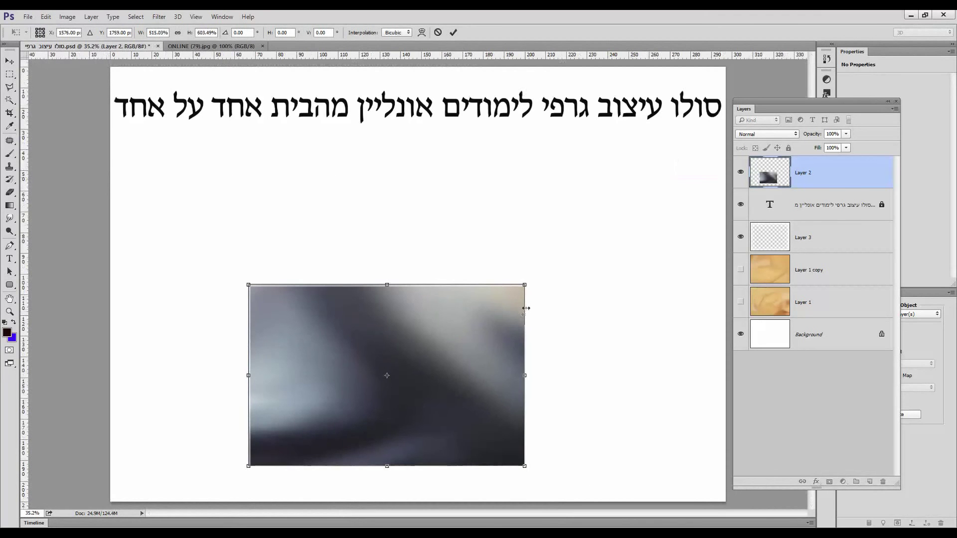
left_click_drag(527, 284, 761, 49)
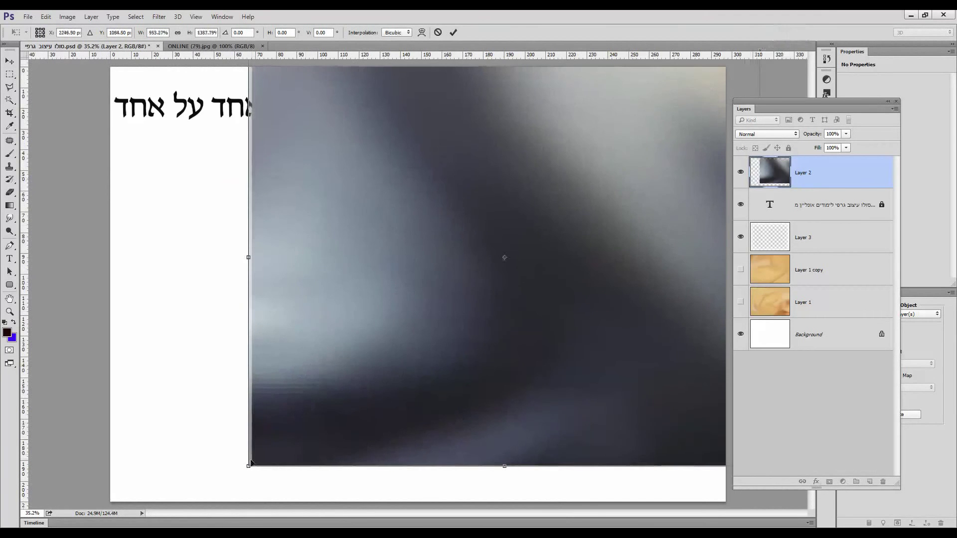
left_click_drag(229, 471, 92, 506)
key("Return")
key("m")
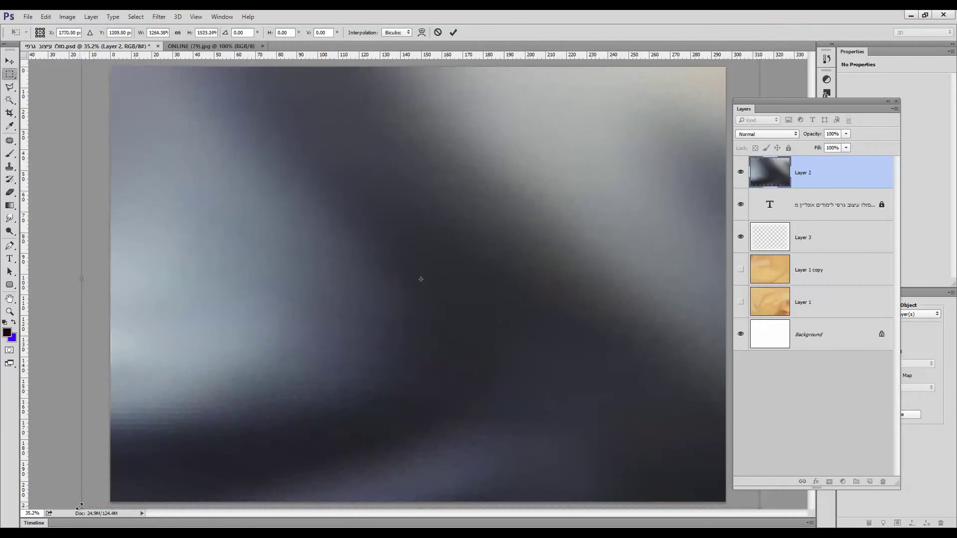
Duplicate Layer 2 and set the copy's blending mode to Overlay.
left_click_drag(836, 174, 870, 481)
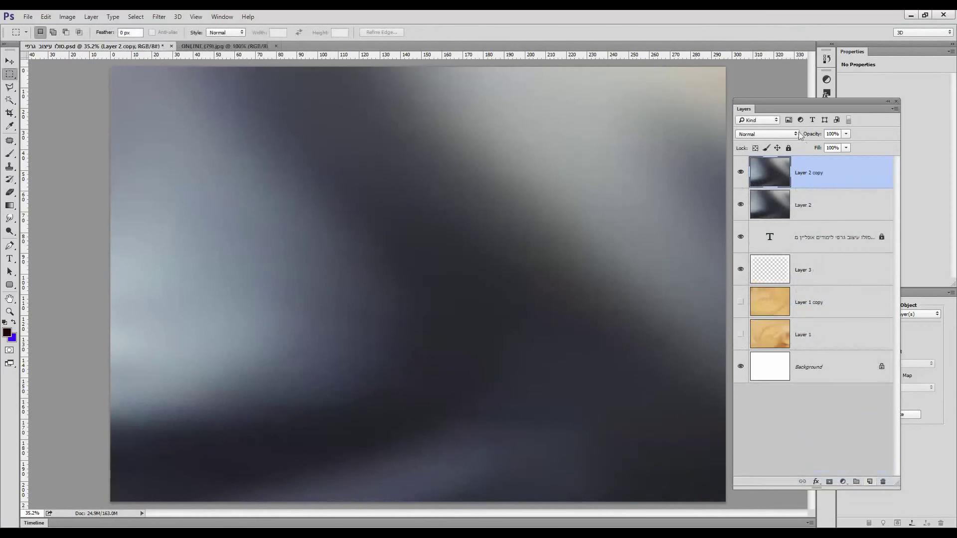
left_click(795, 134)
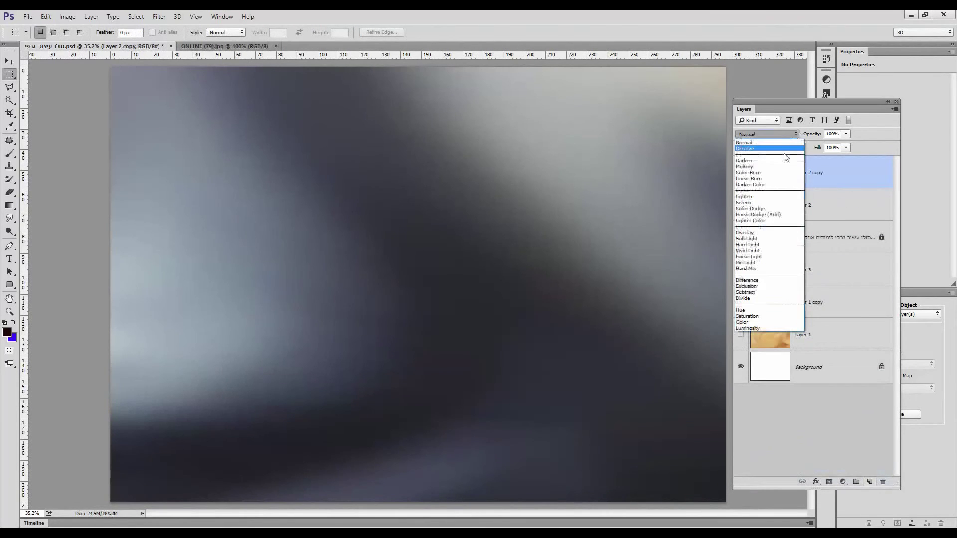
left_click(770, 234)
Rotate the Overlay copy of Layer 2 and enlarge it so that it still covers the whole canvas.
key("ctrl+minus")
key("ctrl+minus")
key("ctrl+minus")
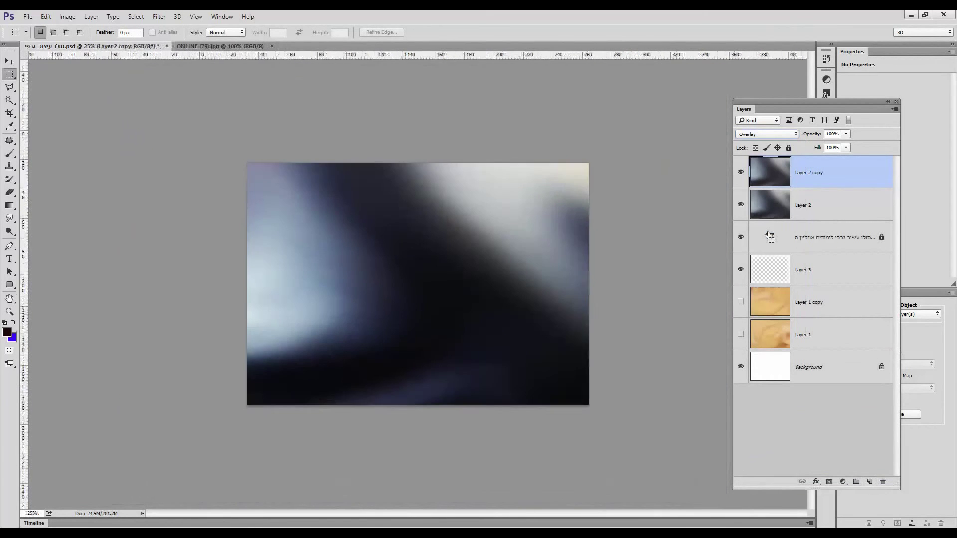
key("ctrl+t")
left_click_drag(587, 161, 132, 155)
left_click_drag(535, 253, 643, 236)
left_click_drag(549, 300, 560, 315)
key("Return")
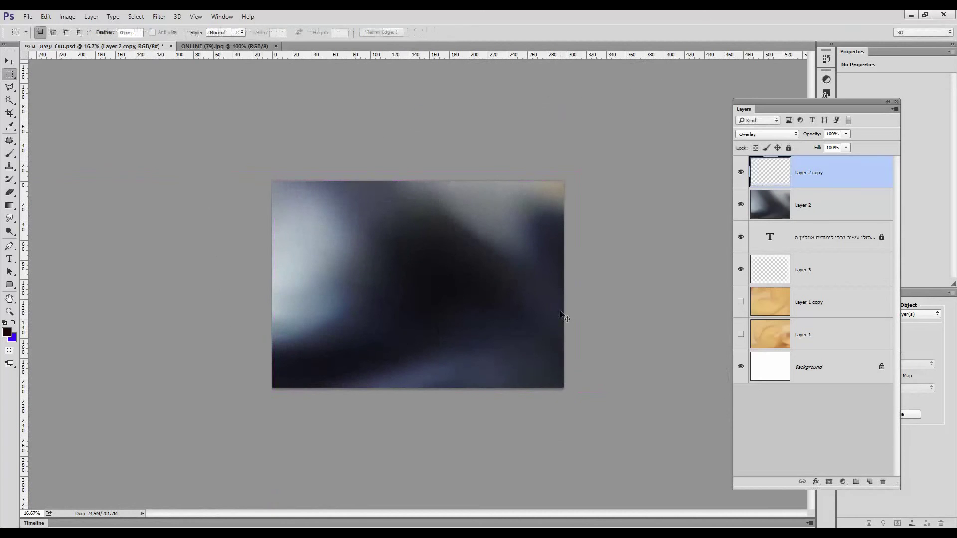
key("ctrl+0")
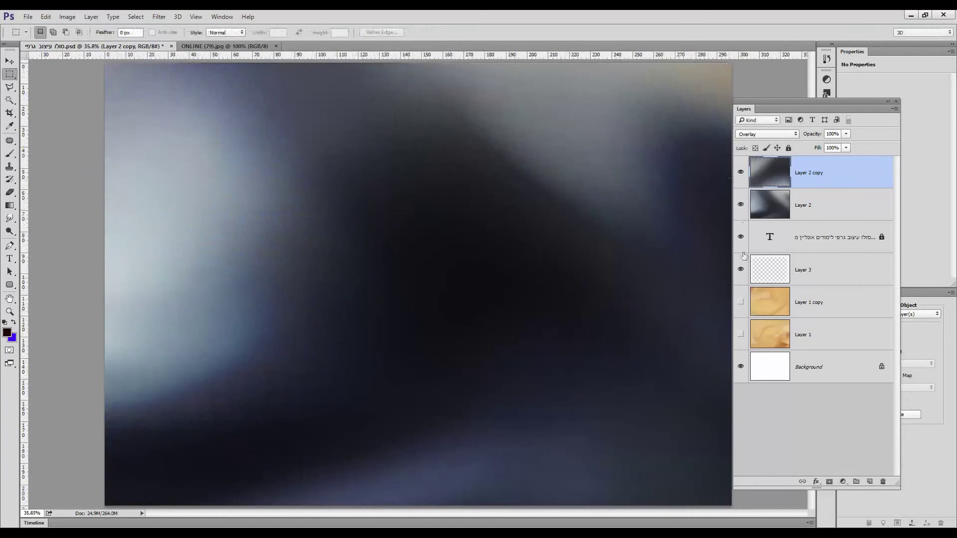
Hide Layer 2 and its Overlay copy, and switch to the Move tool.
left_click(741, 173)
left_click(741, 206)
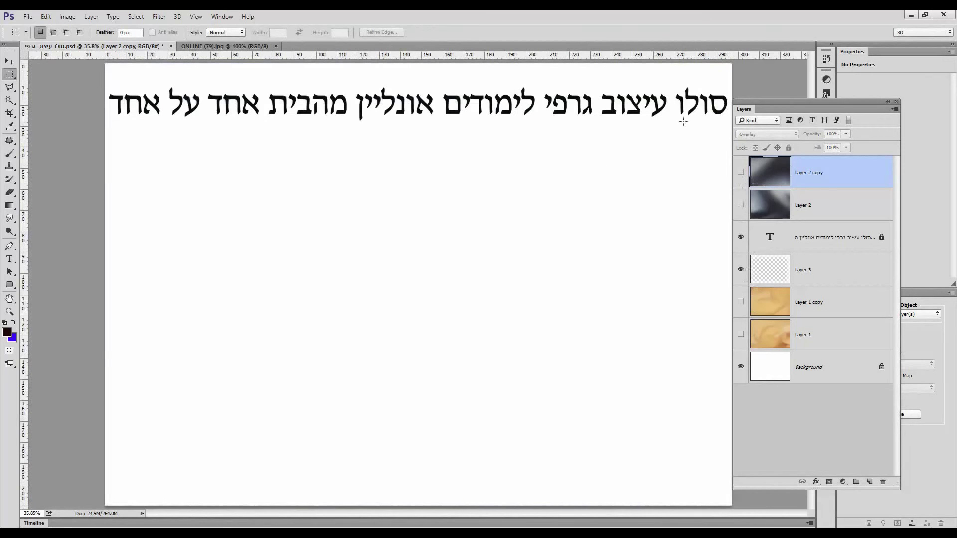
left_click(10, 61)
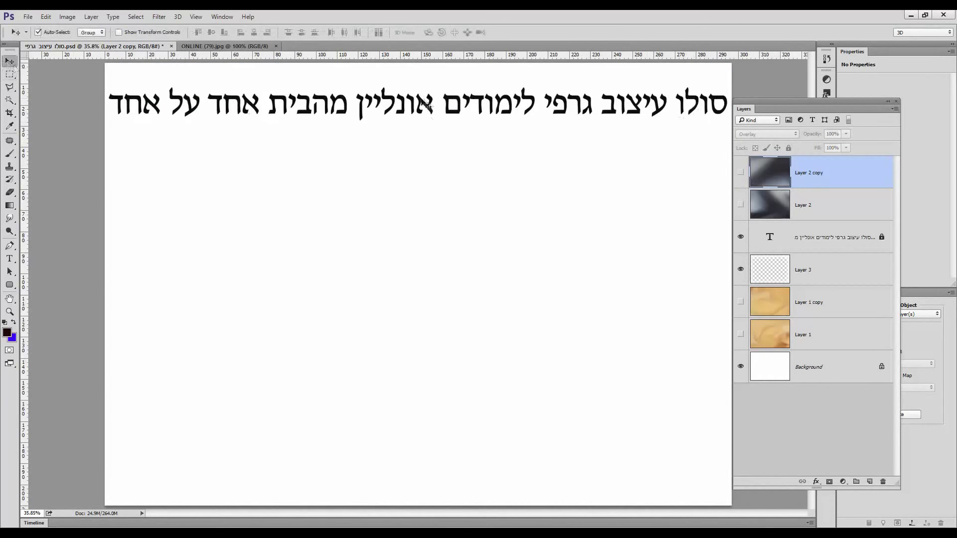
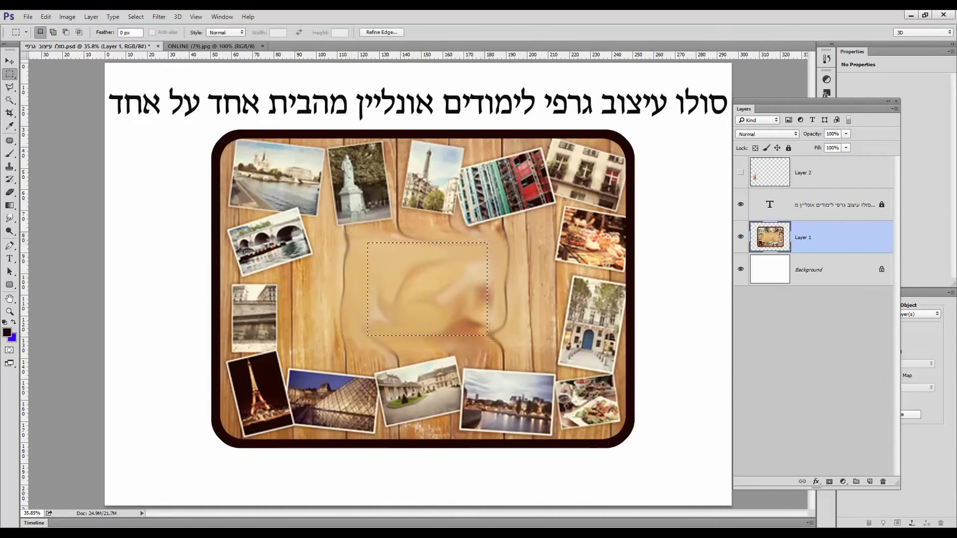
Invert the selection around the smudged wood patch on Layer 1, delete the rest of the collage and deselect.
left_click(135, 16)
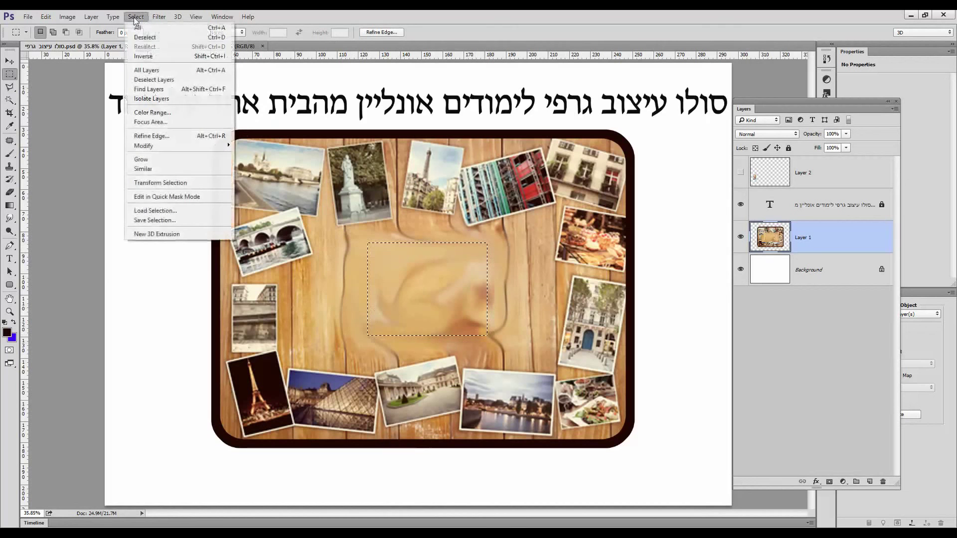
left_click(144, 56)
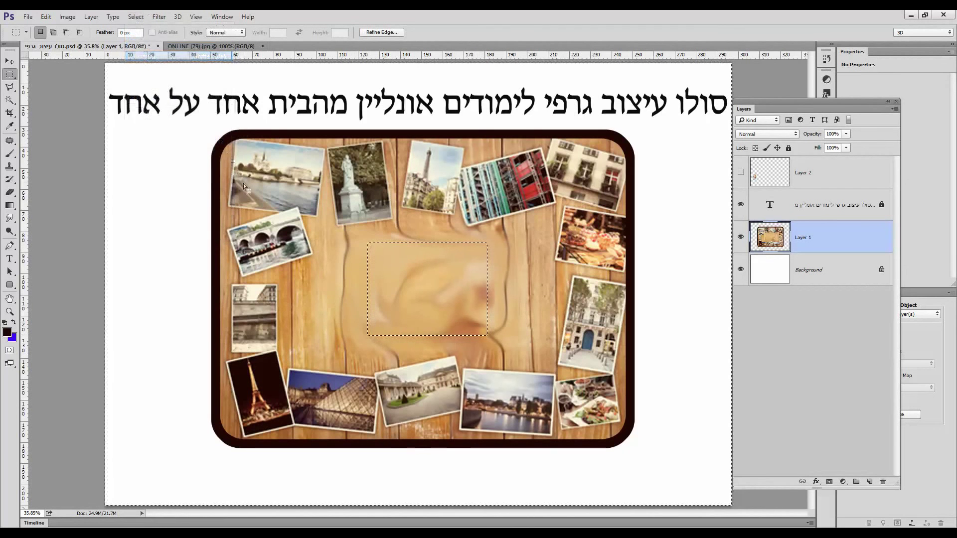
key("Delete")
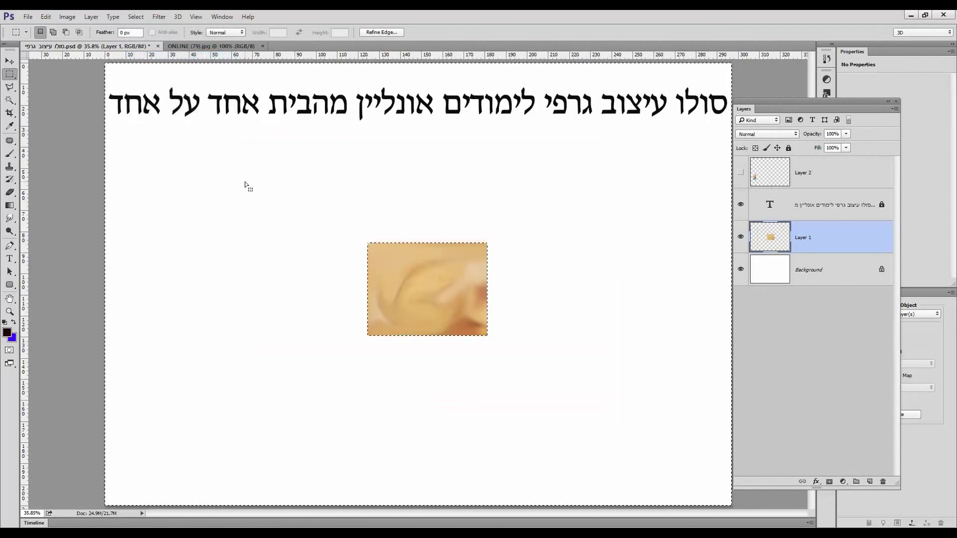
left_click(135, 18)
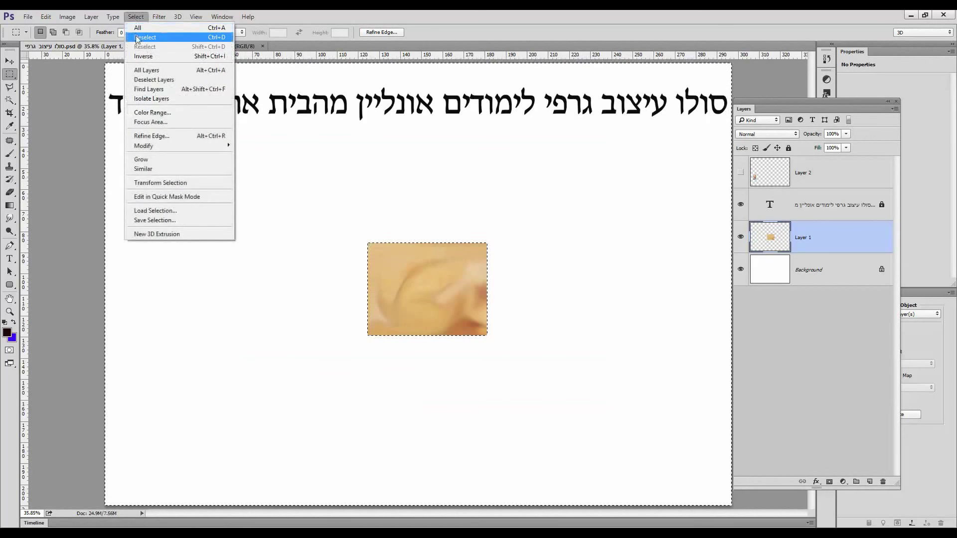
left_click(137, 35)
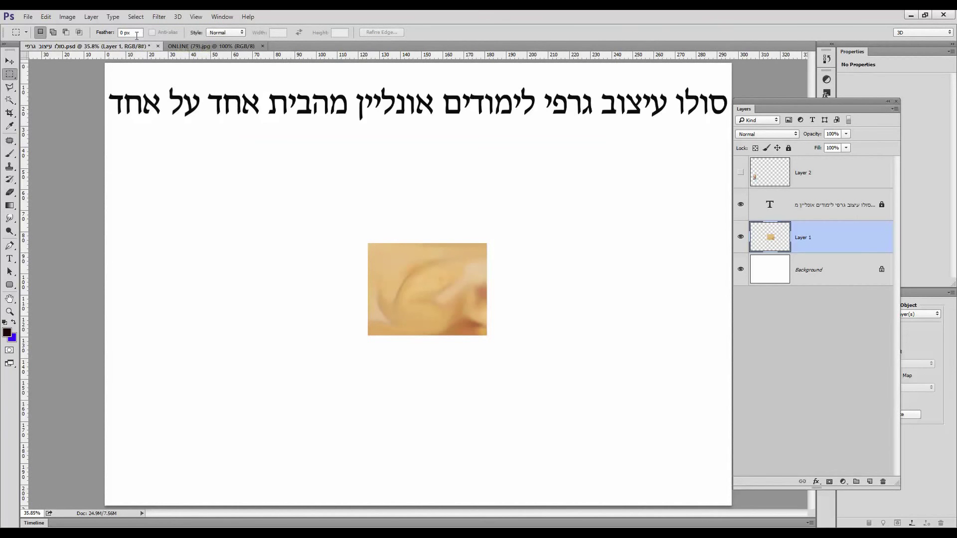
Enlarge the smudged wood patch on Layer 1 with Free Transform until it fills the whole canvas.
left_click(10, 61)
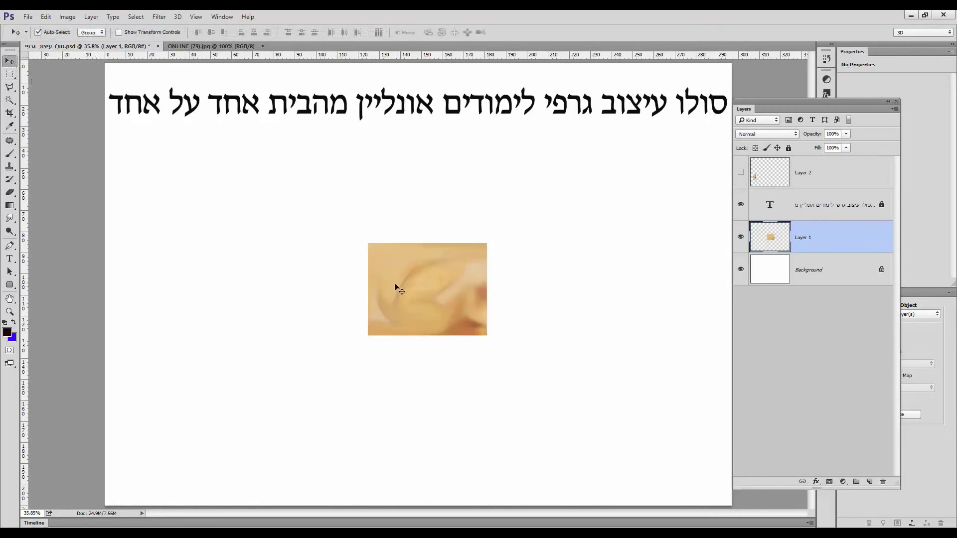
left_click(46, 17)
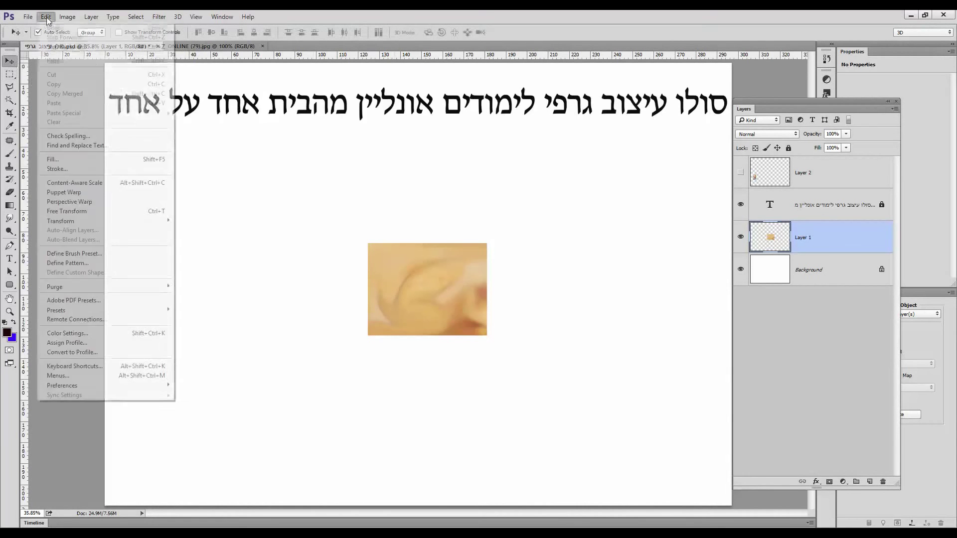
left_click(98, 215)
left_click_drag(485, 243, 731, 61)
left_click_drag(369, 336, 105, 505)
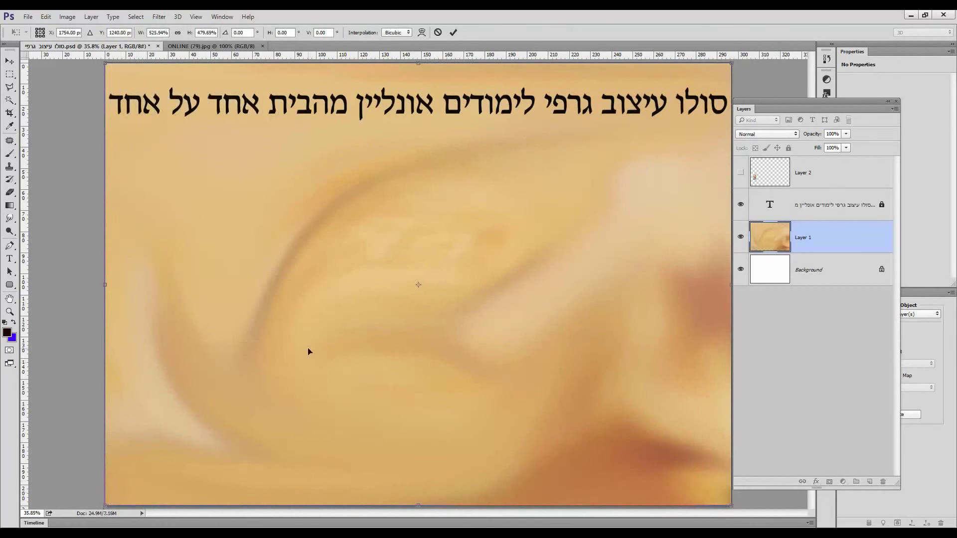
key("Return")
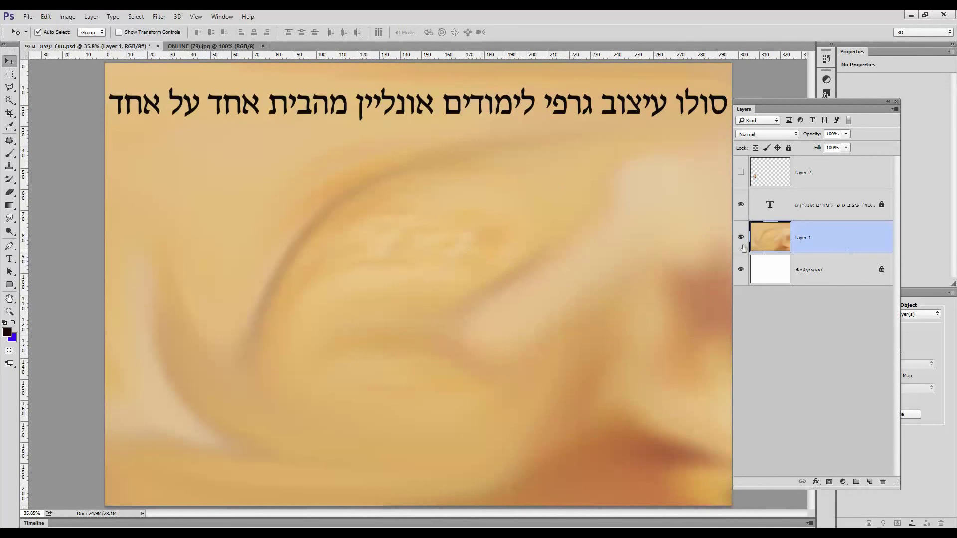
left_click(847, 135)
left_click_drag(831, 148, 854, 144)
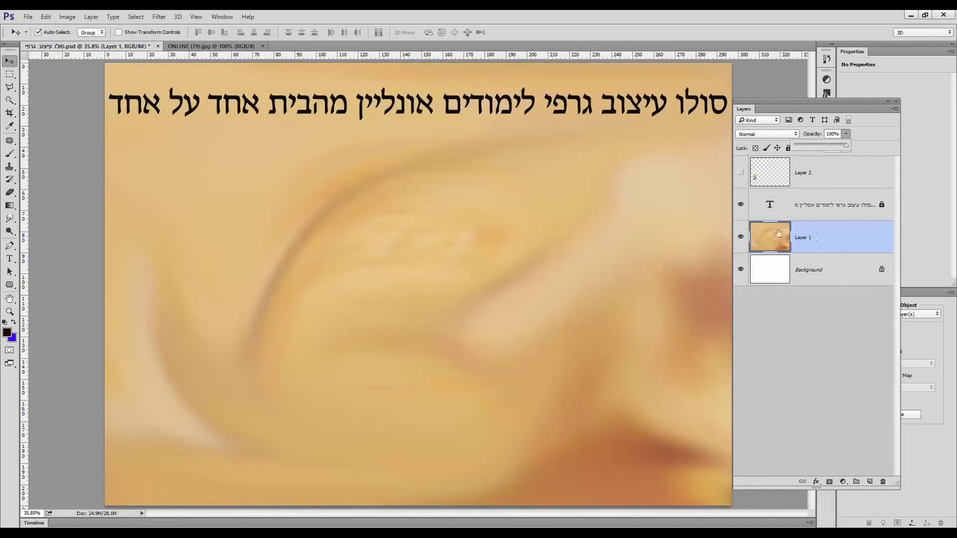
left_click(741, 237)
left_click(741, 237)
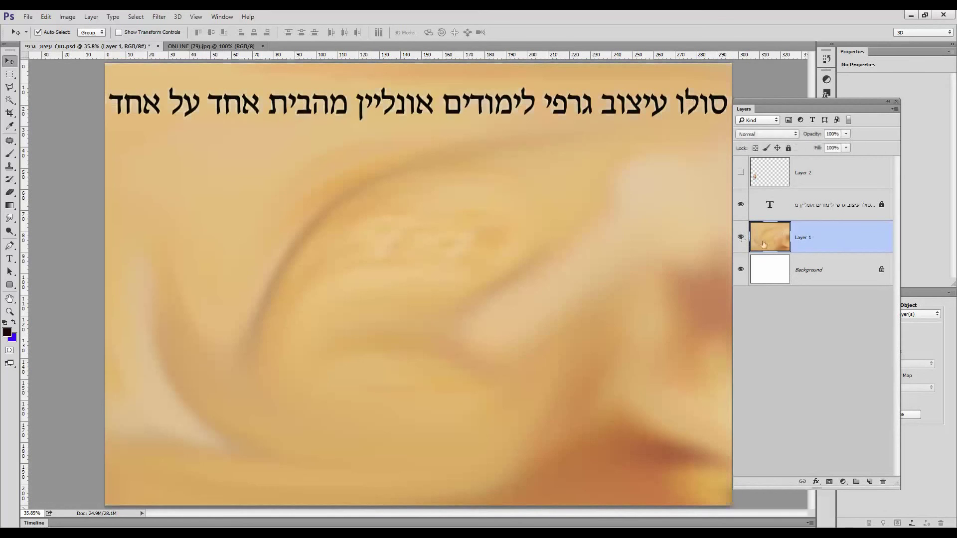
Duplicate Layer 1 and set the copy's blending mode to Overlay.
left_click_drag(827, 235, 871, 482)
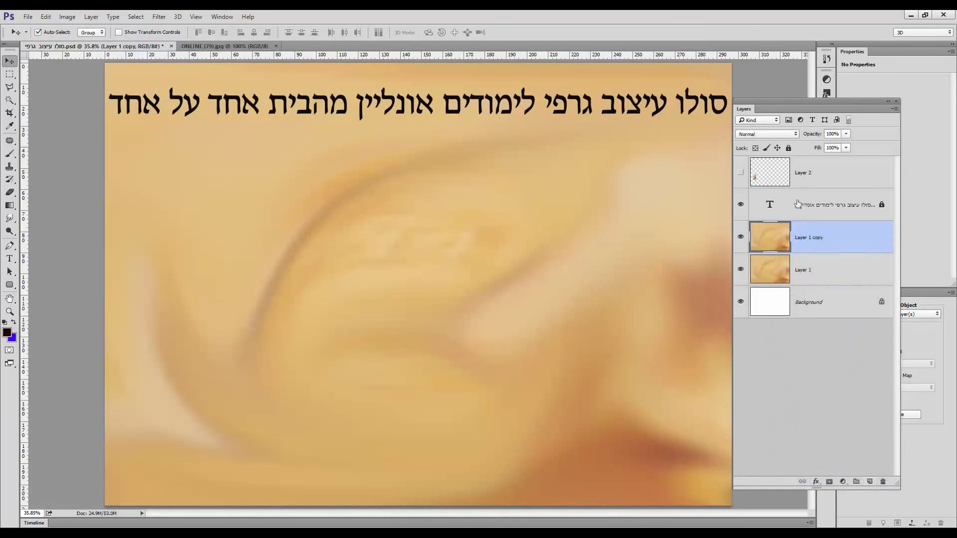
left_click(776, 135)
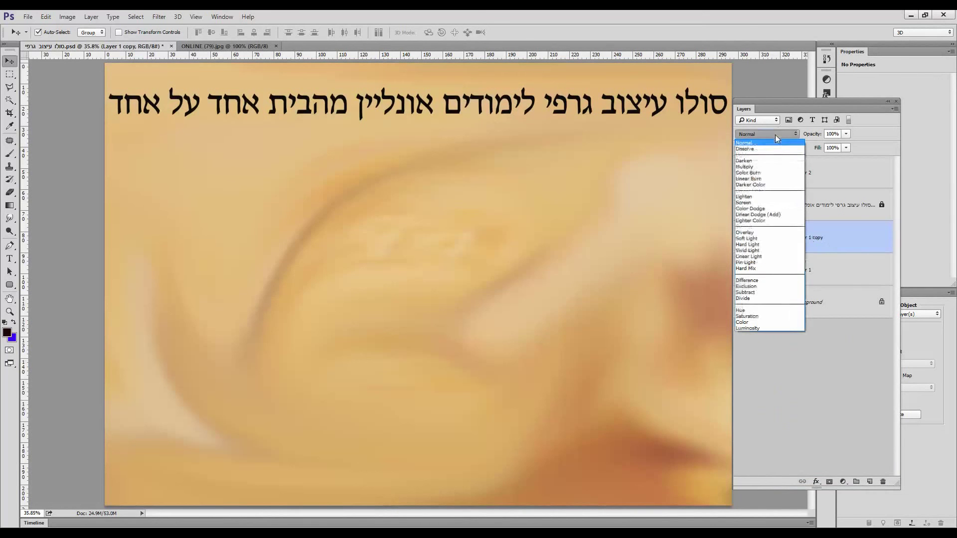
left_click(766, 234)
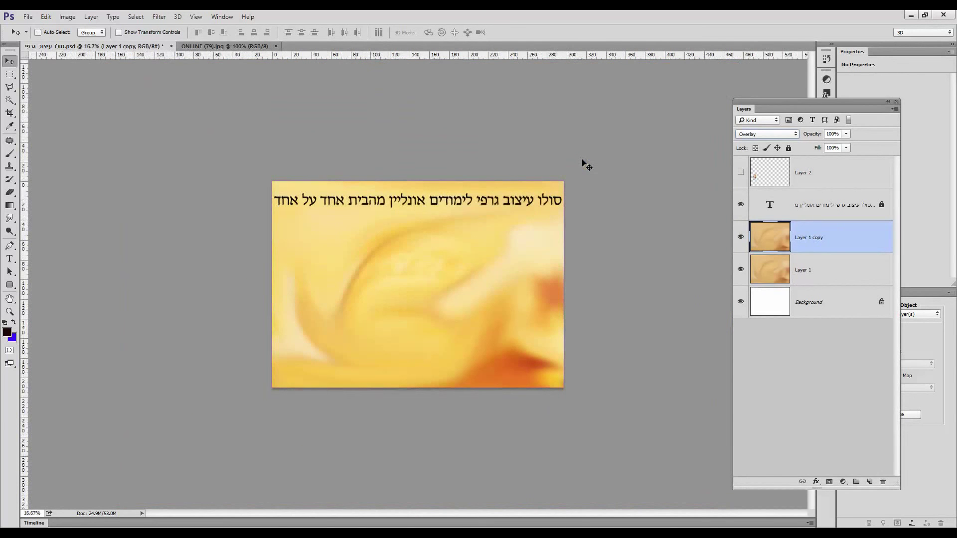
Rotate the Layer 1 copy by about -145° and enlarge it to about 137% by 200%, covering the whole canvas.
key("ctrl+t")
left_click(46, 16)
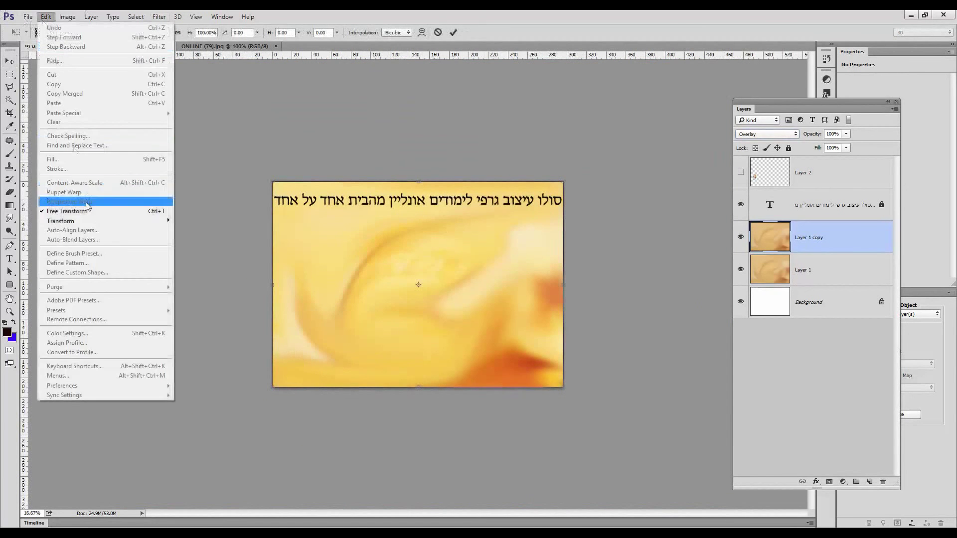
left_click(576, 173)
left_click_drag(571, 169, 182, 289)
left_click_drag(481, 199, 566, 128)
left_click_drag(358, 368, 295, 463)
left_click_drag(291, 212, 249, 183)
left_click_drag(530, 380, 572, 403)
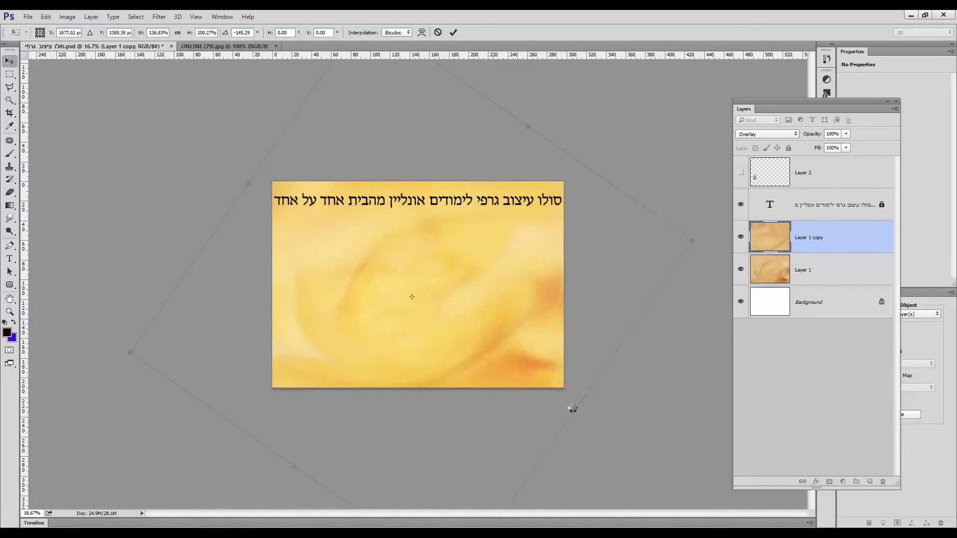
key("Return")
key("ctrl+0")
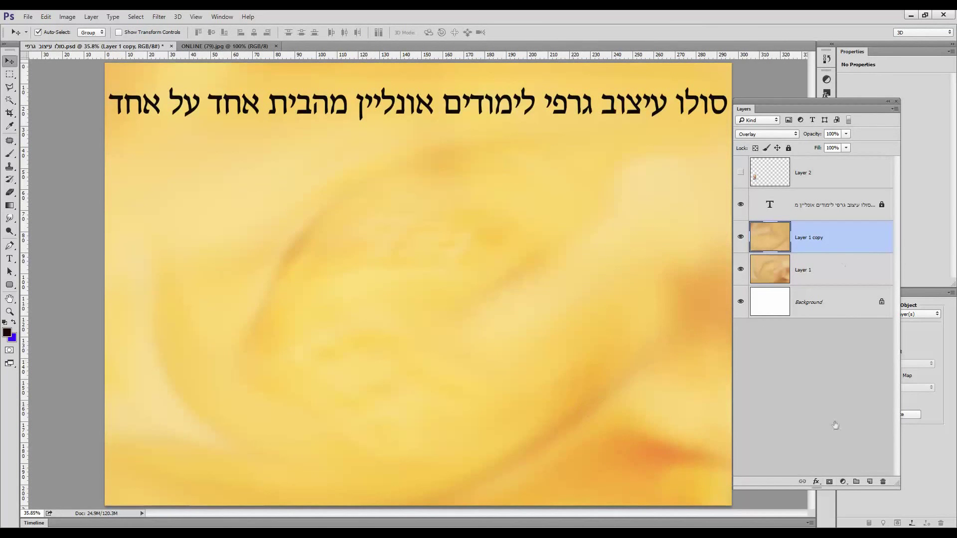
Add a new layer and make a rectangular selection just inside the canvas edges, feathered by 100 pixels.
left_click(871, 481)
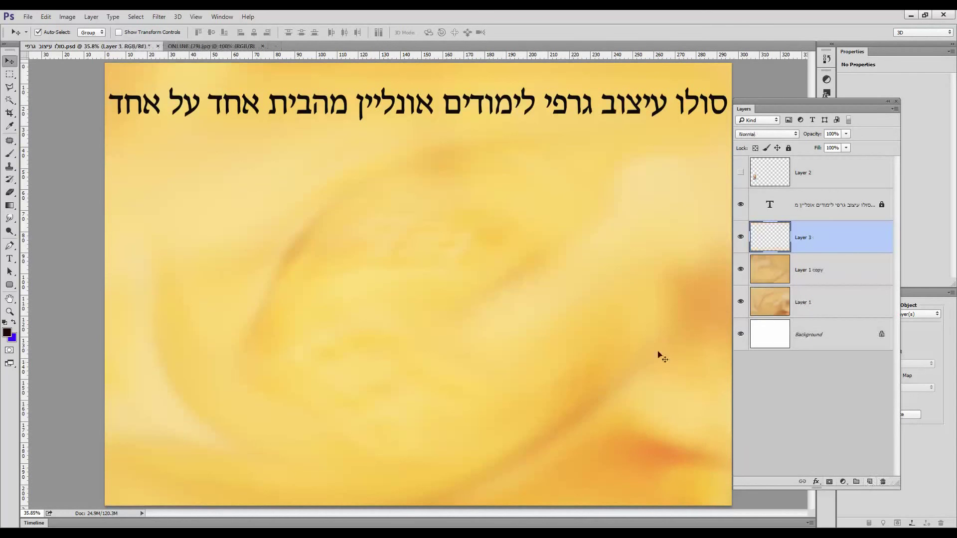
left_click(10, 74)
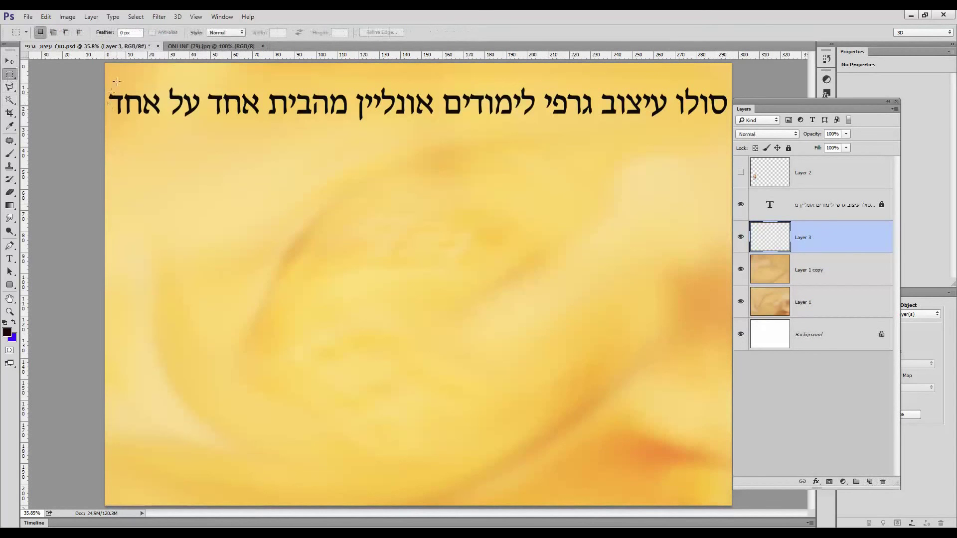
left_click_drag(117, 87, 712, 489)
right_click(549, 271)
left_click(570, 301)
type("100")
key("Return")
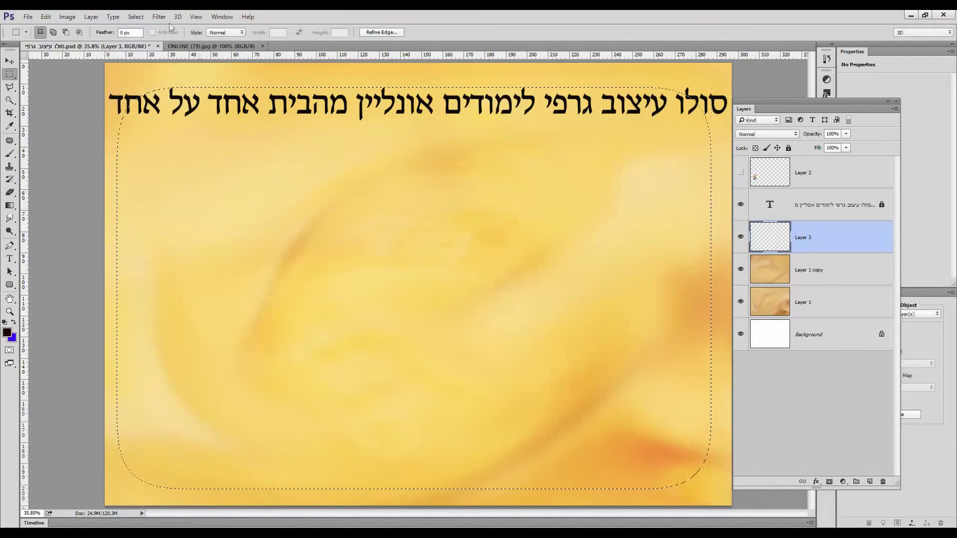
Invert the feathered selection, fill the border area on Layer 3 with white and deselect.
left_click(135, 16)
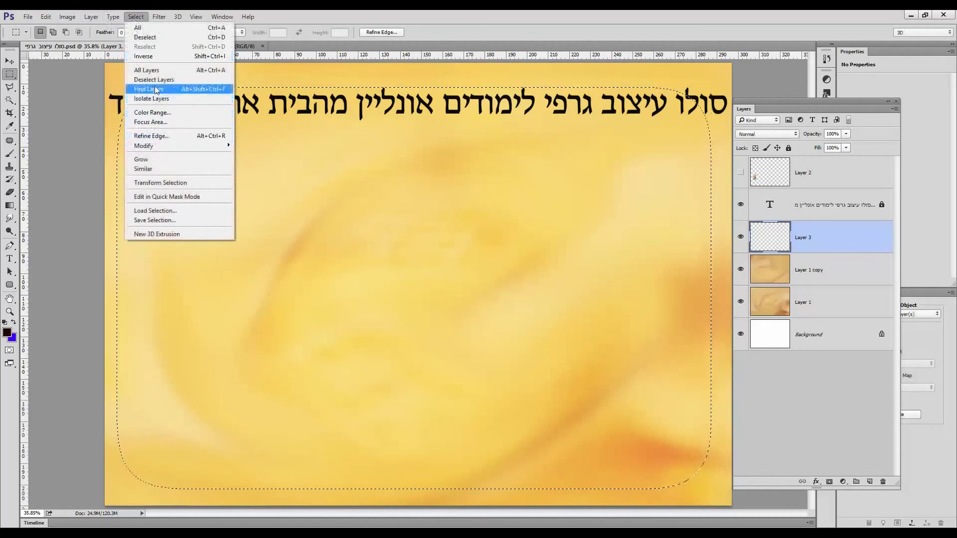
left_click(162, 62)
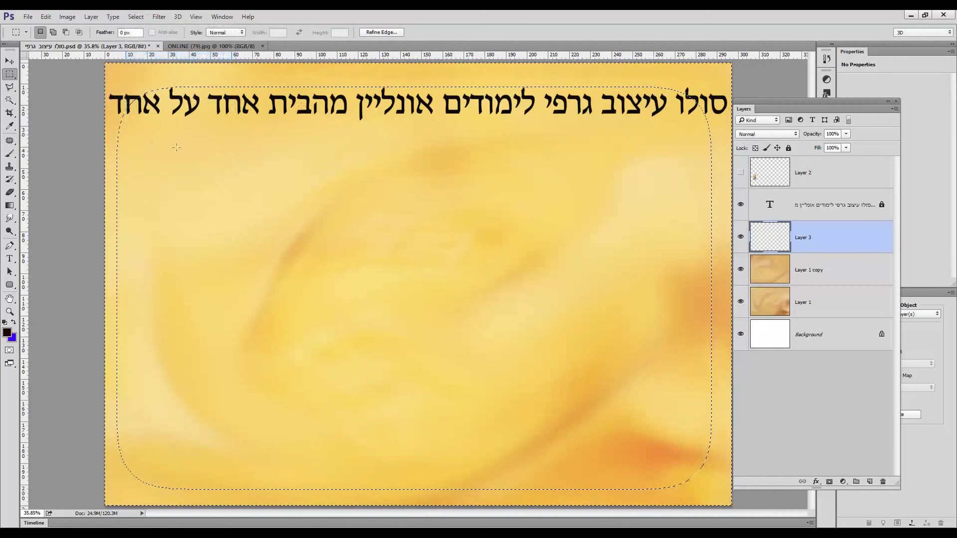
right_click(170, 77)
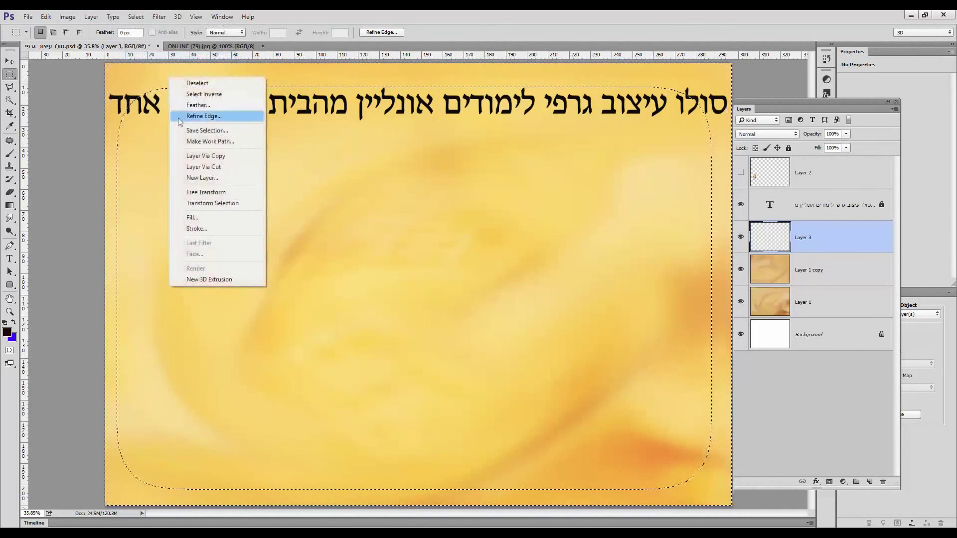
left_click(196, 216)
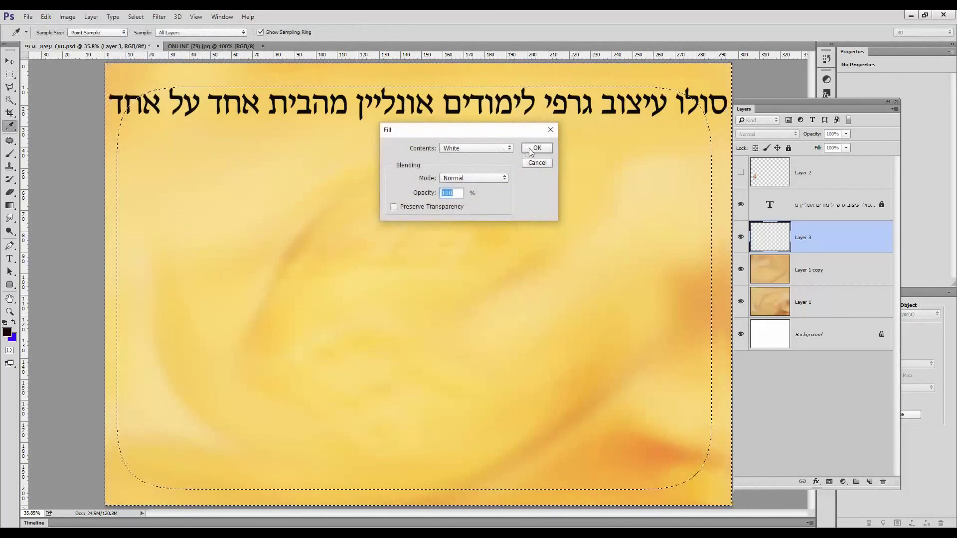
left_click(536, 148)
key("m")
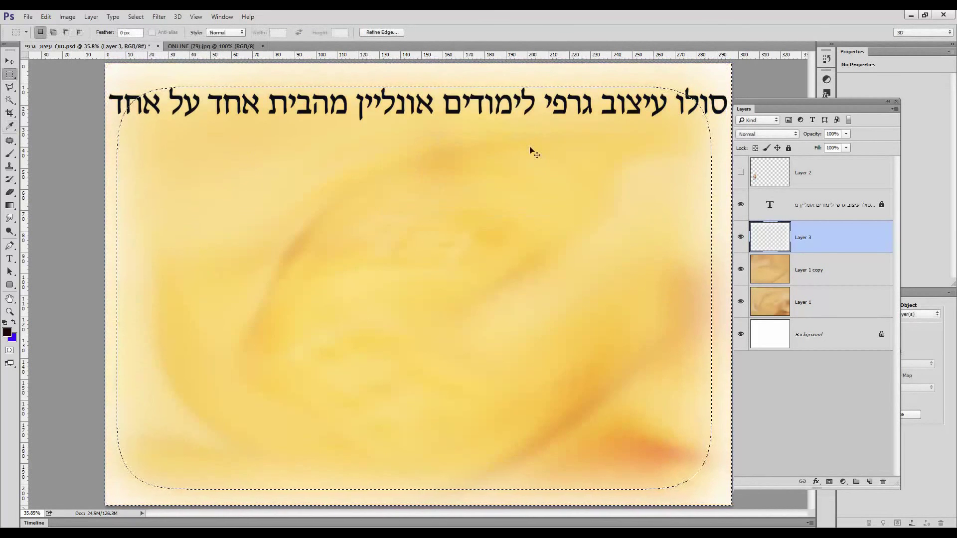
key("ctrl+d")
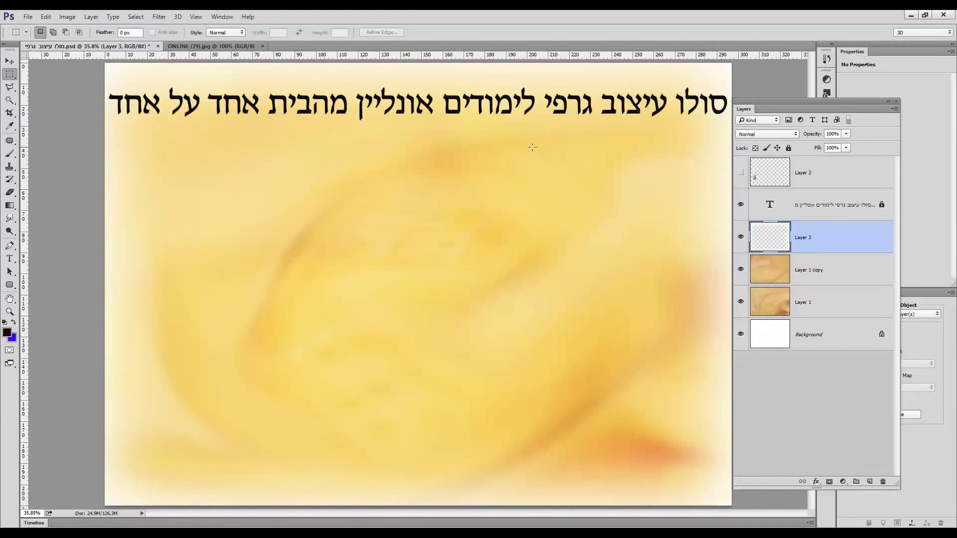
Show the portrait on Layer 2 instead of Layer 1 and its copy, and move it closer to the canvas centre.
left_click(742, 270)
left_click(741, 303)
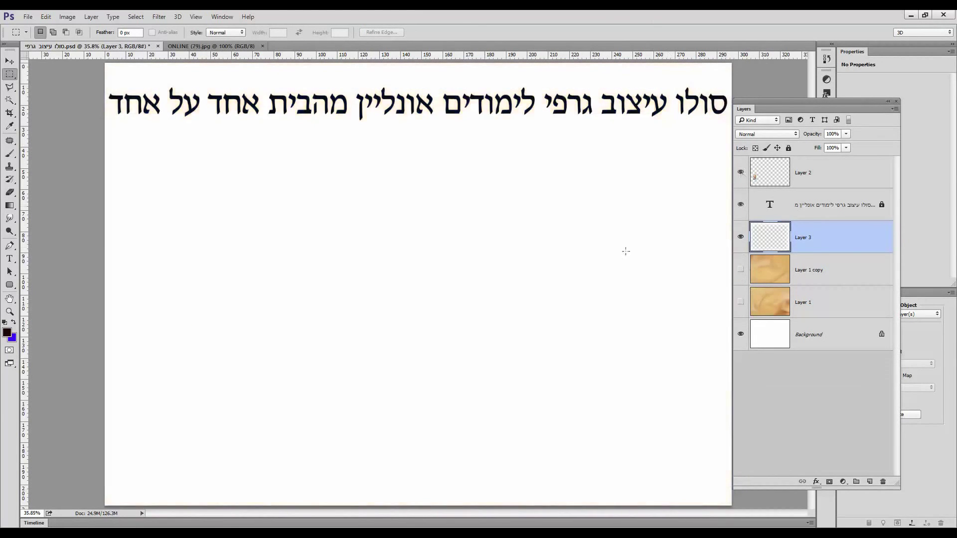
left_click(10, 60)
left_click_drag(189, 338, 284, 239)
Enlarge the portrait on Layer 2 to fill most of the canvas height below the title text.
key("ctrl+t")
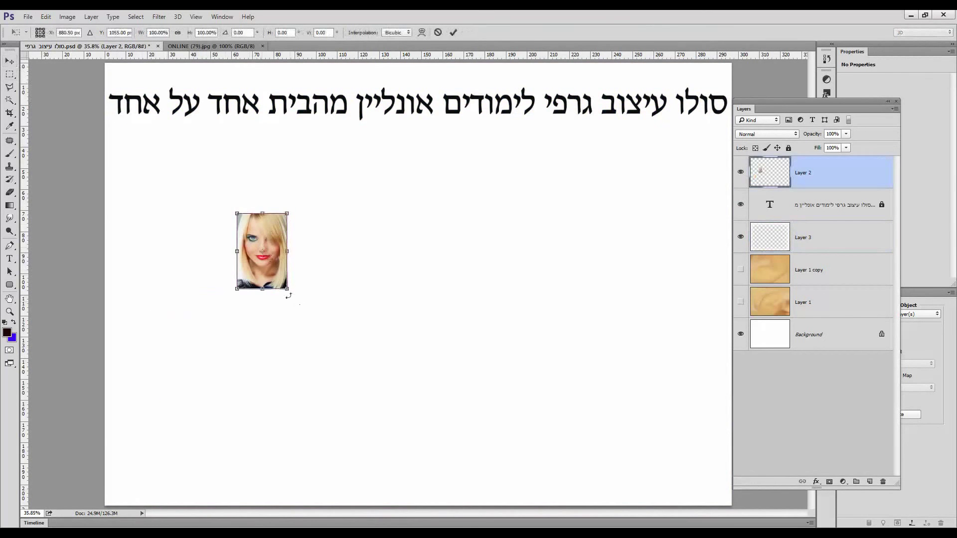
left_click_drag(287, 290, 430, 473)
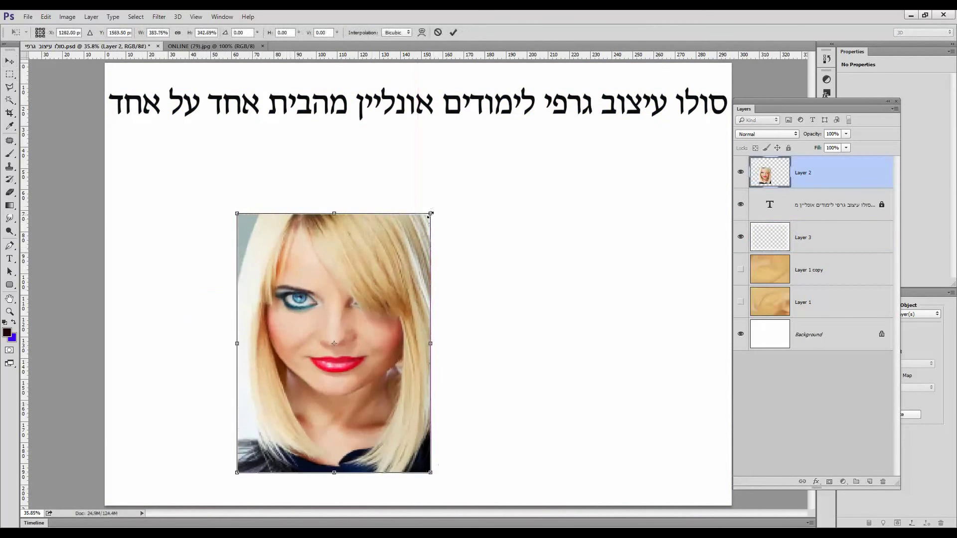
left_click_drag(431, 215, 472, 173)
key("Return")
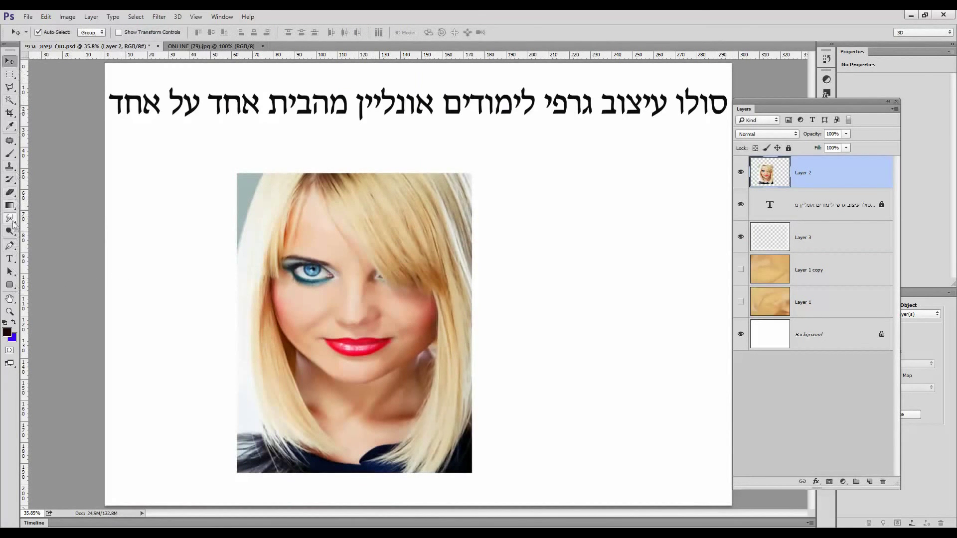
Smudge the portrait's blonde fringe with the Smudge tool, using a soft 201 px brush at 50% strength.
left_click_drag(13, 224, 50, 237)
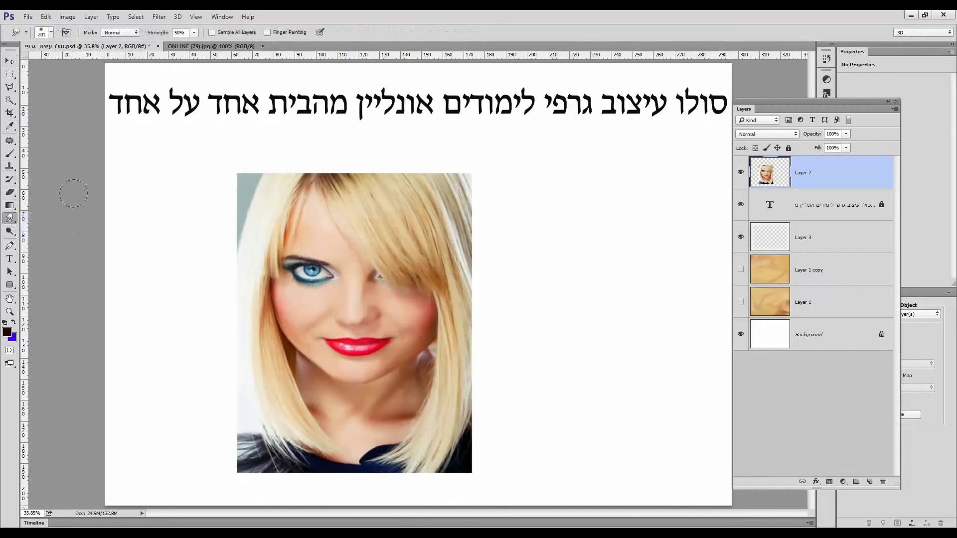
left_click(51, 34)
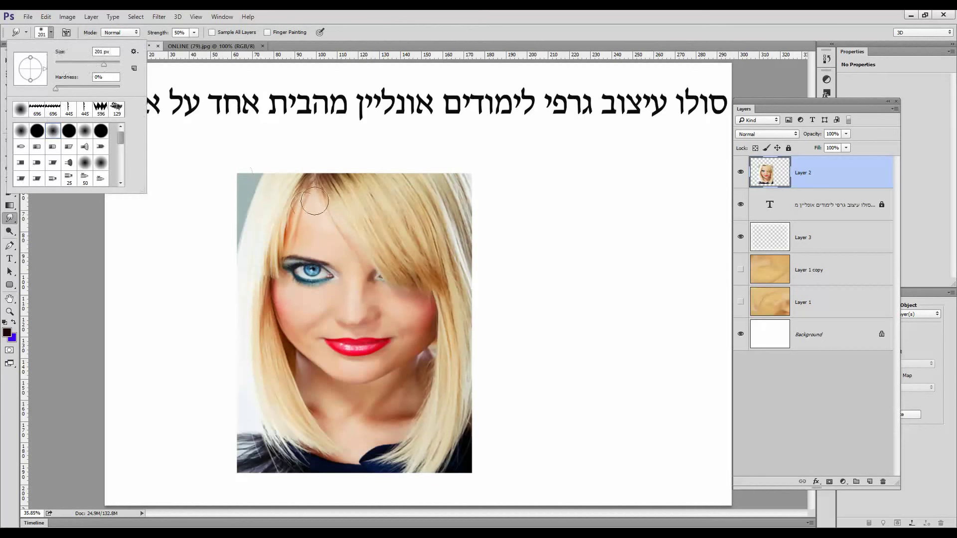
left_click(377, 200)
mouse_move(379, 199)
left_mouse_down()
mouse_move(429, 201)
mouse_move(446, 215)
mouse_move(397, 223)
mouse_move(396, 244)
mouse_move(444, 243)
mouse_move(453, 198)
mouse_move(371, 174)
mouse_move(352, 176)
mouse_move(342, 201)
mouse_move(368, 248)
mouse_move(406, 254)
mouse_move(376, 206)
mouse_move(411, 260)
mouse_move(436, 268)
mouse_move(455, 256)
mouse_move(464, 186)
mouse_move(459, 271)
mouse_move(411, 279)
mouse_move(451, 255)
left_mouse_up()
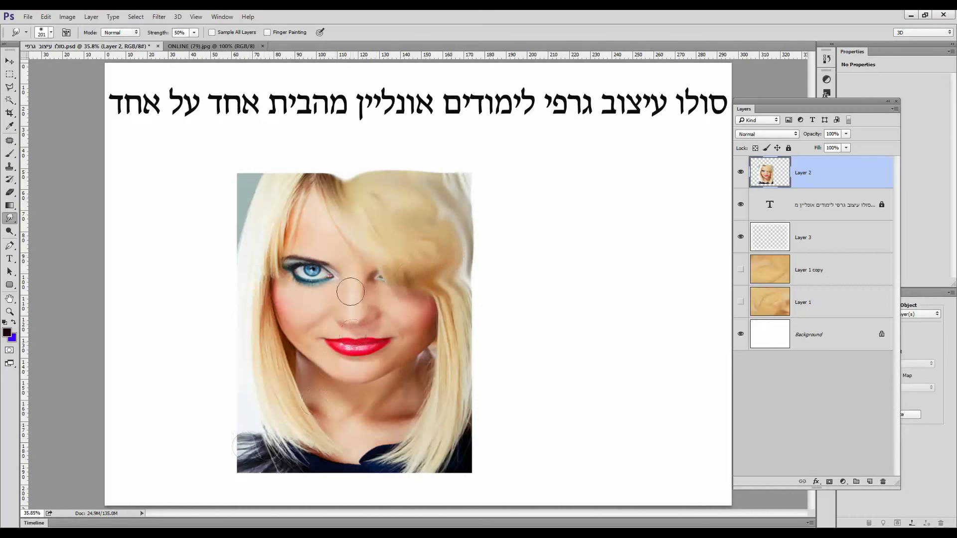
Select a rectangular patch inside the smudged hair on Layer 2 and invert the selection.
left_click(9, 74)
left_click_drag(370, 186, 452, 250)
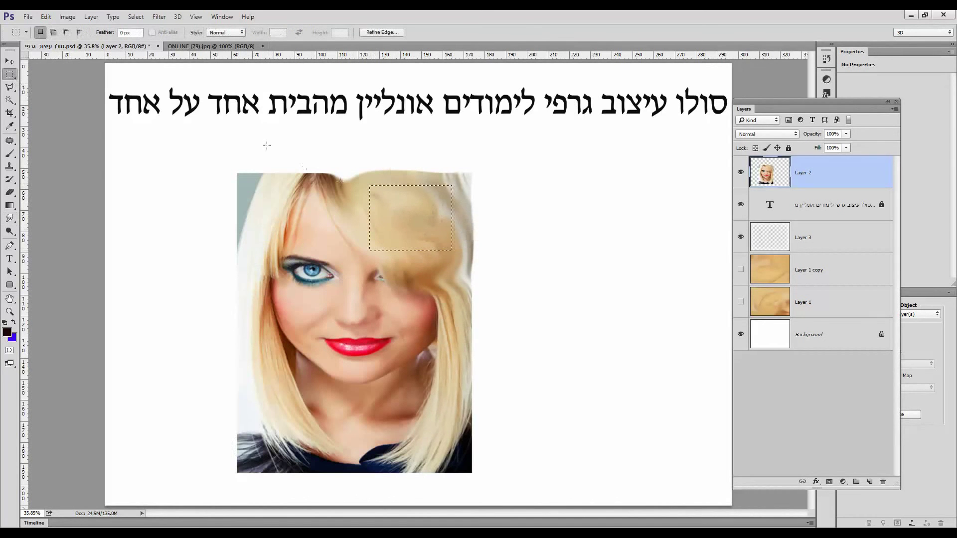
left_click(135, 17)
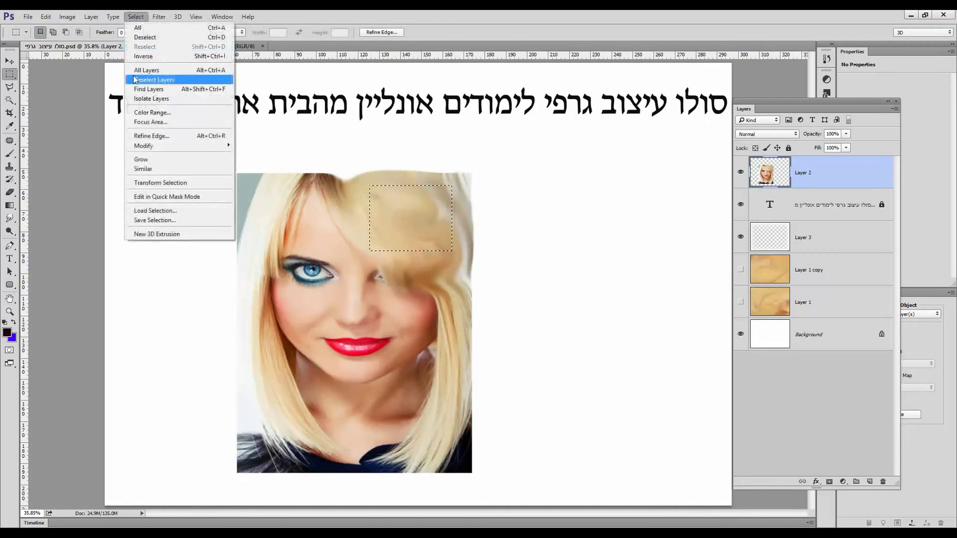
left_click(143, 56)
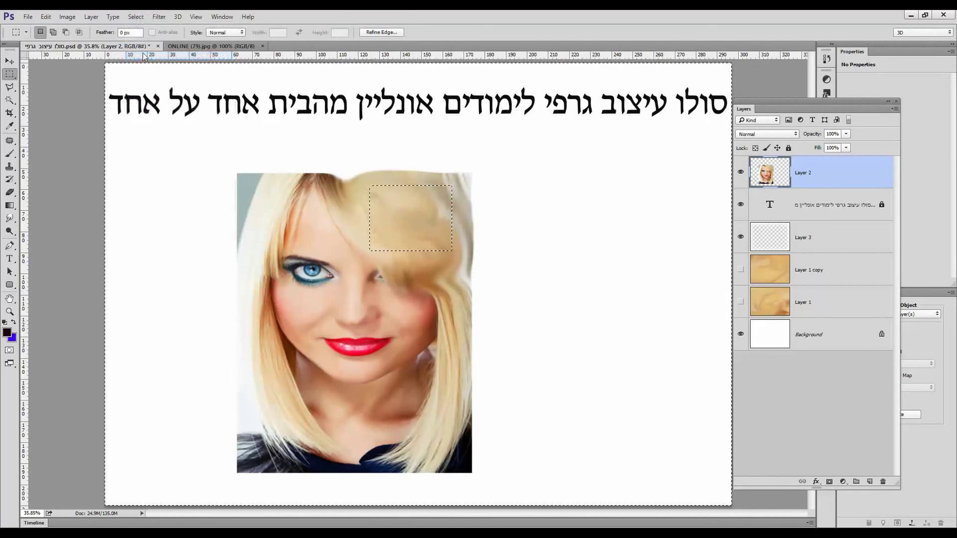
Delete the portrait around the smudged hair patch, deselect, and enlarge the patch to about 558% across most of the canvas.
key("Delete")
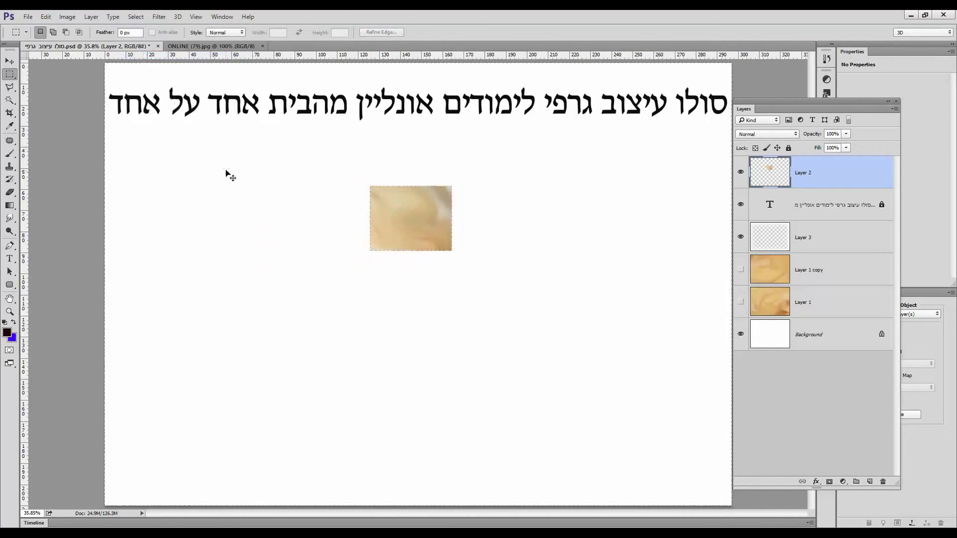
key("ctrl+t")
left_click_drag(373, 253, 133, 438)
left_click_drag(452, 187, 593, 74)
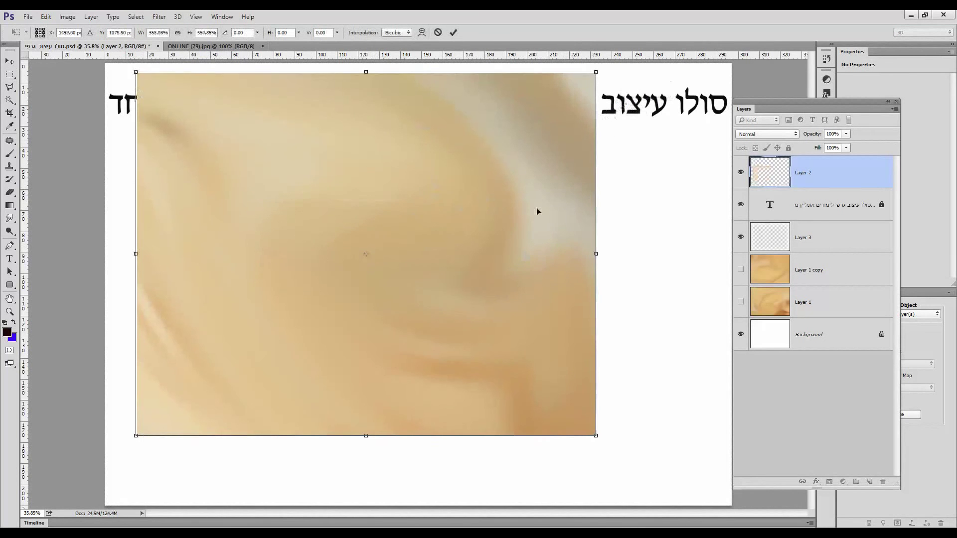
key("Return")
key("m")
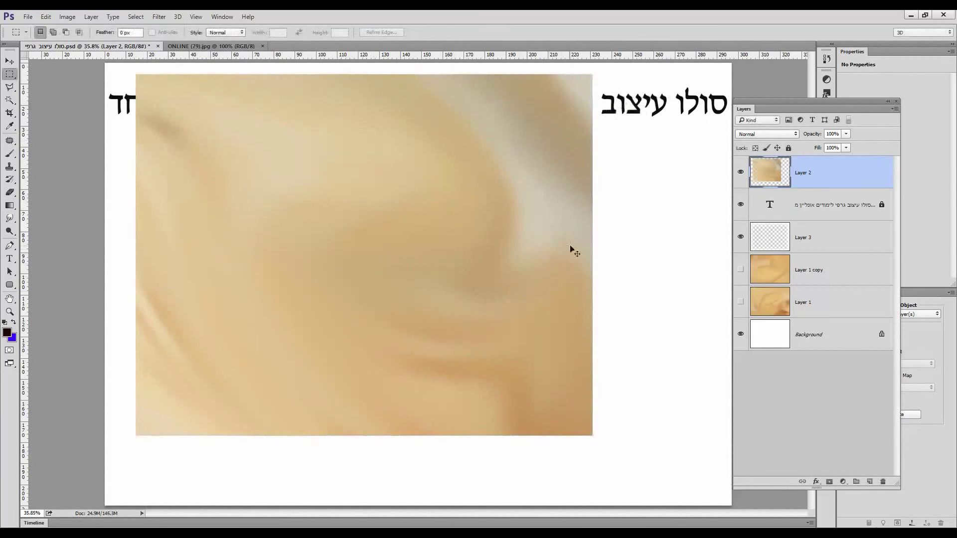
Undo the enlargement, the deselection and the deletion around the smudged hair patch.
key("ctrl+alt+z")
key("ctrl+alt+z")
key("ctrl+alt+z")
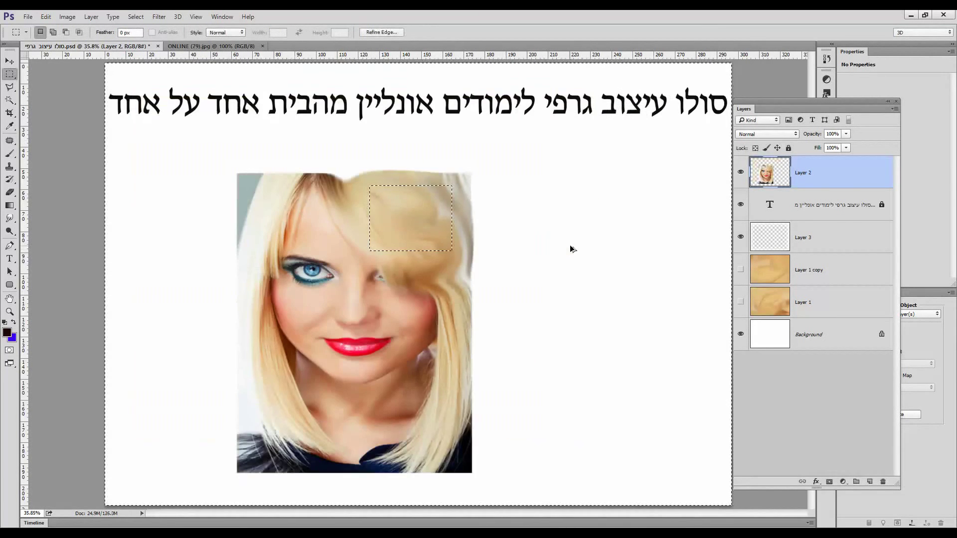
Deselect, then smudge the dark clothing at the portrait's lower-left corner with the Smudge tool, using the 201 px brush at 50% strength.
key("ctrl+d")
left_click(9, 311)
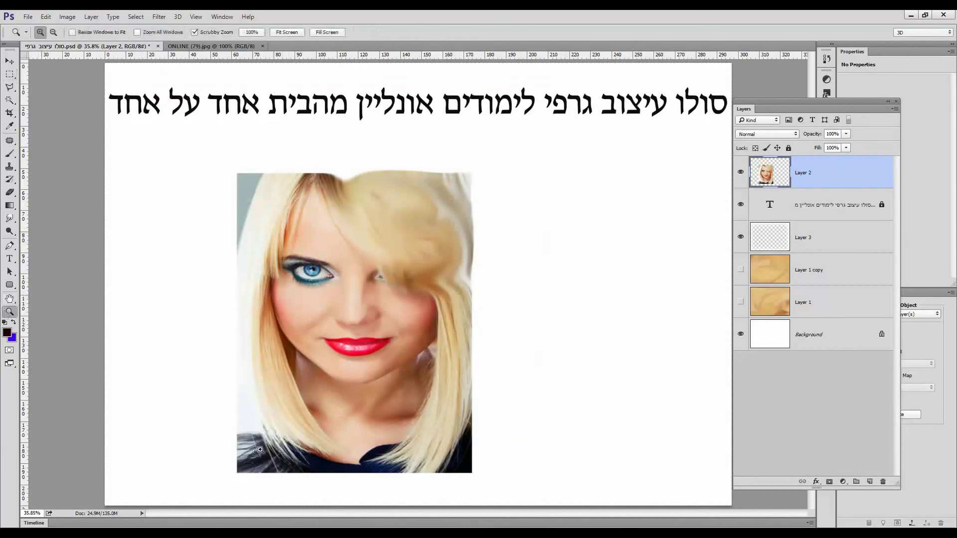
left_click(257, 454)
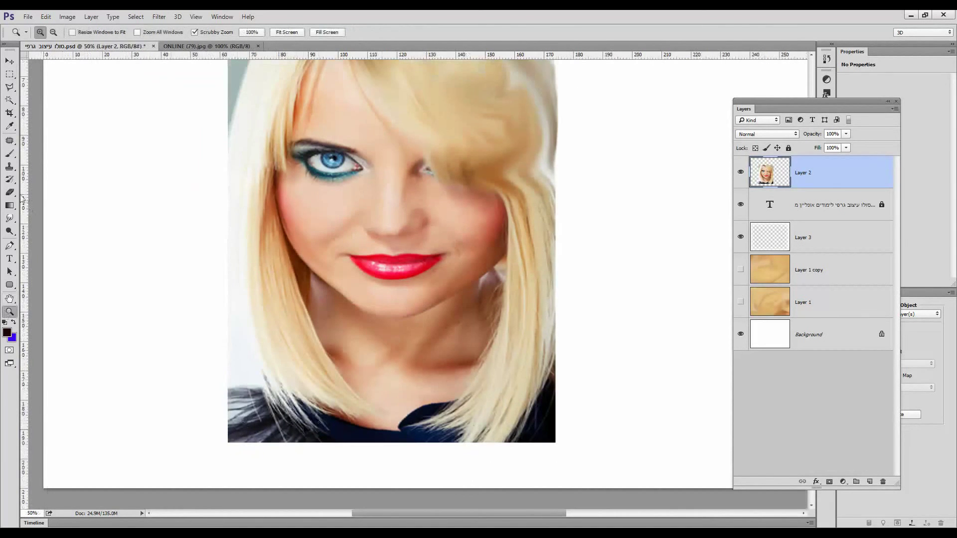
left_click(10, 217)
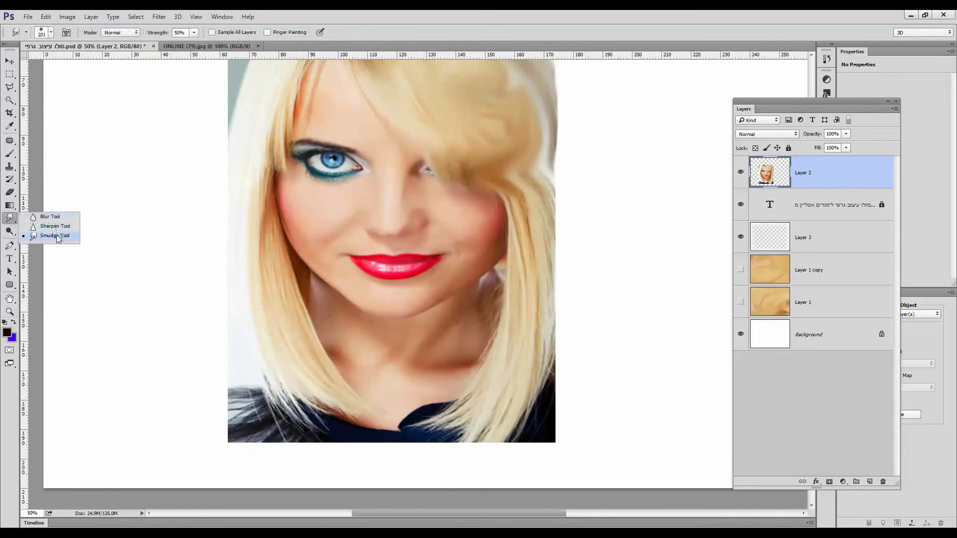
left_click(55, 236)
mouse_move(278, 413)
left_mouse_down()
mouse_move(279, 399)
mouse_move(308, 415)
mouse_move(261, 413)
mouse_move(247, 394)
mouse_move(239, 412)
mouse_move(331, 437)
mouse_move(324, 402)
mouse_move(339, 433)
mouse_move(344, 409)
mouse_move(256, 375)
mouse_move(300, 397)
mouse_move(252, 384)
mouse_move(342, 407)
mouse_move(349, 436)
mouse_move(369, 436)
mouse_move(338, 457)
mouse_move(326, 418)
left_mouse_up()
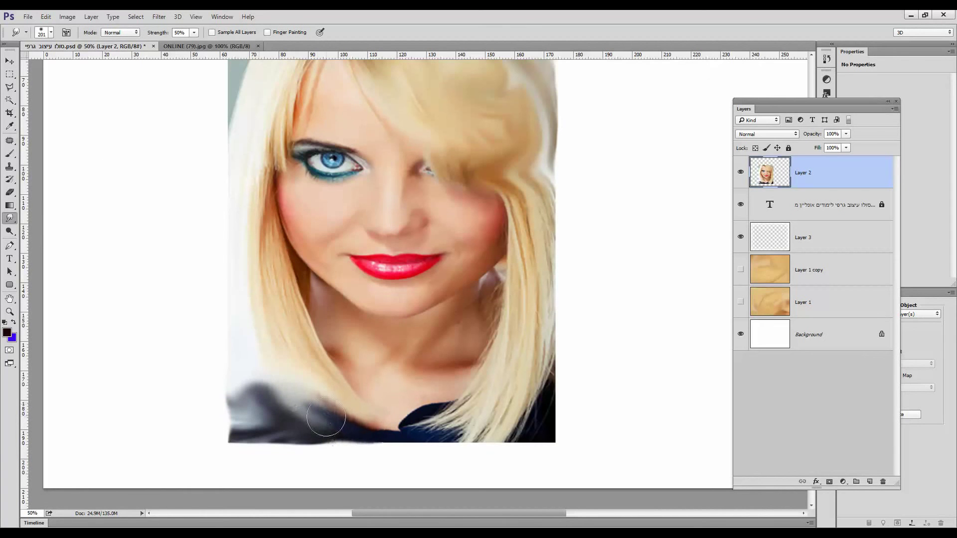
Select a rectangular patch inside the smudged dark clothing, invert the selection, and delete the rest of the portrait on Layer 2.
left_click(9, 74)
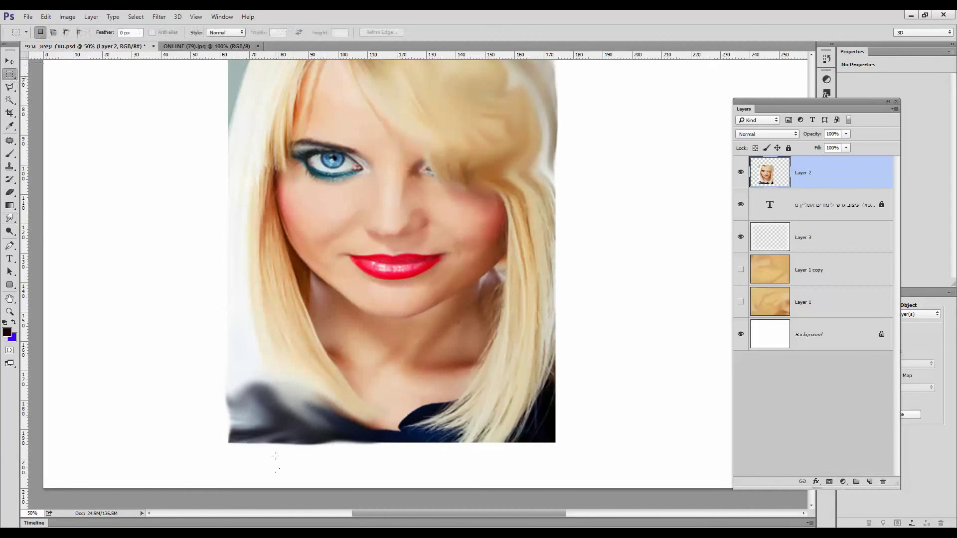
left_click_drag(252, 389, 293, 425)
left_click(136, 16)
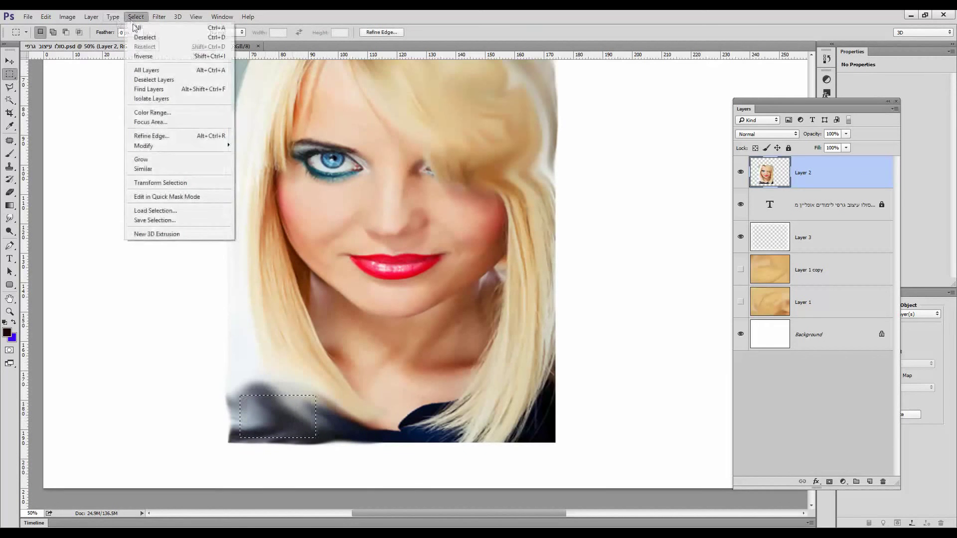
left_click(152, 57)
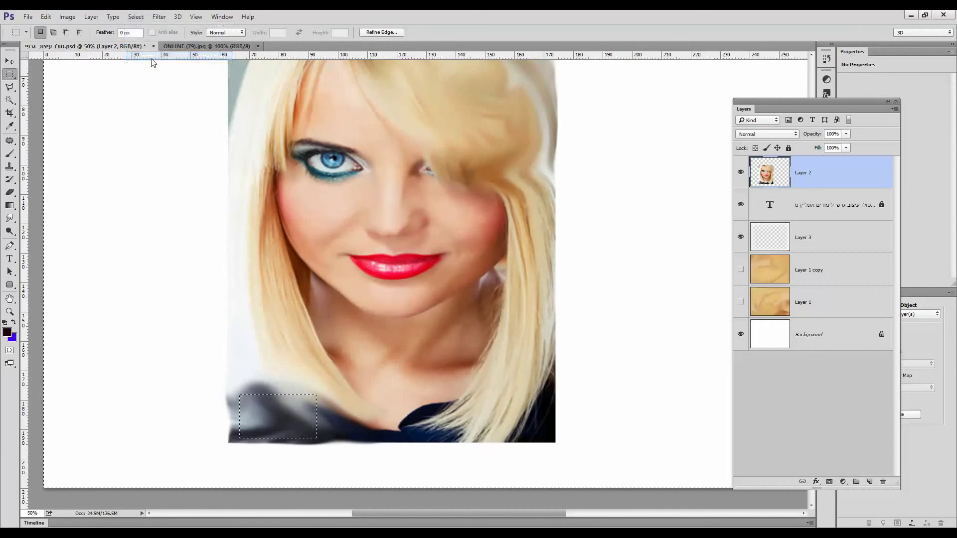
key("Delete")
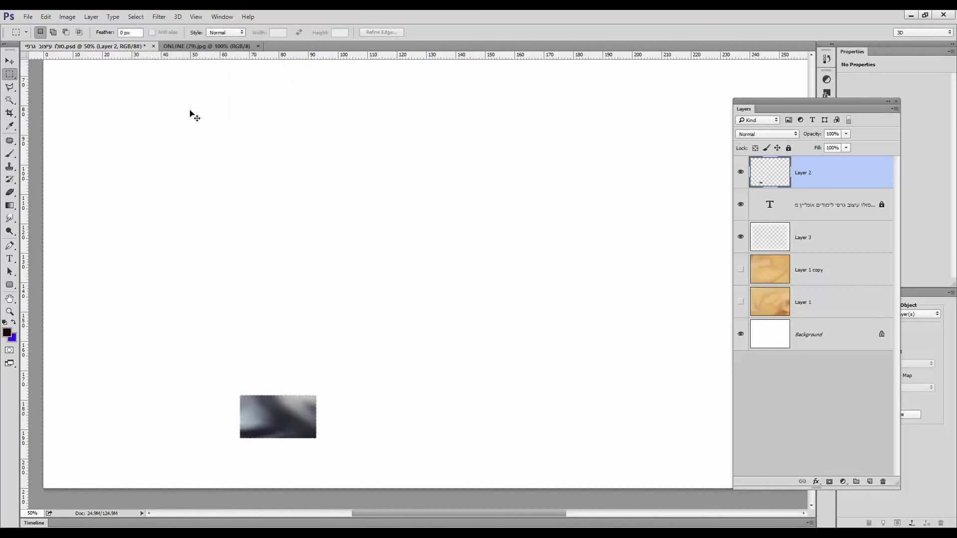
Enlarge the smudged dark patch on Layer 2 with Free Transform until it covers the whole canvas.
key("ctrl+t")
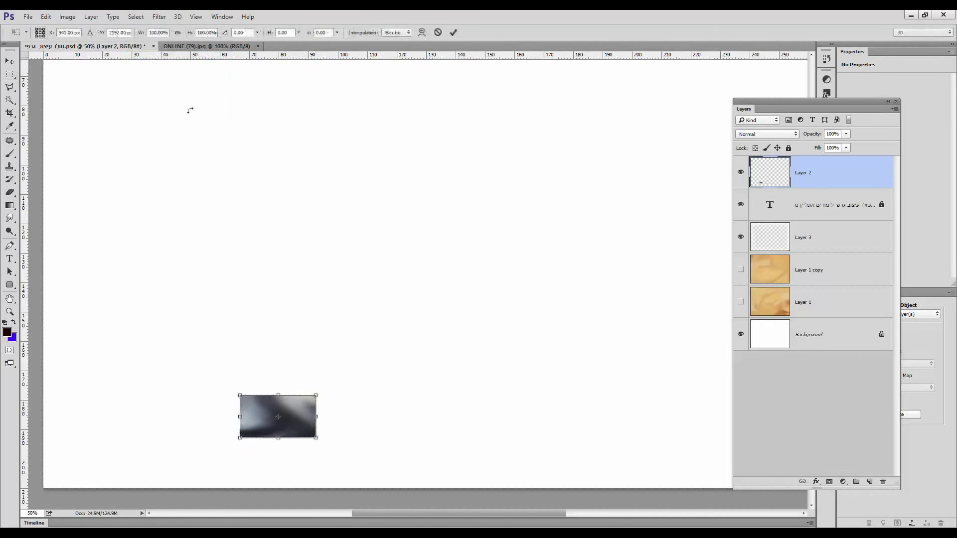
left_click(45, 17)
left_click(320, 344)
left_click_drag(318, 394, 631, 178)
key("ctrl+0")
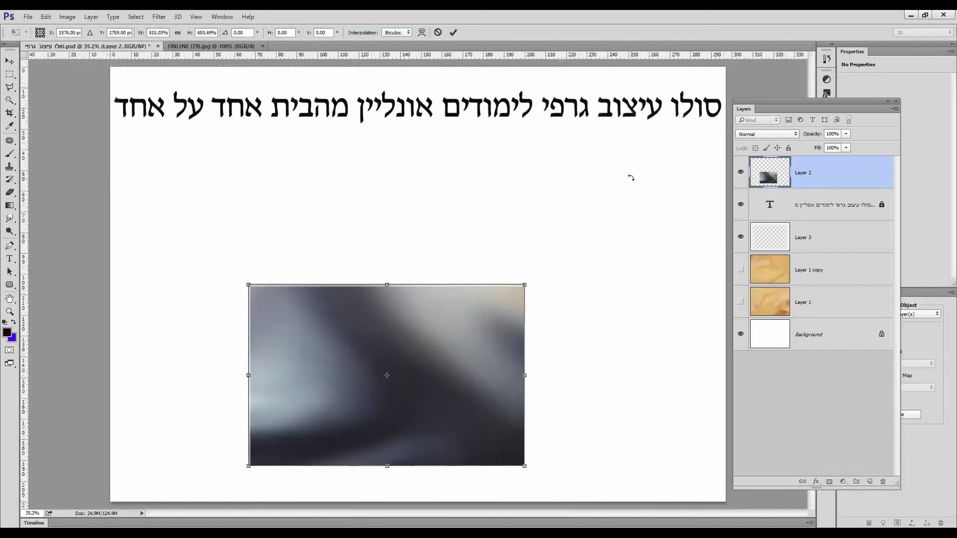
left_click_drag(527, 284, 759, 49)
left_click_drag(229, 471, 92, 506)
key("Return")
key("m")
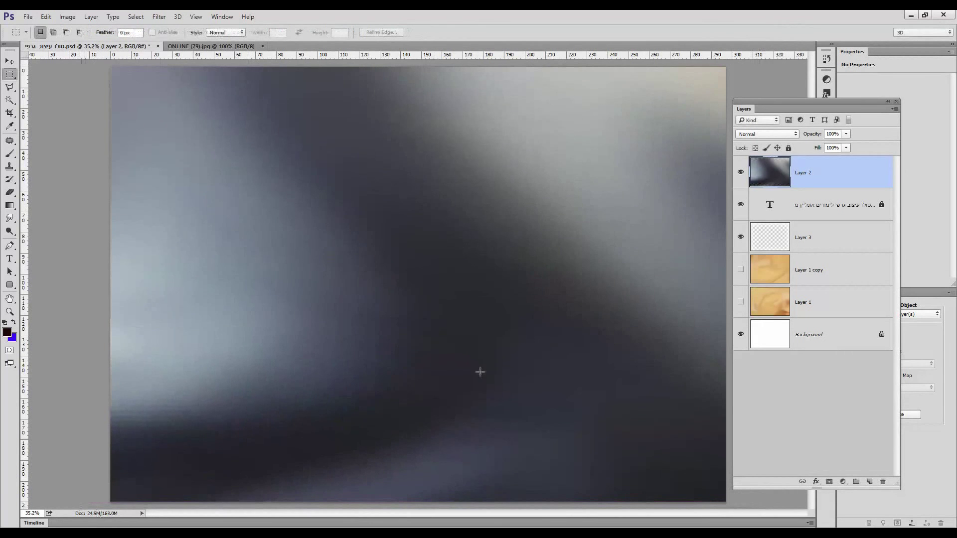
Duplicate Layer 2 and set the copy's blend mode to Overlay.
left_click_drag(836, 174, 870, 482)
left_click(798, 134)
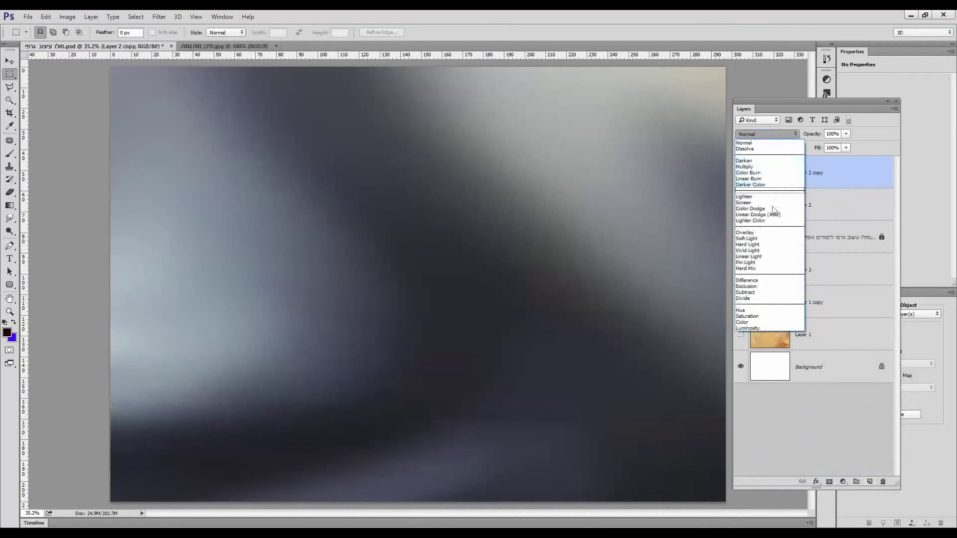
left_click(770, 233)
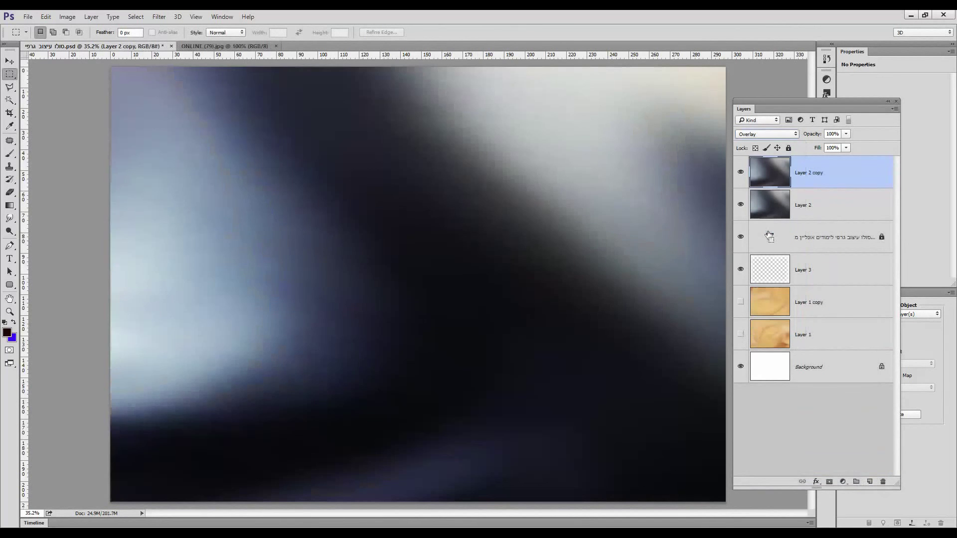
Rotate the Overlay copy about -101° and stretch it to about 106% width and 215% height, positioned to cover the whole canvas.
key("ctrl+minus")
key("ctrl+minus")
key("ctrl+minus")
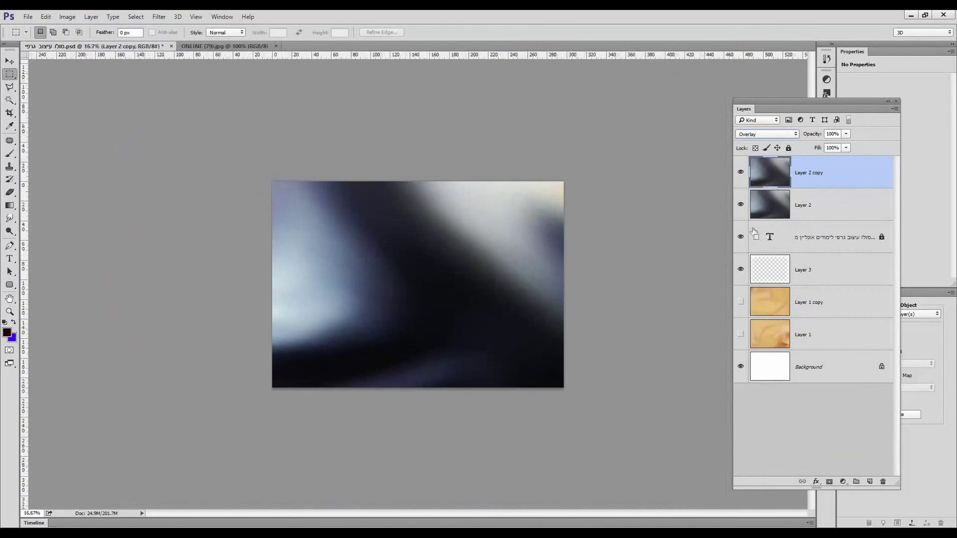
key("ctrl+t")
left_click_drag(587, 161, 176, 171)
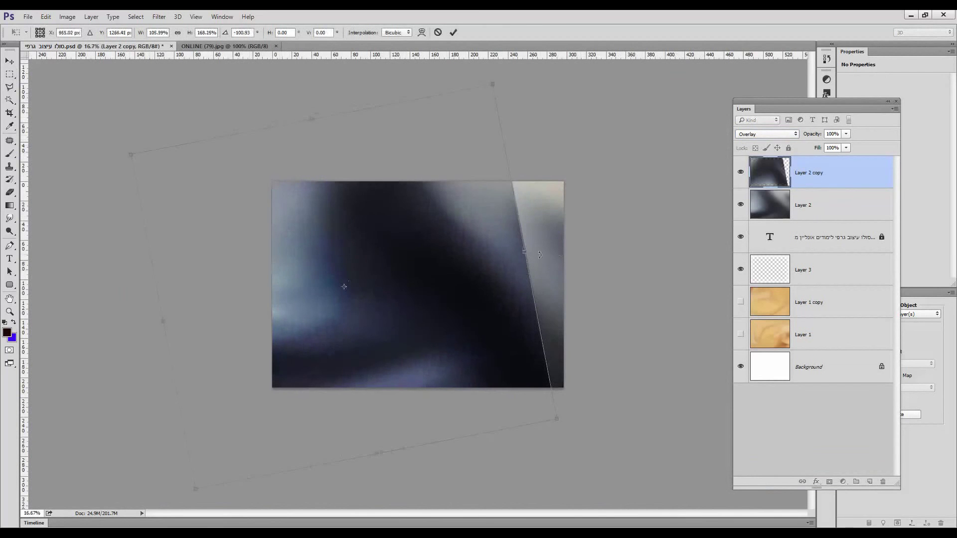
left_click_drag(535, 253, 652, 238)
left_click_drag(529, 299, 561, 315)
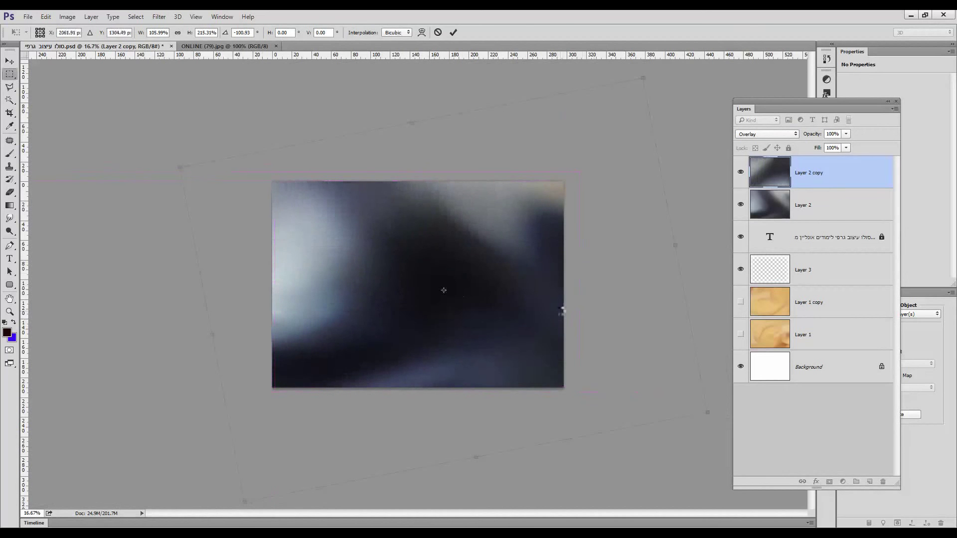
key("Return")
key("ctrl+0")
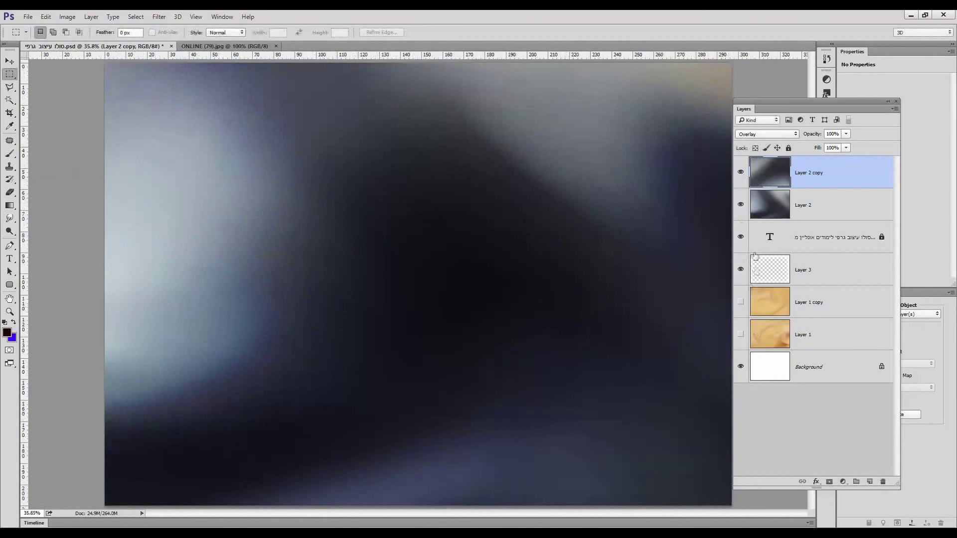
Hide Layer 2 copy and Layer 2, and activate the Move tool.
left_click(741, 173)
left_click(741, 206)
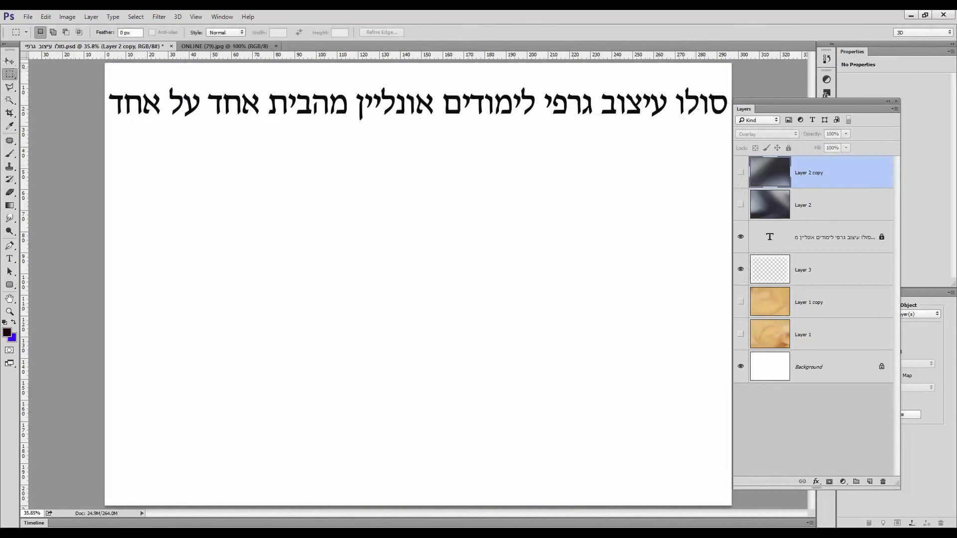
left_click(11, 63)
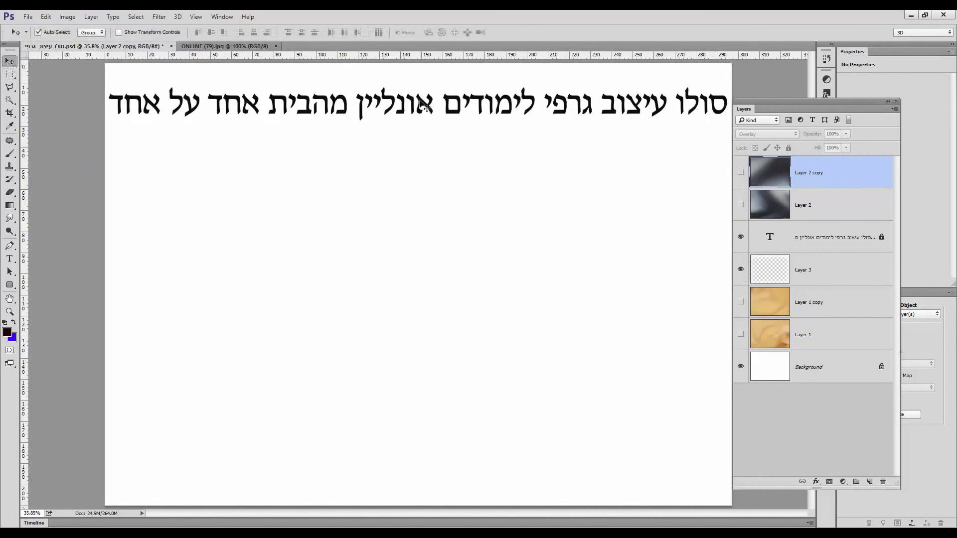